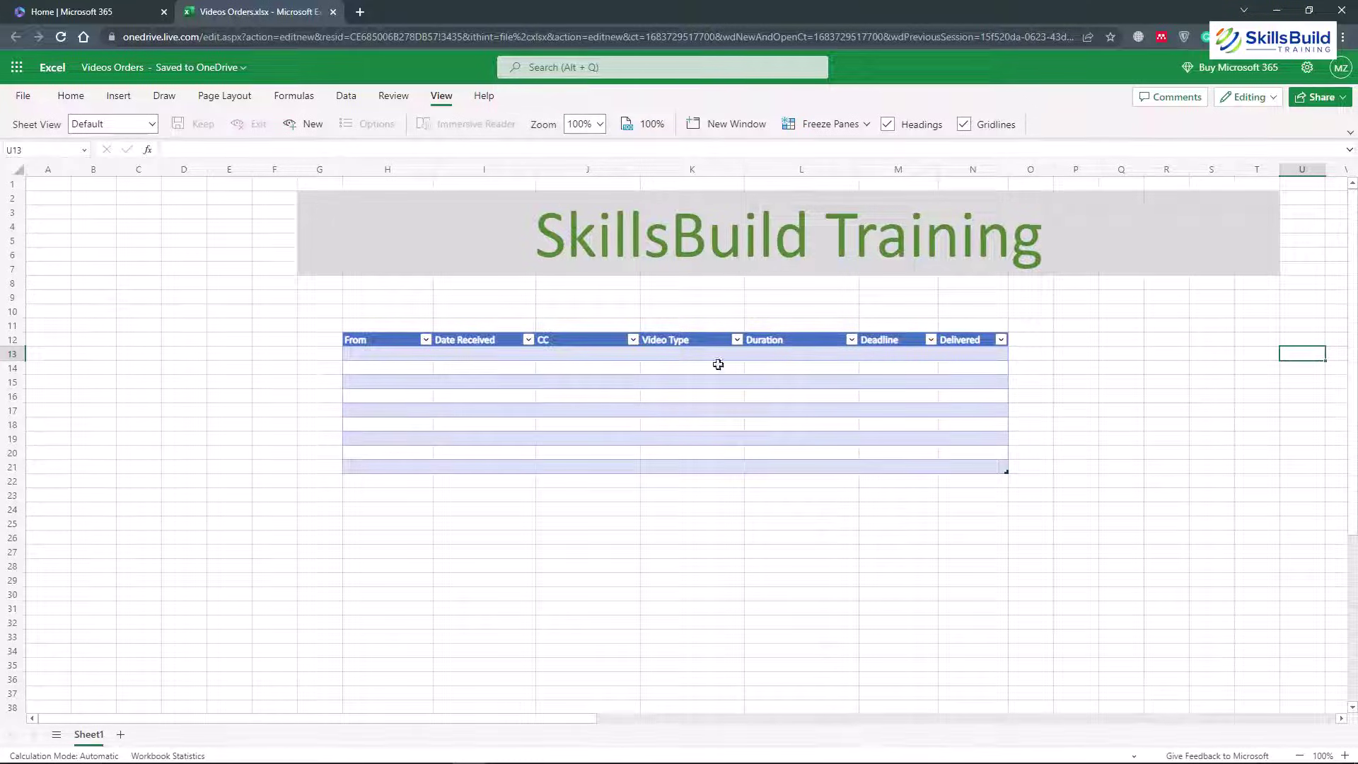
Switch to the Home | Microsoft 365 tab, leaving the Videos Orders workbook open
{"action": "left_click", "coordinate": [63, 11]}
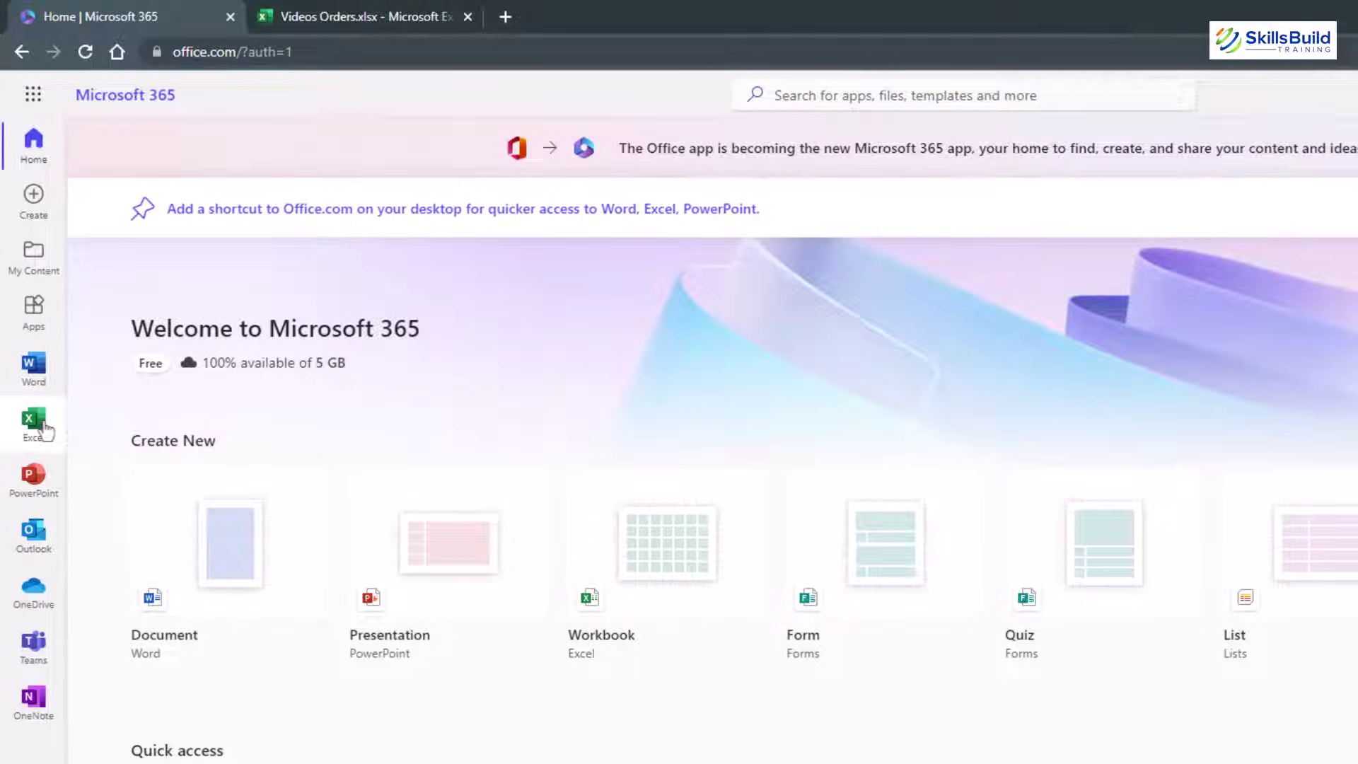
Create blank workbook Book 1 from the Excel start page, then return to Videos Orders
{"action": "left_click", "coordinate": [44, 428]}
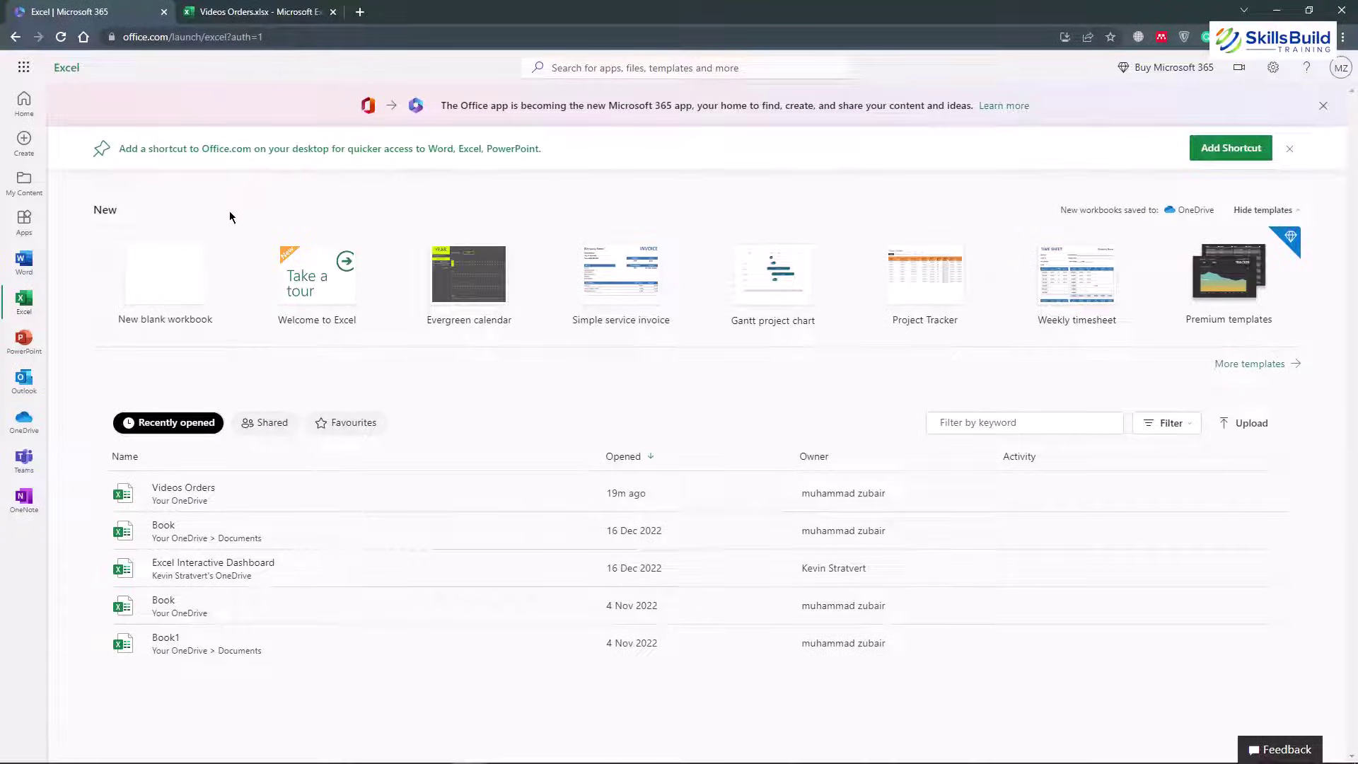
{"action": "left_click", "coordinate": [217, 7]}
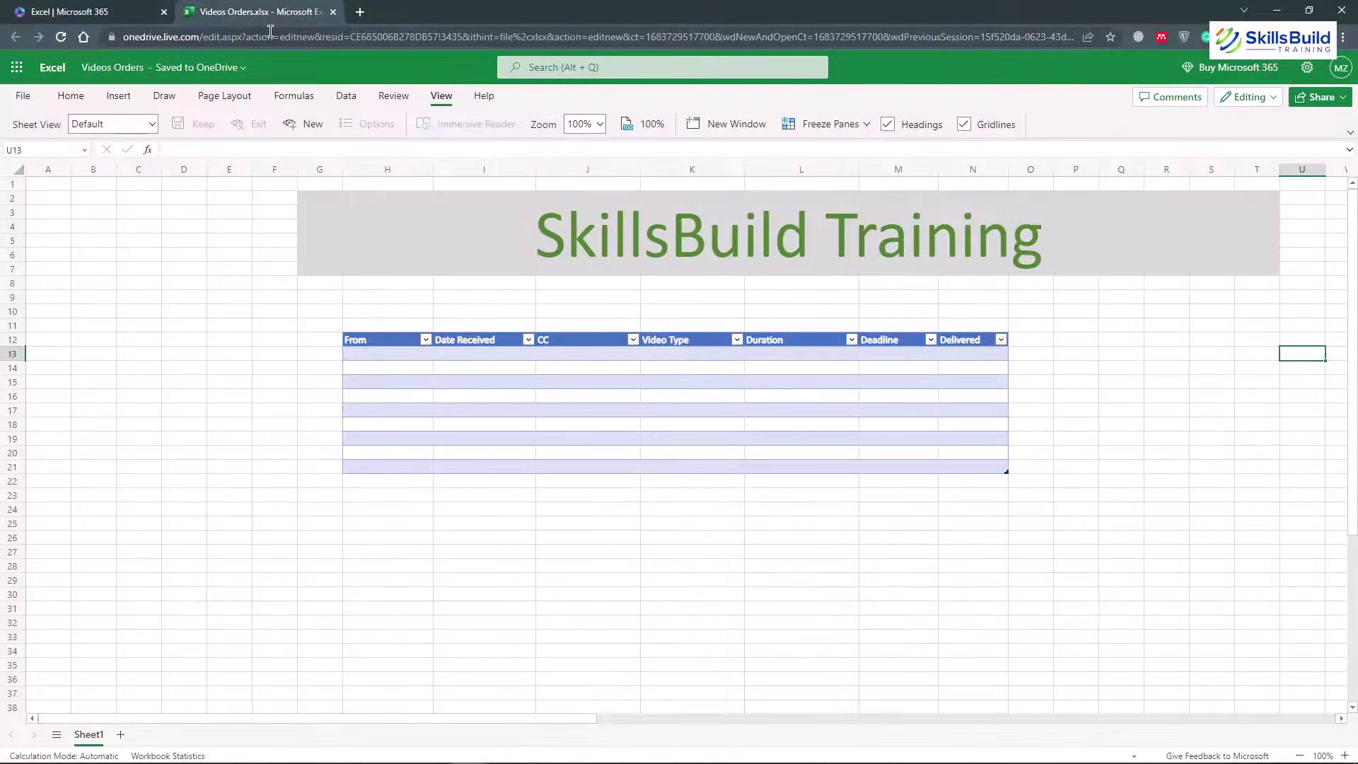
{"action": "left_click", "coordinate": [96, 12]}
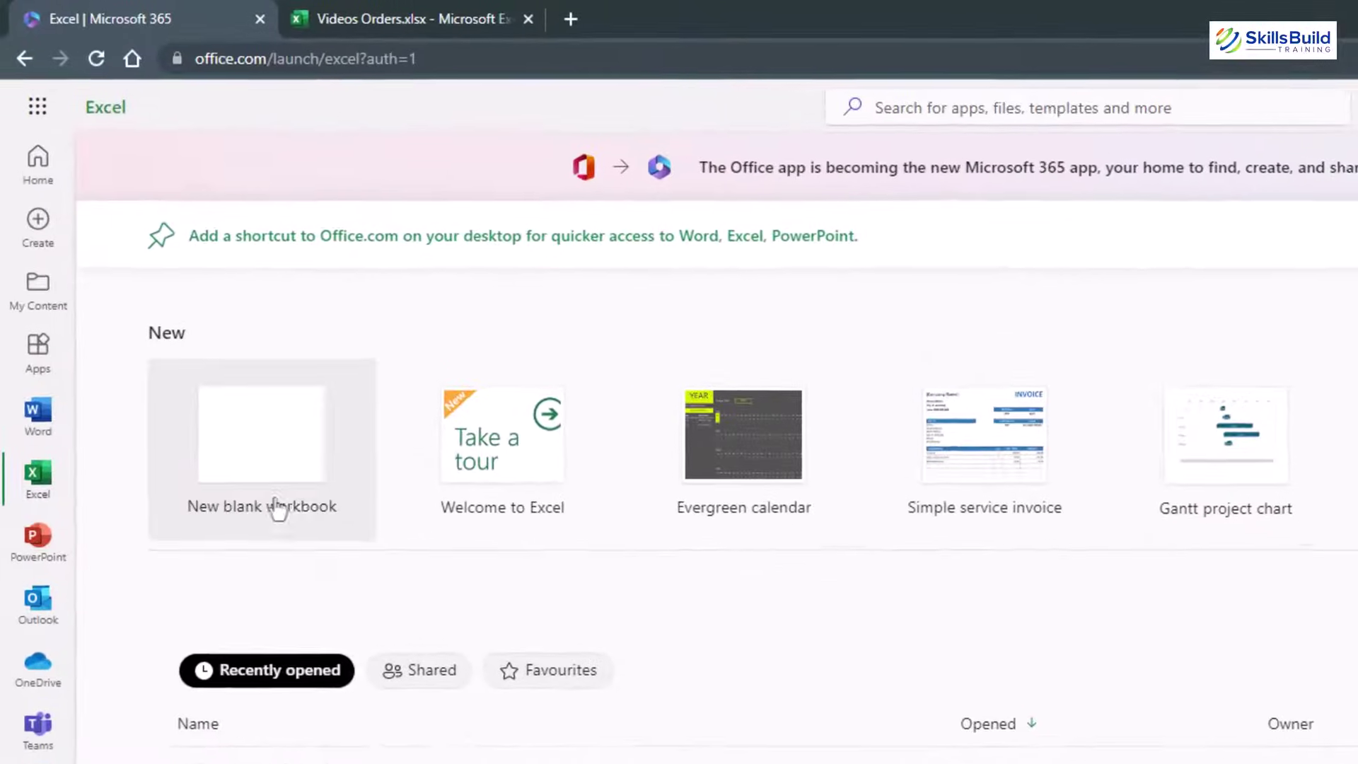
{"action": "left_click", "coordinate": [278, 454]}
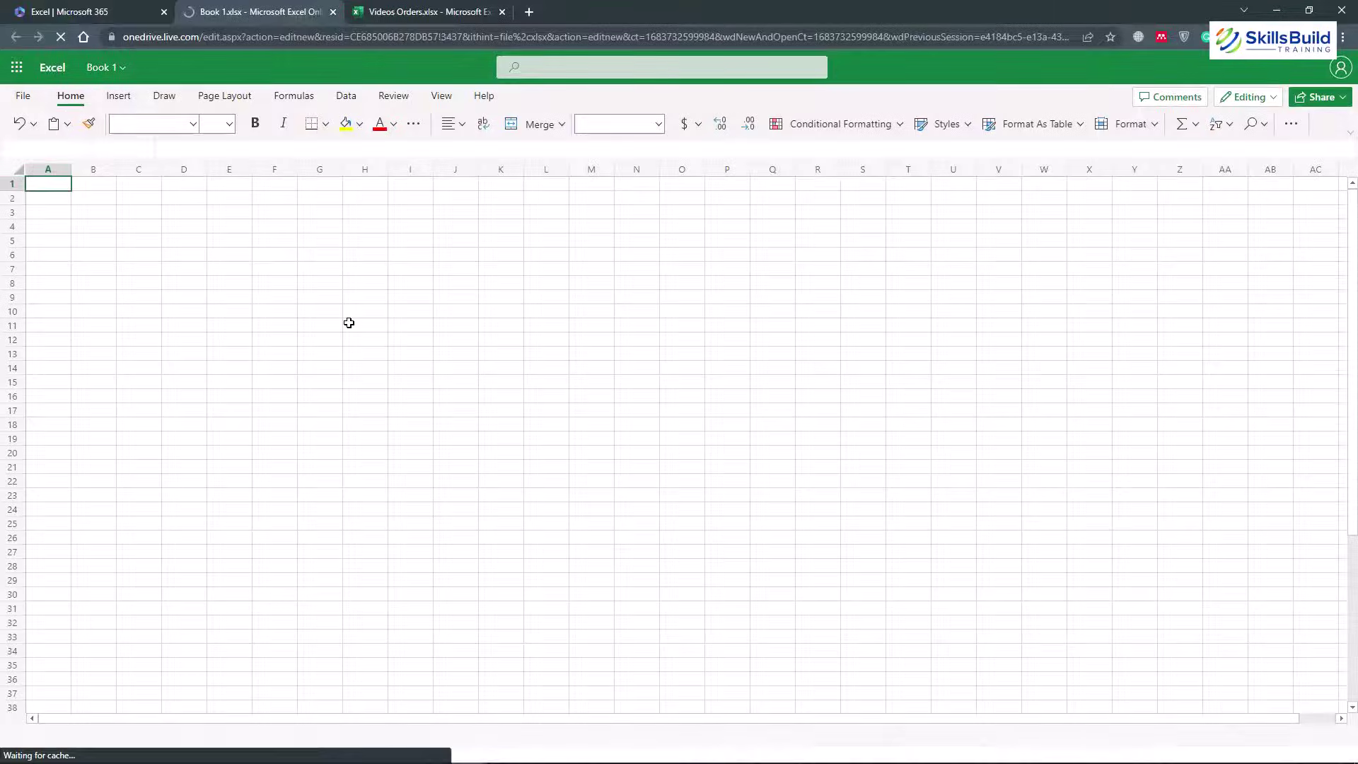
{"action": "key", "text": "ctrl+Tab"}
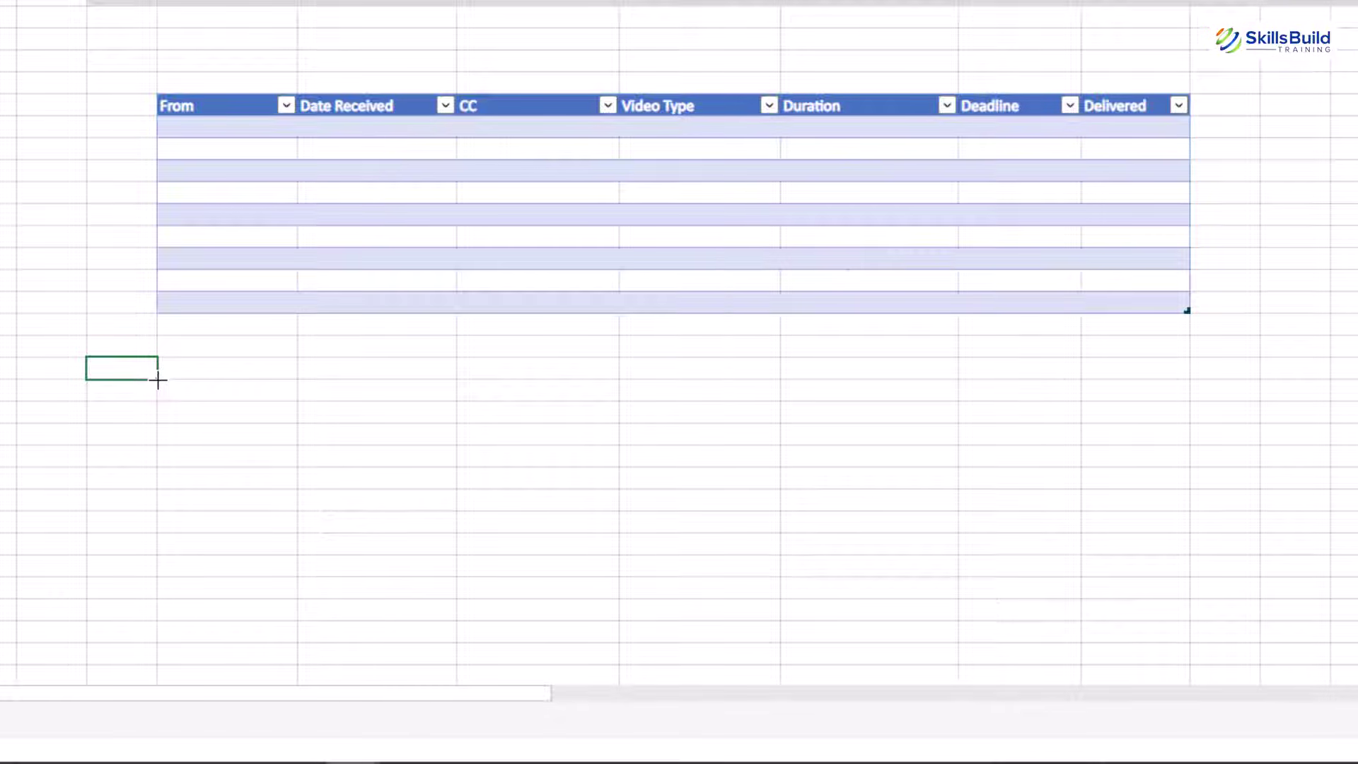
{"action": "mouse_move", "coordinate": [158, 380]}
{"action": "left_mouse_down"}
{"action": "mouse_move", "coordinate": [1076, 391]}
{"action": "mouse_move", "coordinate": [1058, 515]}
{"action": "left_mouse_up"}
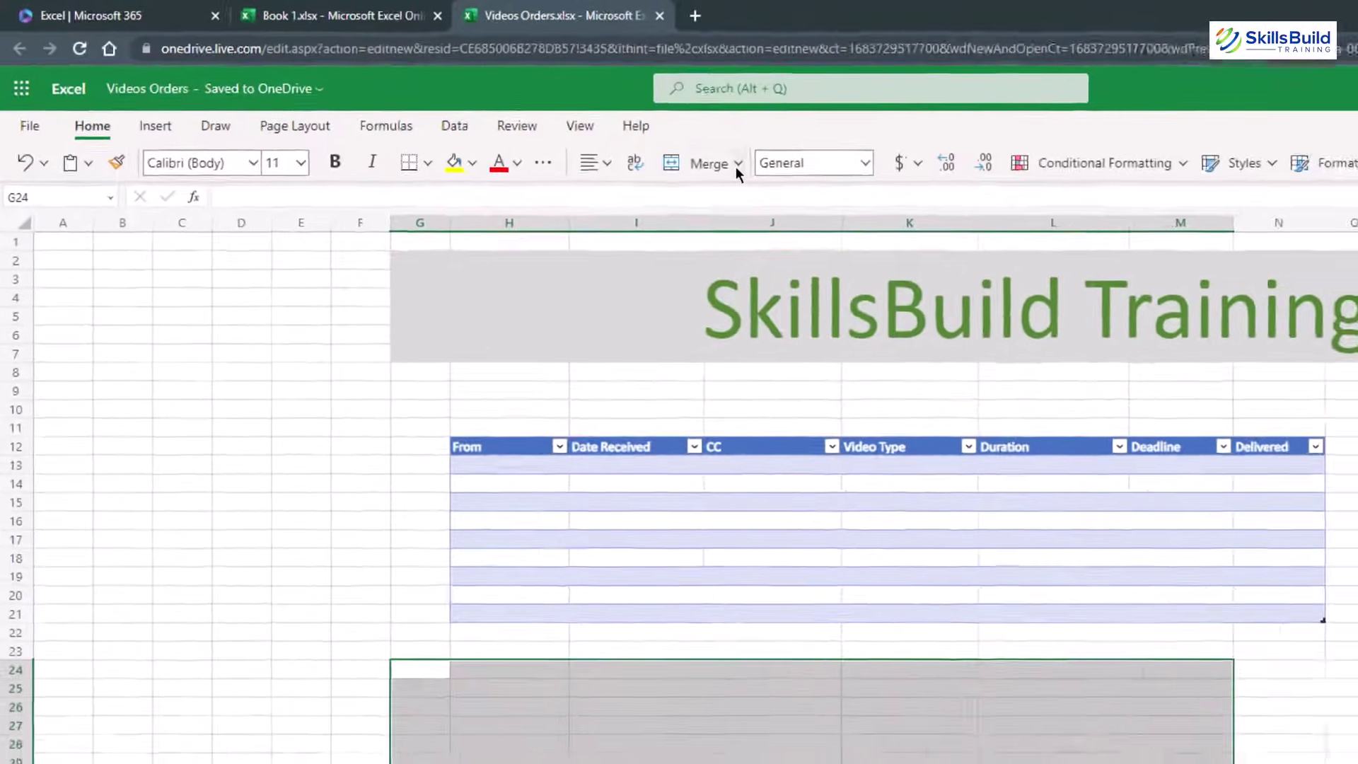
{"action": "left_click", "coordinate": [862, 193]}
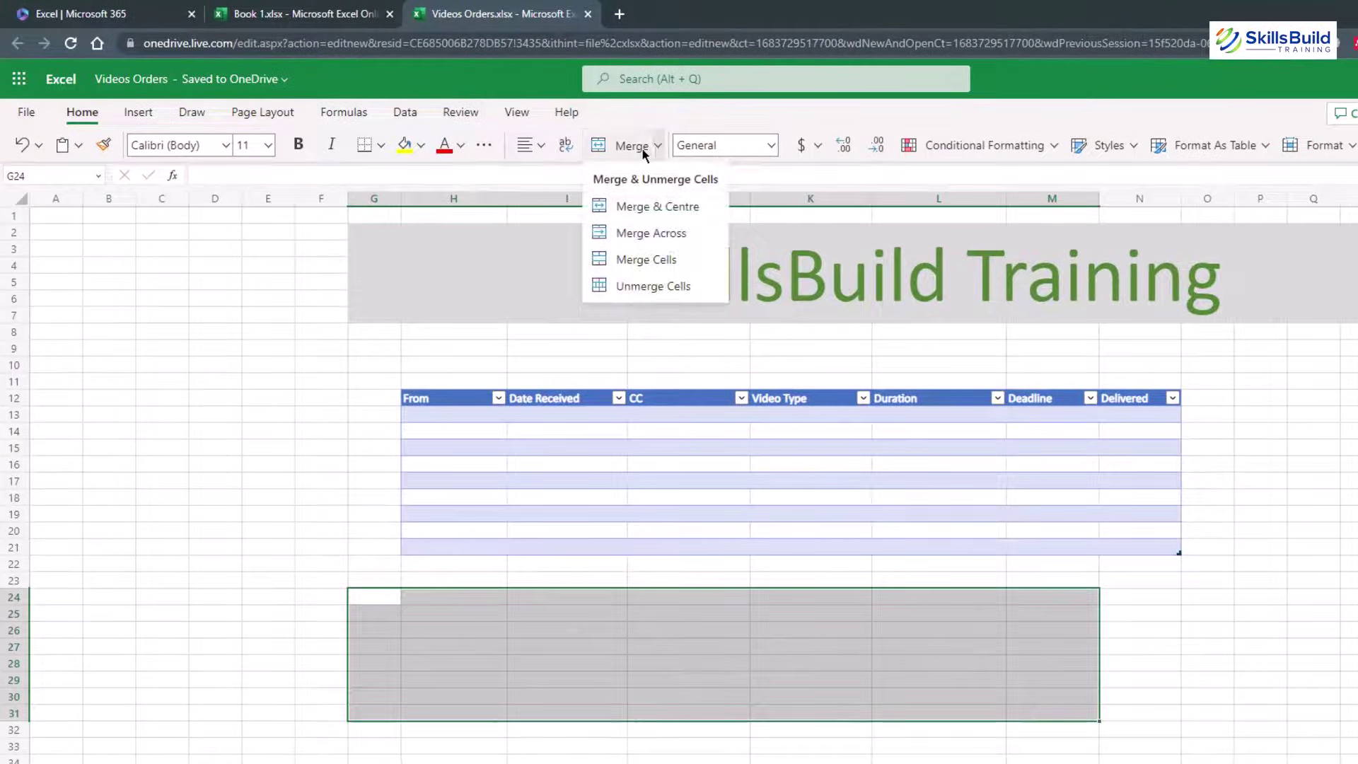
{"action": "left_click", "coordinate": [640, 148]}
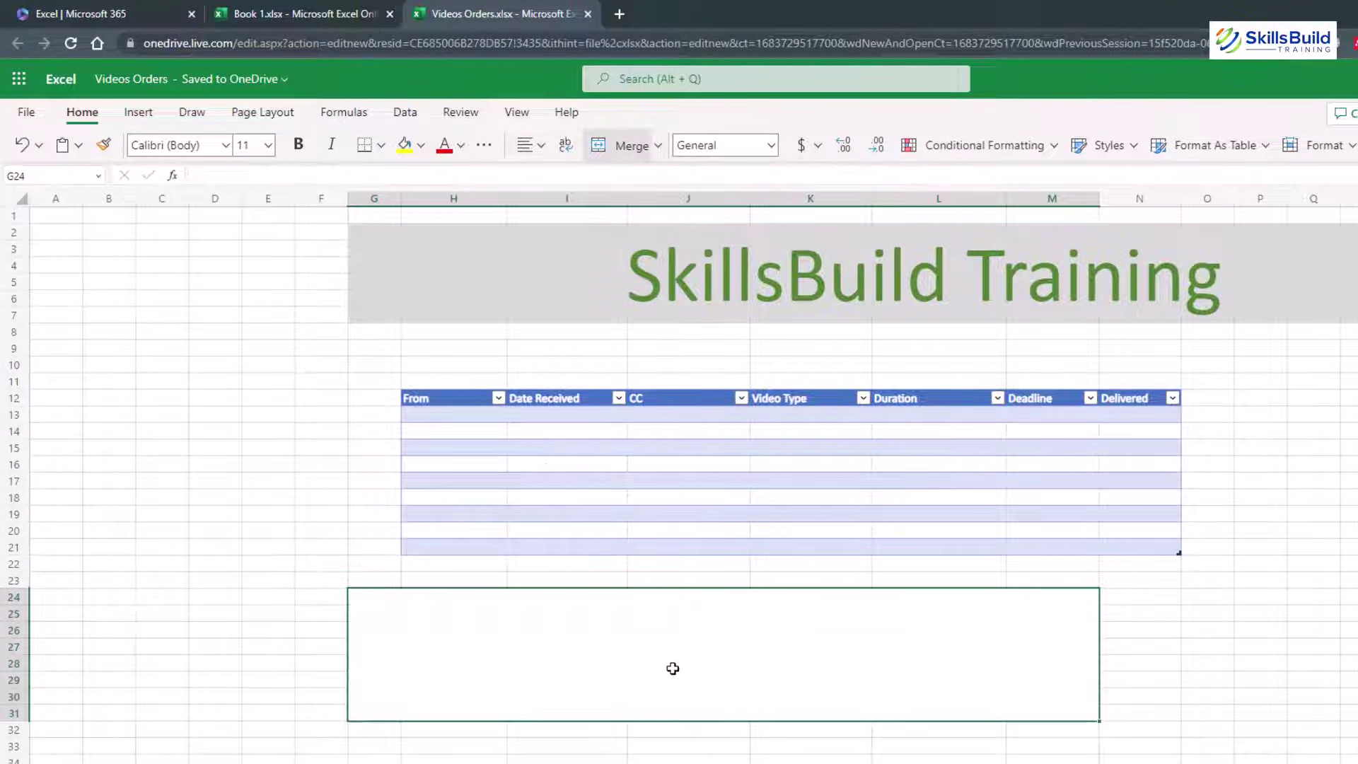
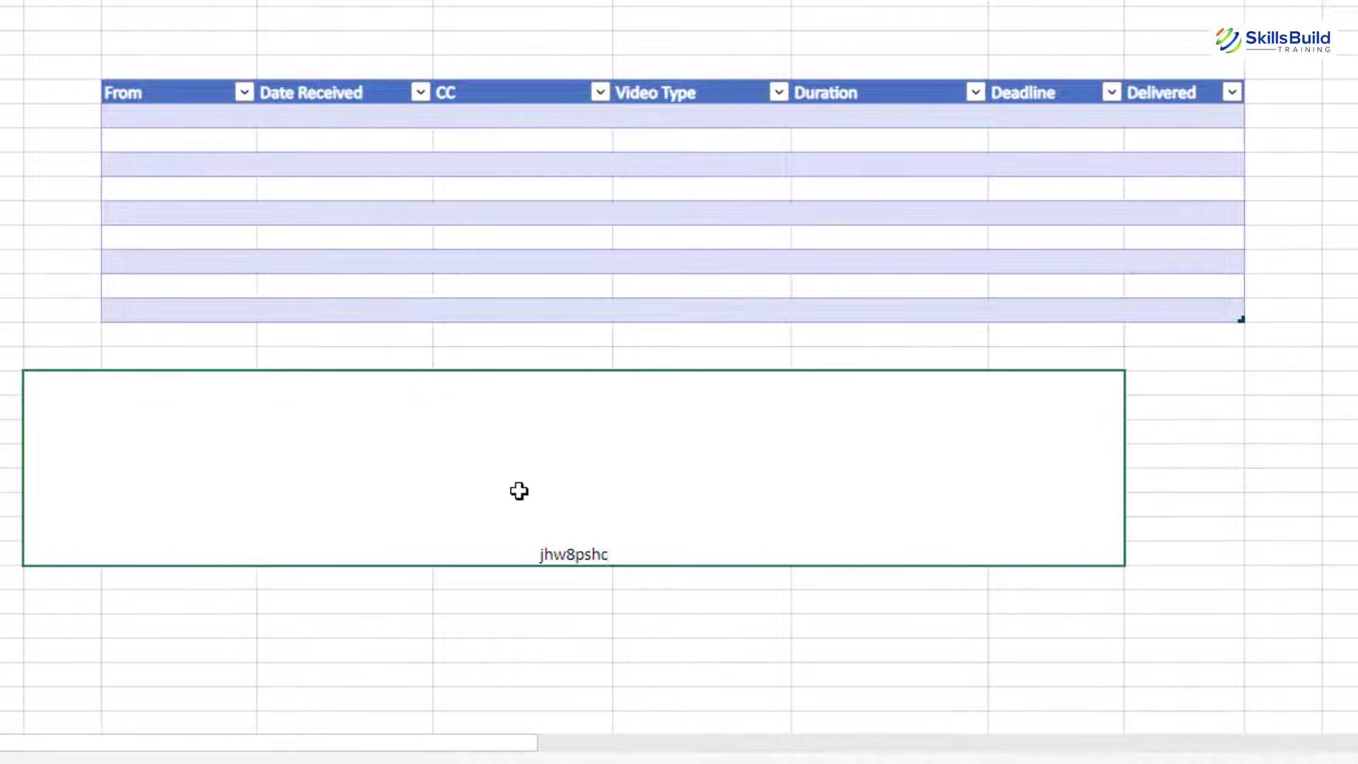
{"action": "key", "text": "shift+Home"}
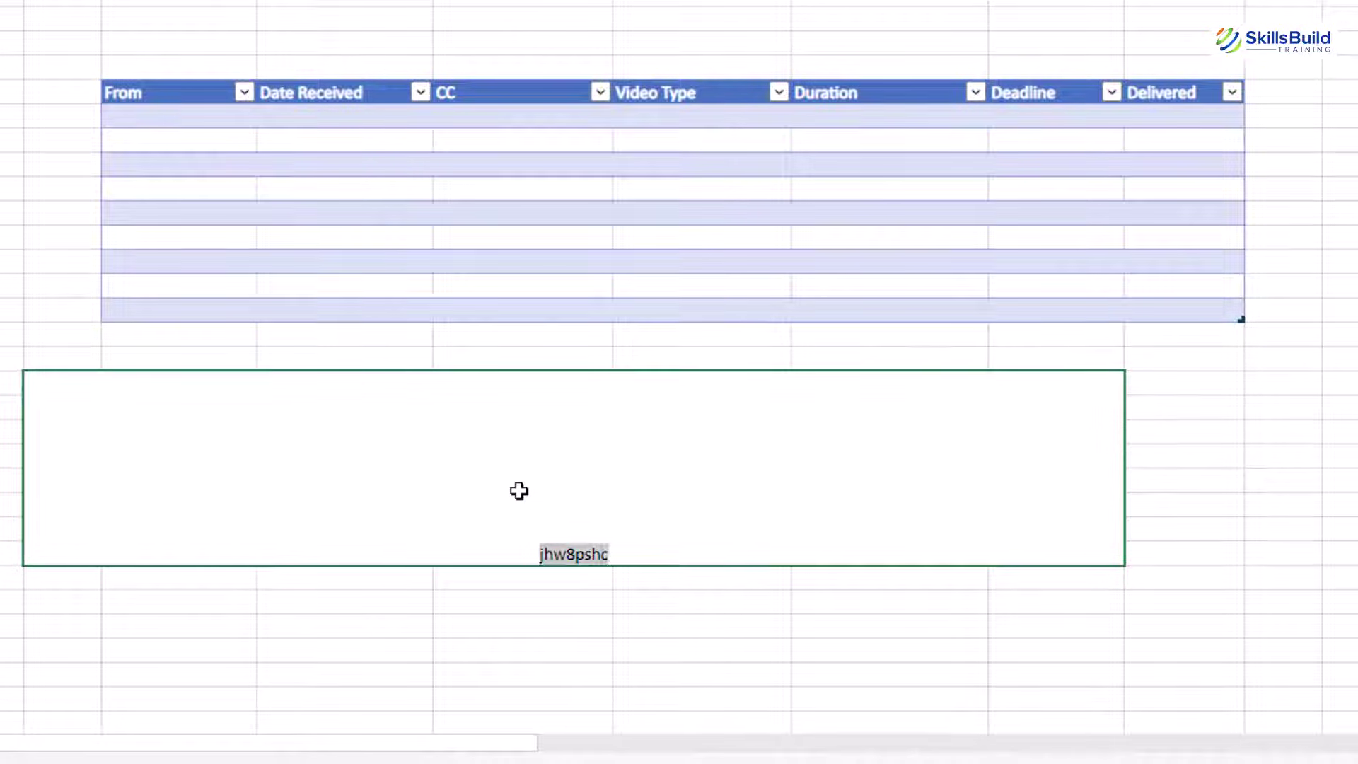
{"action": "key", "text": "ctrl+shift+period"}
{"action": "key", "text": "ctrl+shift+period"}
{"action": "key", "text": "ctrl+shift+period"}
{"action": "key", "text": "ctrl+shift+period"}
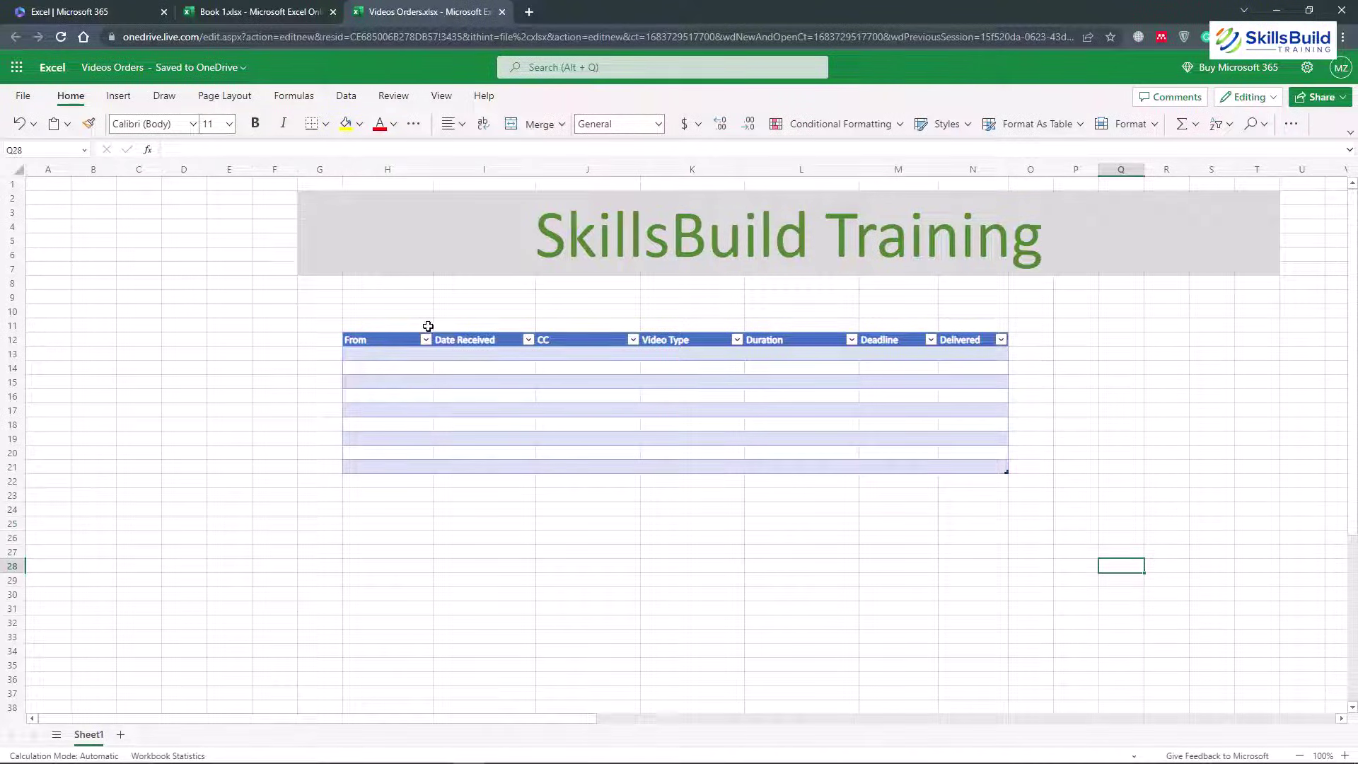
{"action": "left_click", "coordinate": [355, 520]}
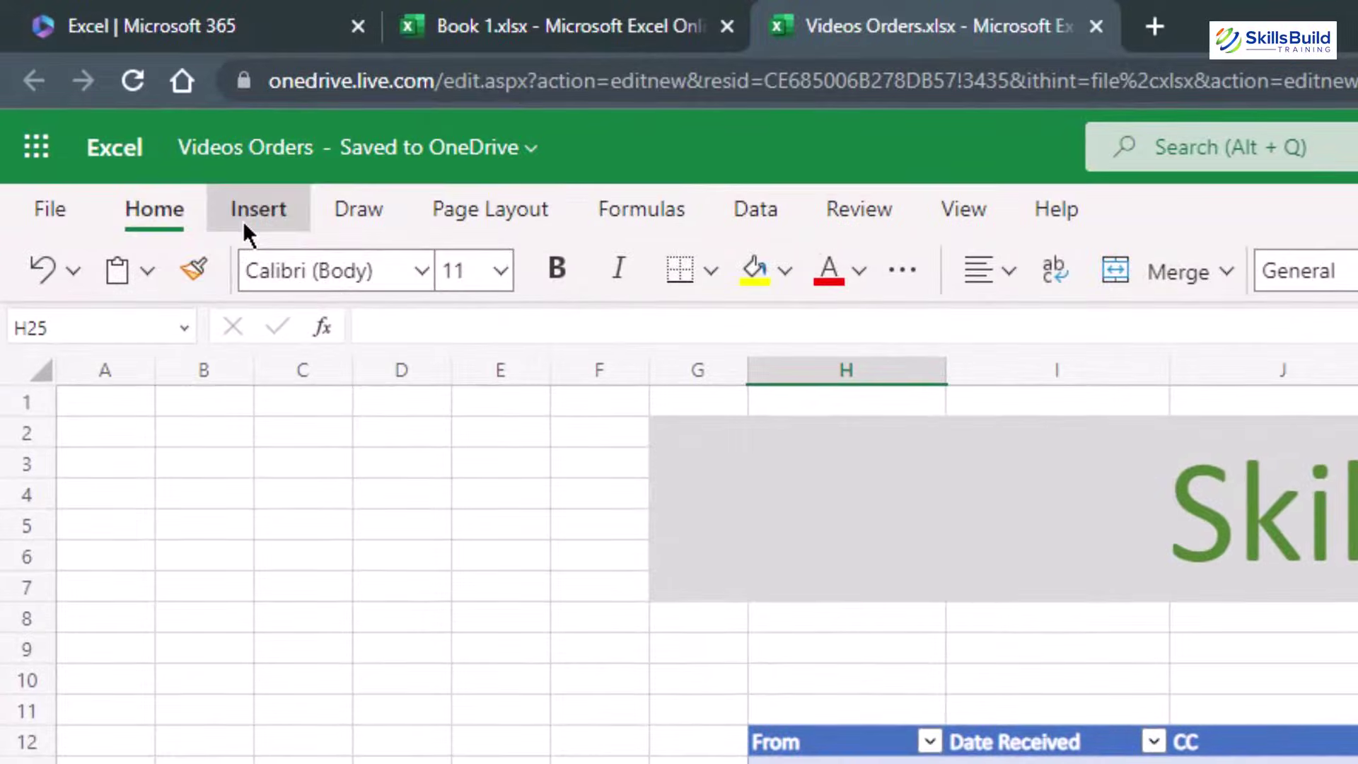
{"action": "left_click", "coordinate": [117, 98]}
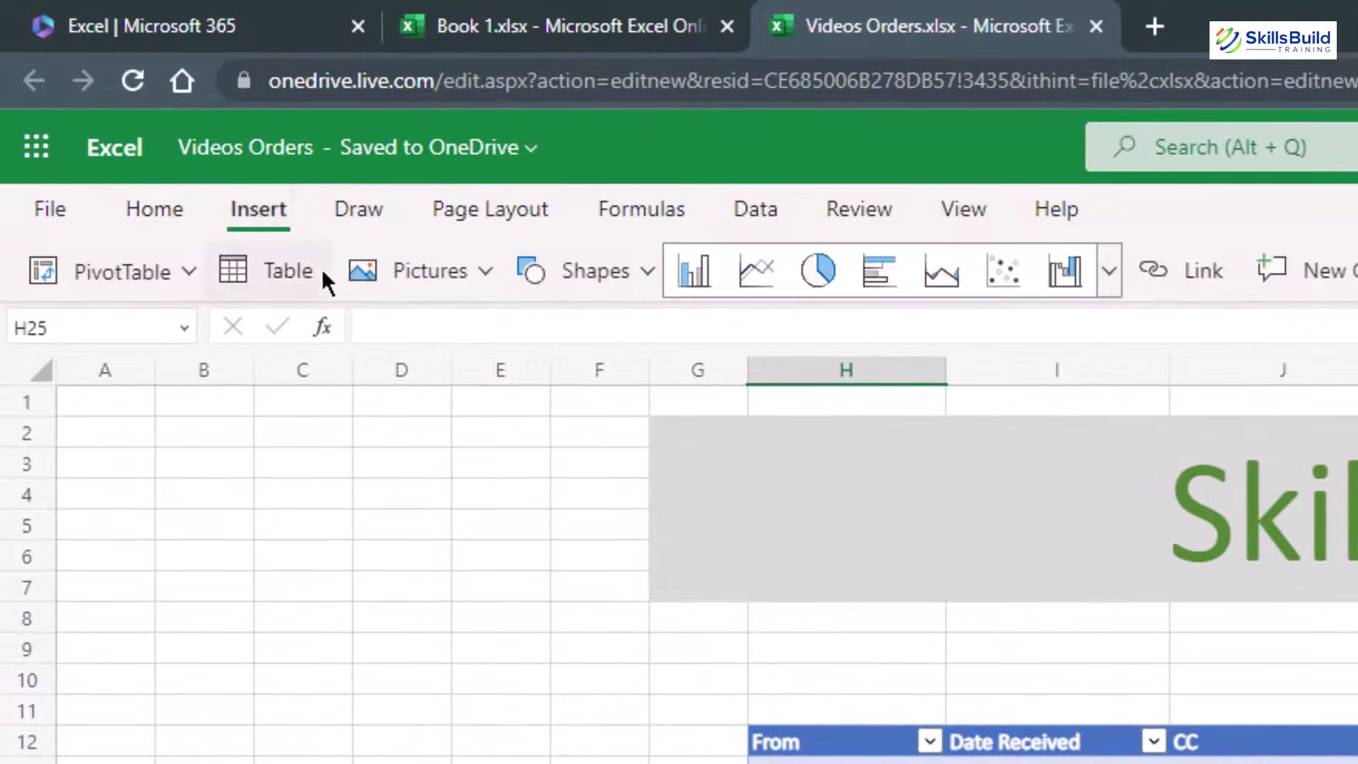
{"action": "left_click", "coordinate": [288, 272]}
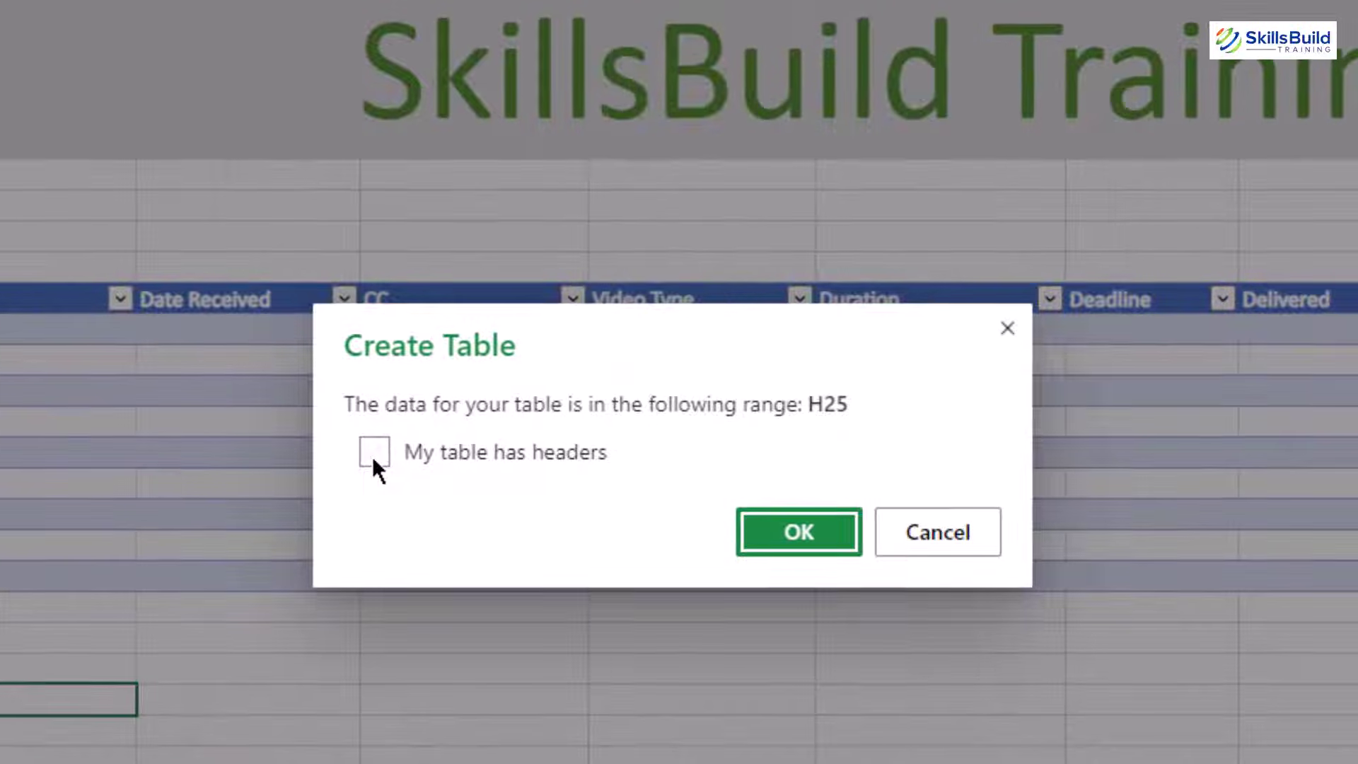
{"action": "left_click", "coordinate": [374, 452]}
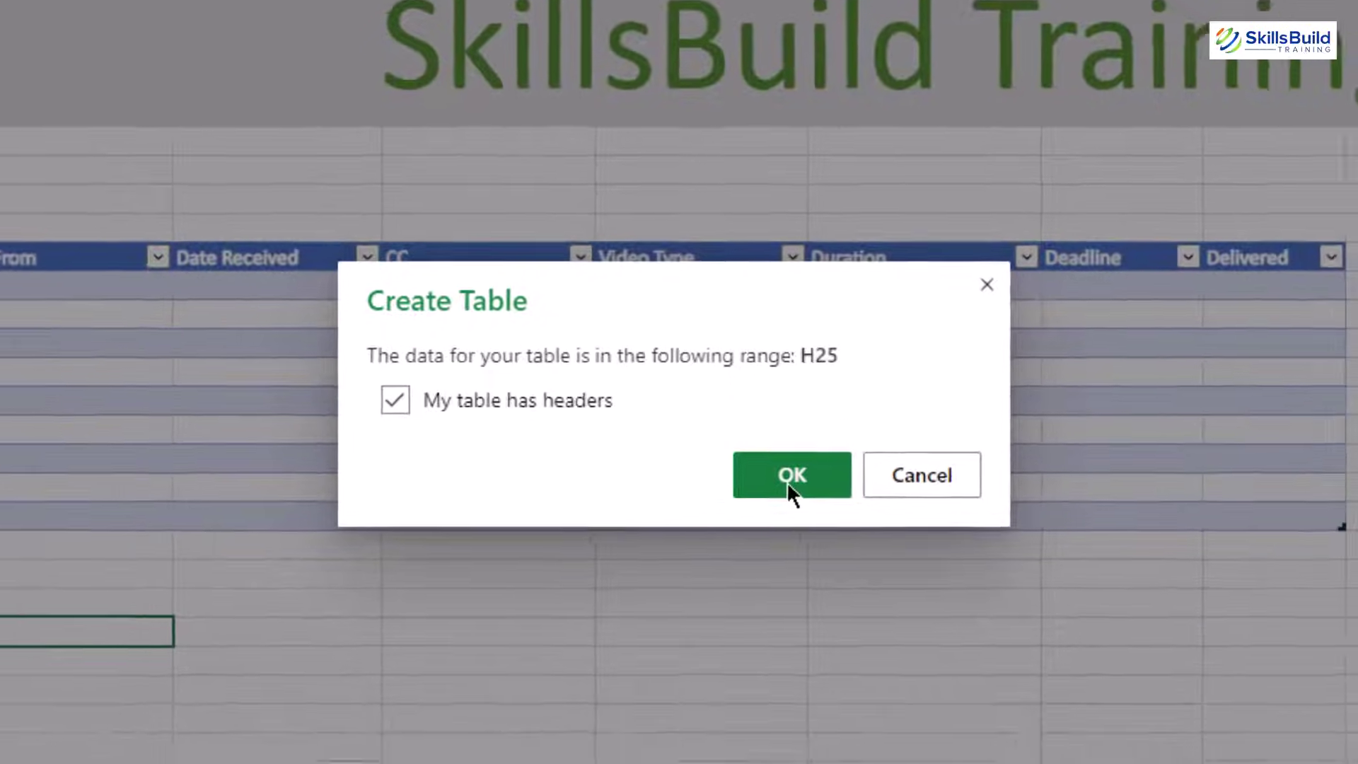
{"action": "left_click", "coordinate": [790, 477]}
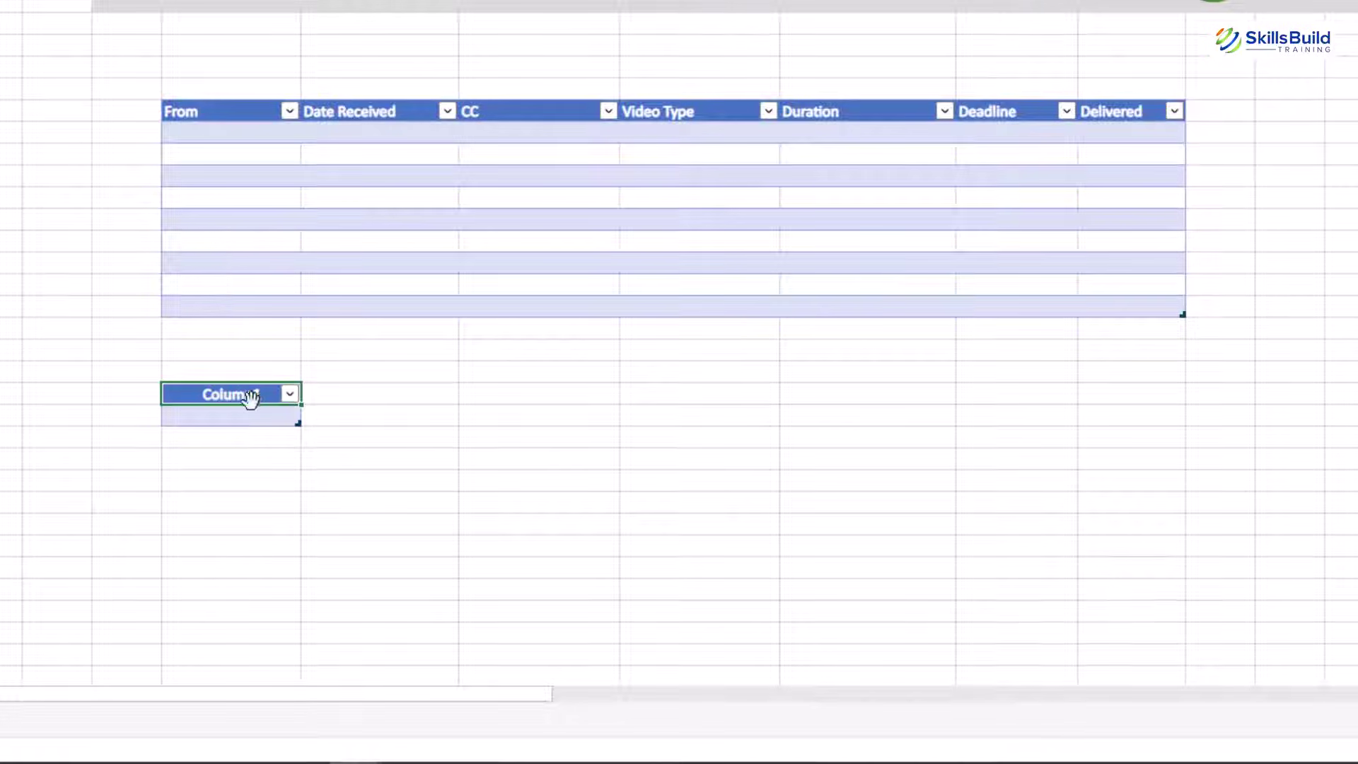
{"action": "left_click", "coordinate": [367, 396]}
{"action": "double_click", "coordinate": [233, 394]}
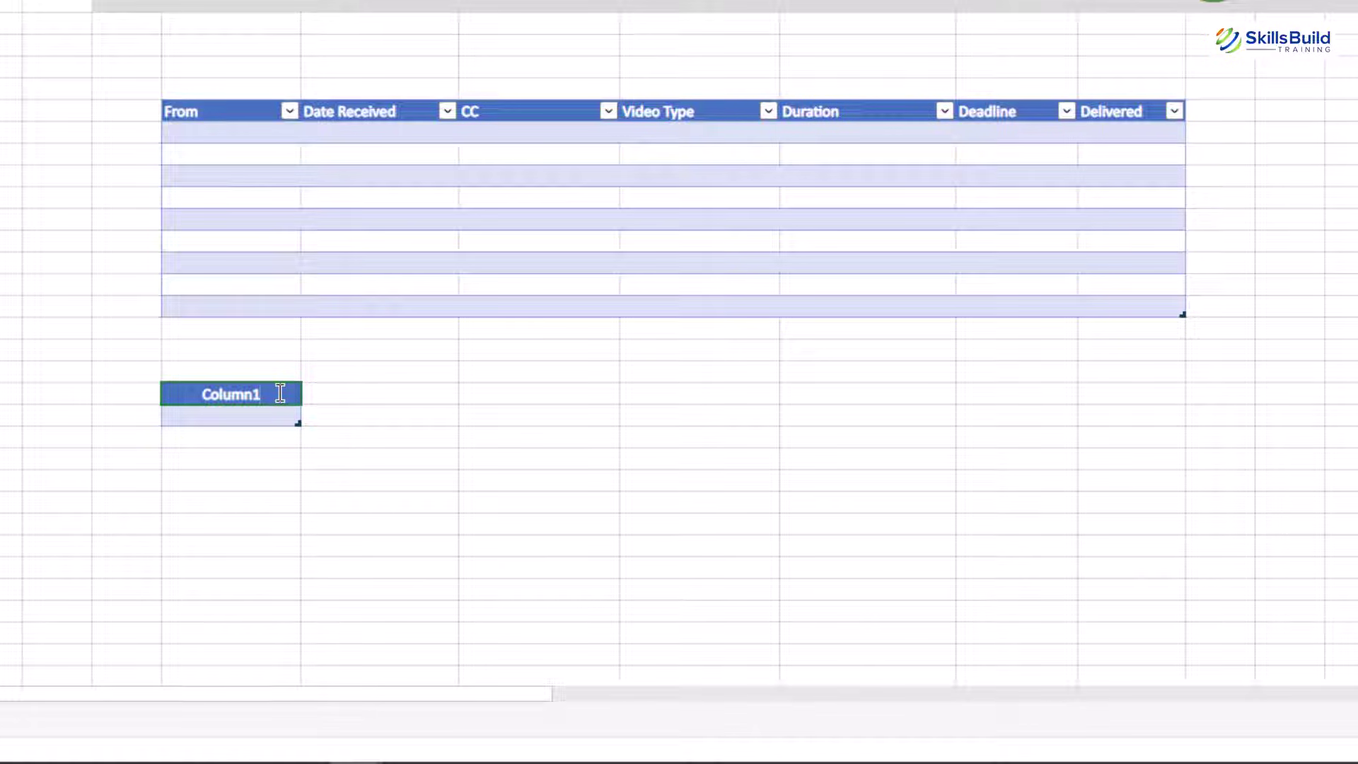
{"action": "left_click", "coordinate": [411, 540]}
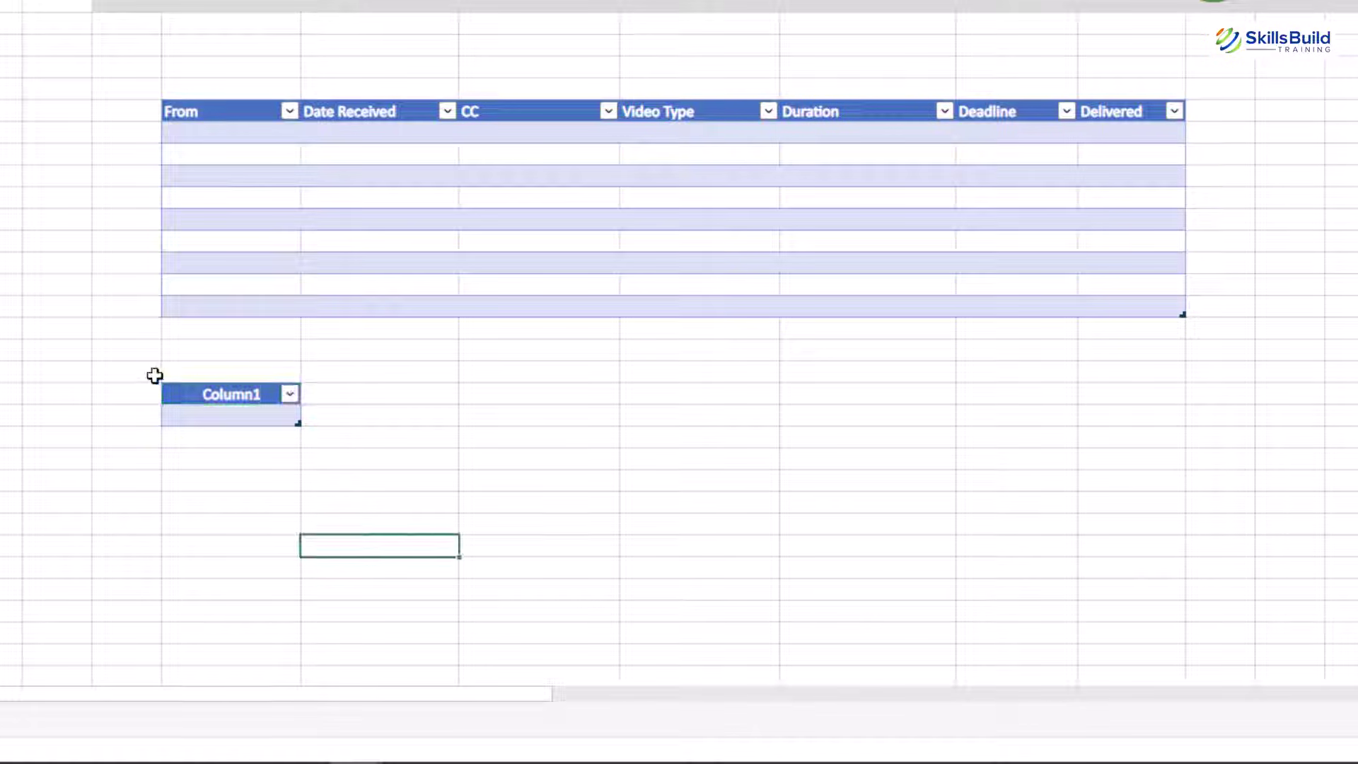
{"action": "left_click", "coordinate": [228, 394]}
{"action": "key", "text": "ctrl+c"}
{"action": "left_click", "coordinate": [329, 394]}
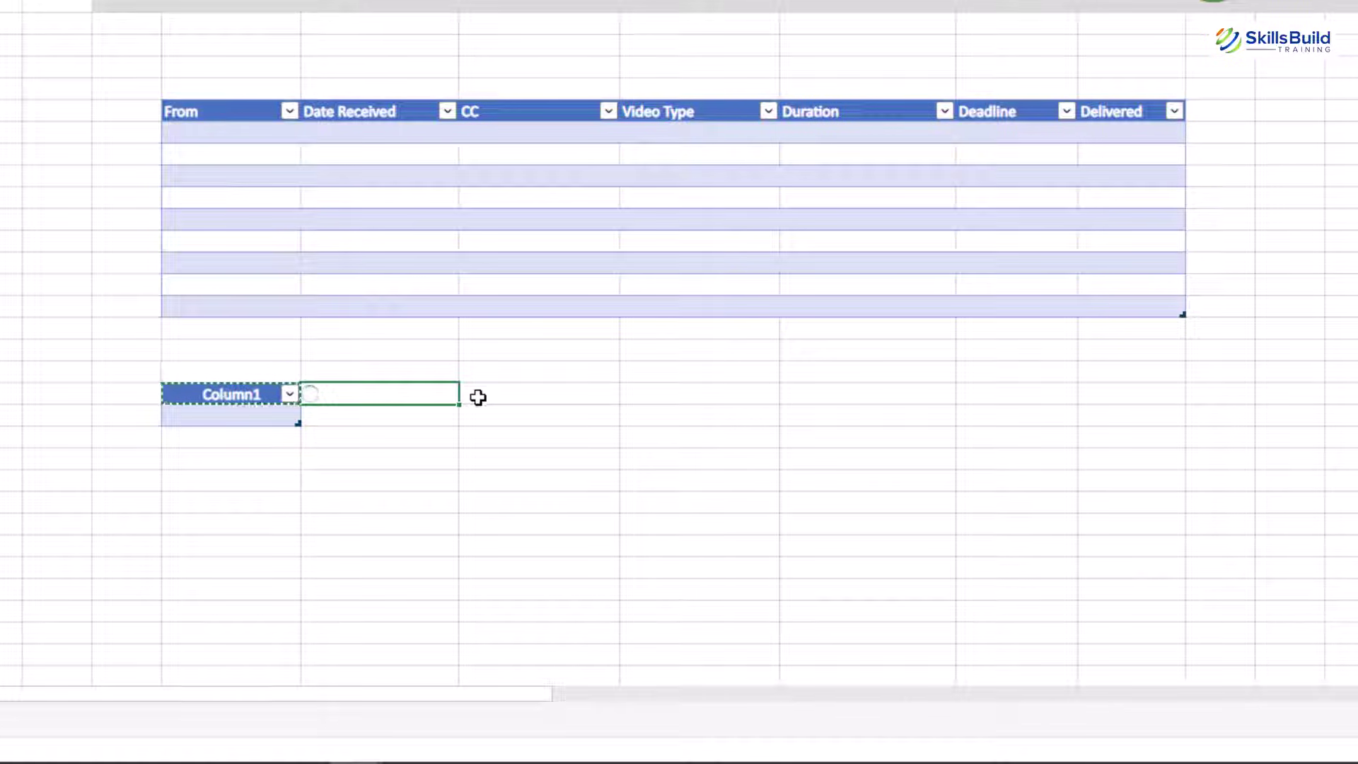
{"action": "key", "text": "ctrl+v"}
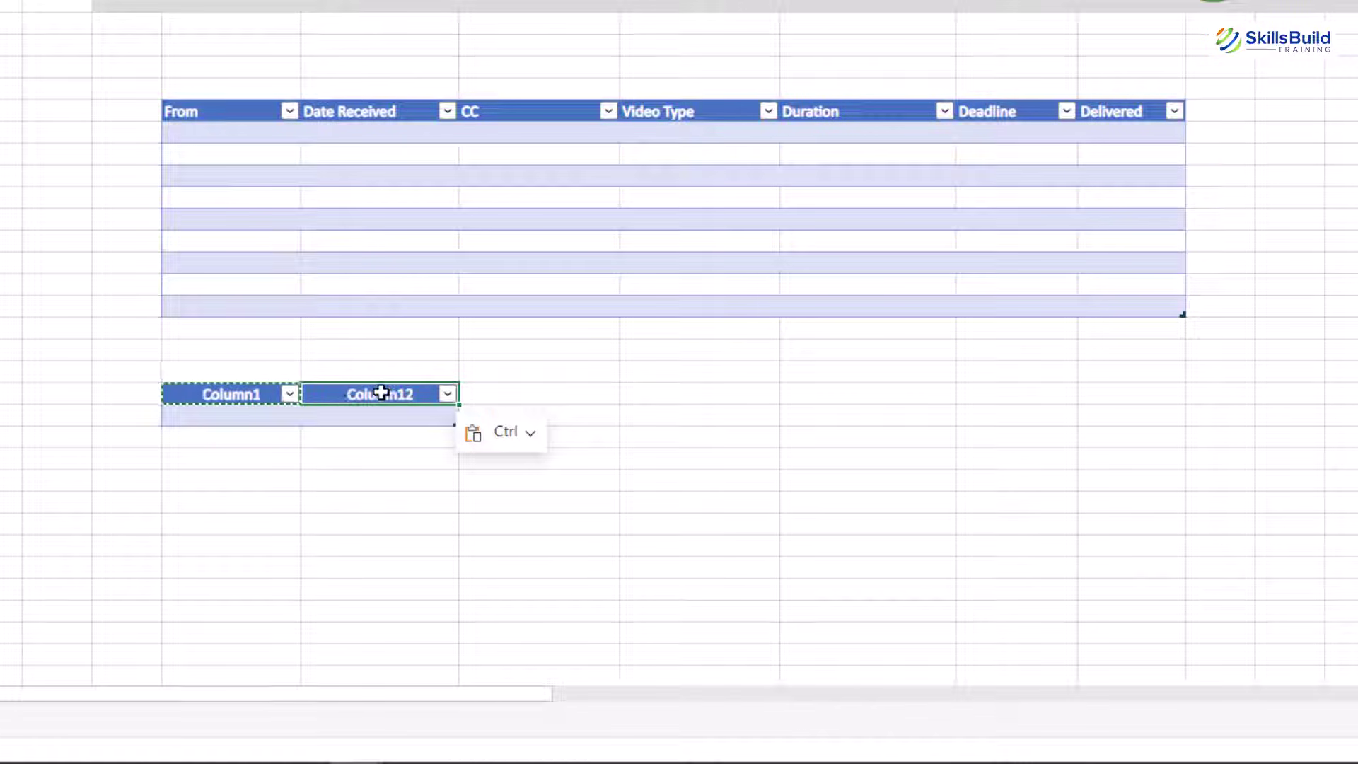
{"action": "key", "text": "ctrl+c"}
{"action": "left_click", "coordinate": [503, 394]}
{"action": "key", "text": "ctrl+v"}
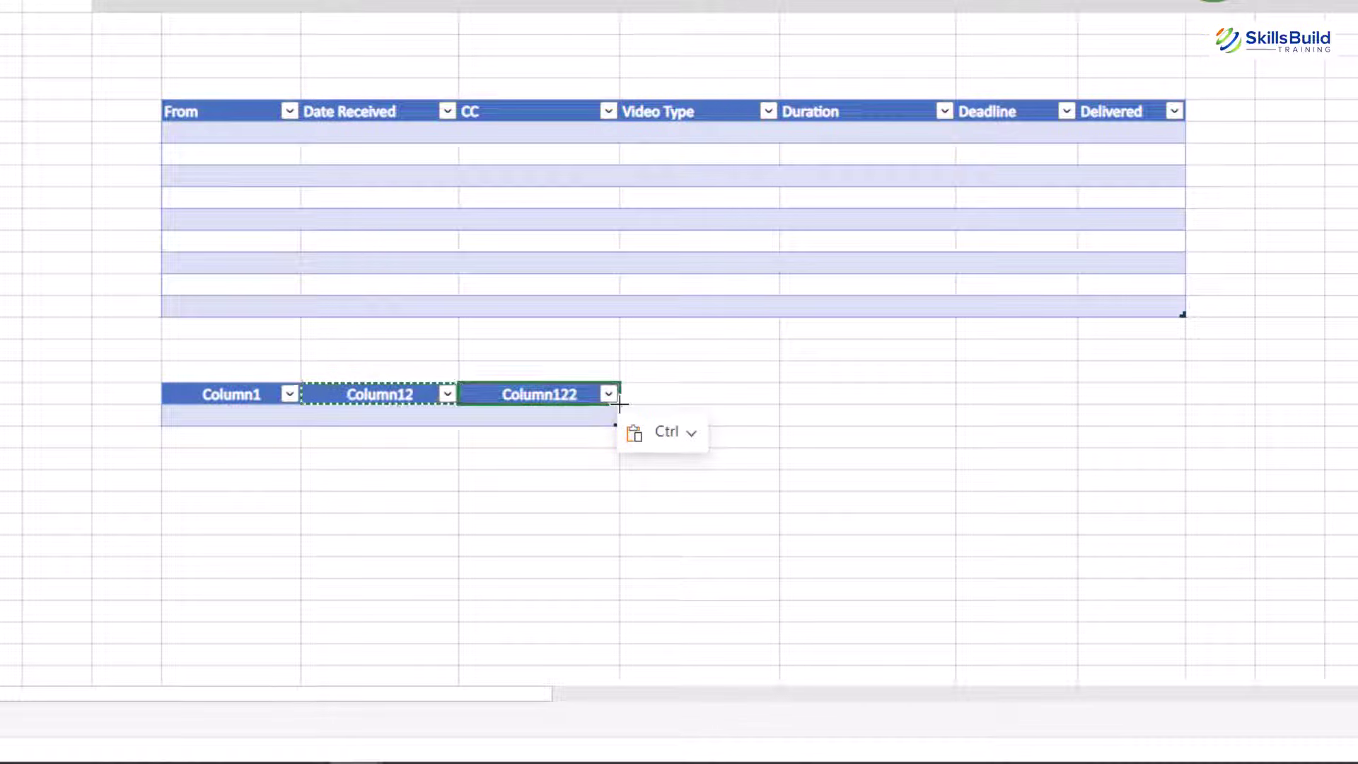
{"action": "left_click_drag", "start_coordinate": [619, 403], "coordinate": [984, 404]}
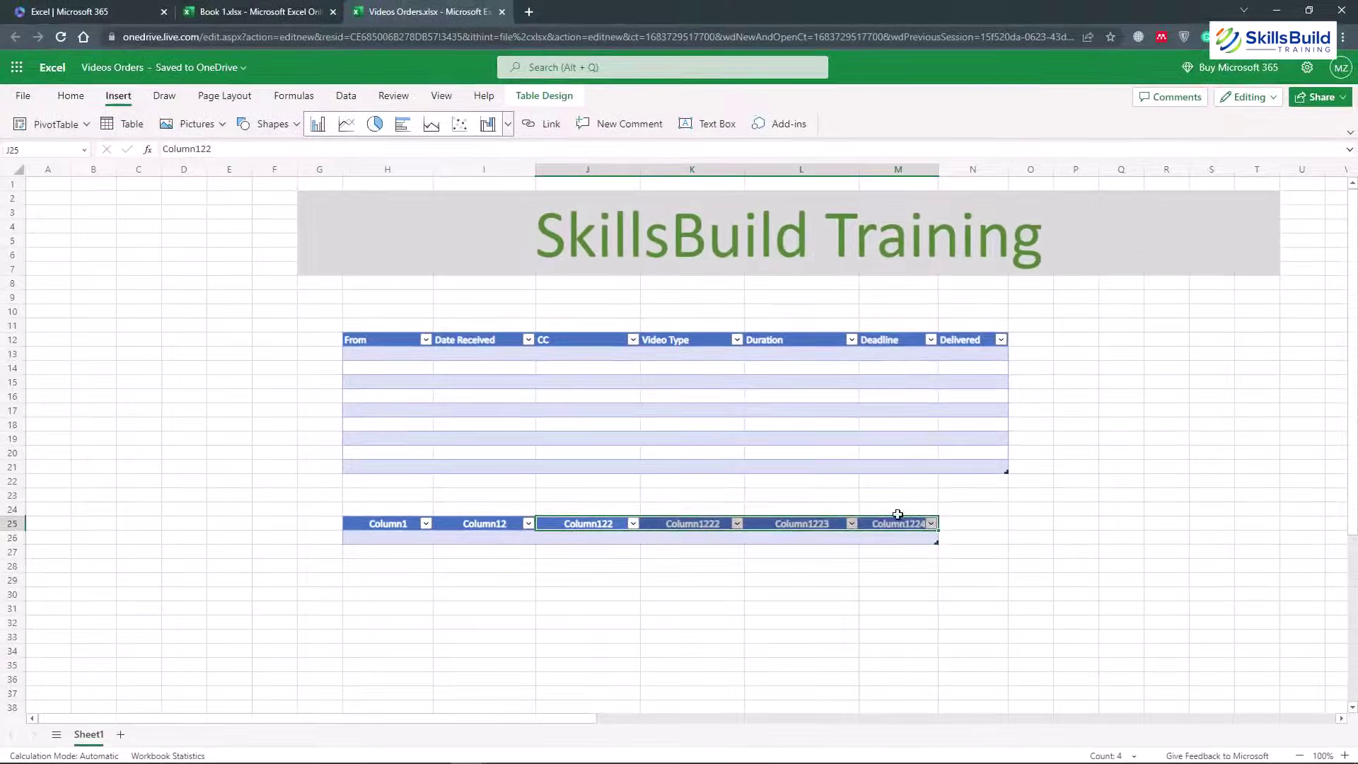
{"action": "left_click_drag", "start_coordinate": [950, 537], "coordinate": [371, 521]}
{"action": "key", "text": "ctrl+z"}
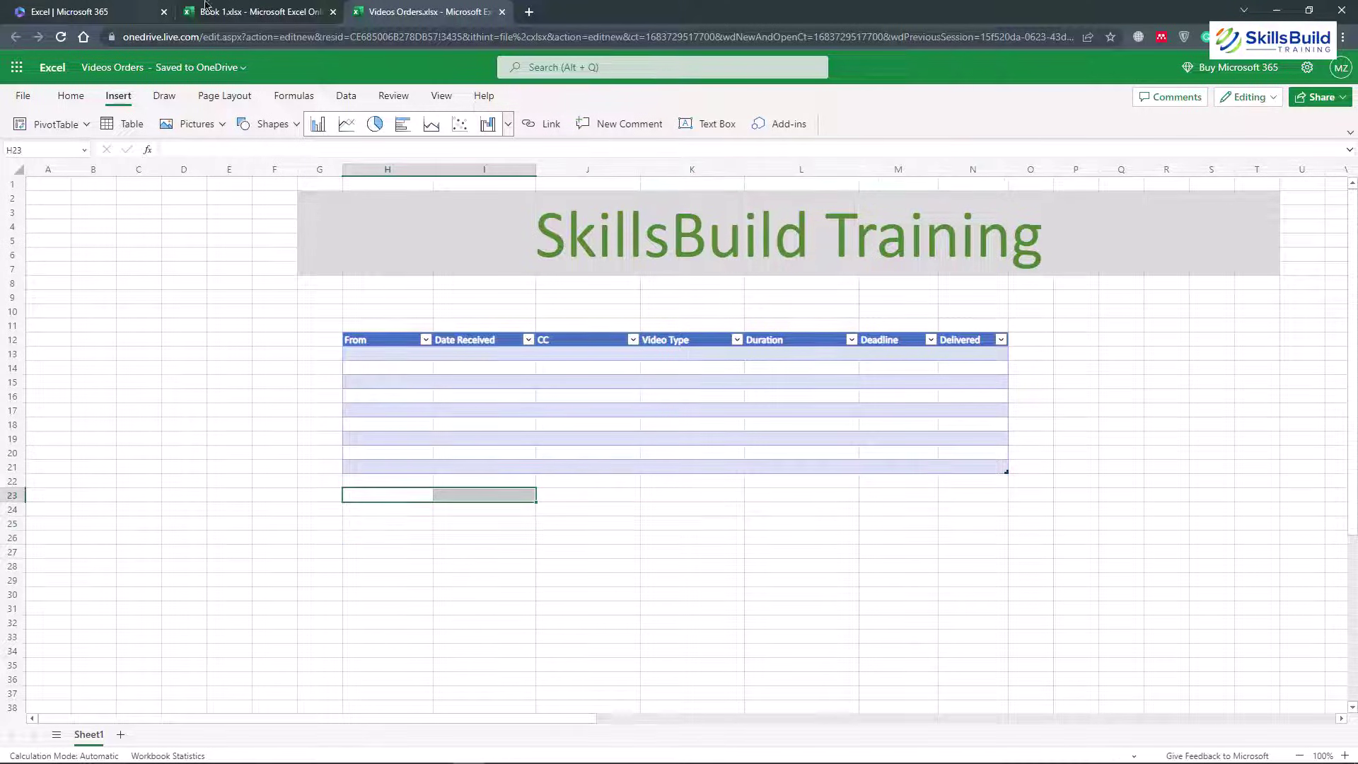
Launch Power Automate from the Microsoft 365 app list and close the Book 1 tab
{"action": "left_click", "coordinate": [85, 8]}
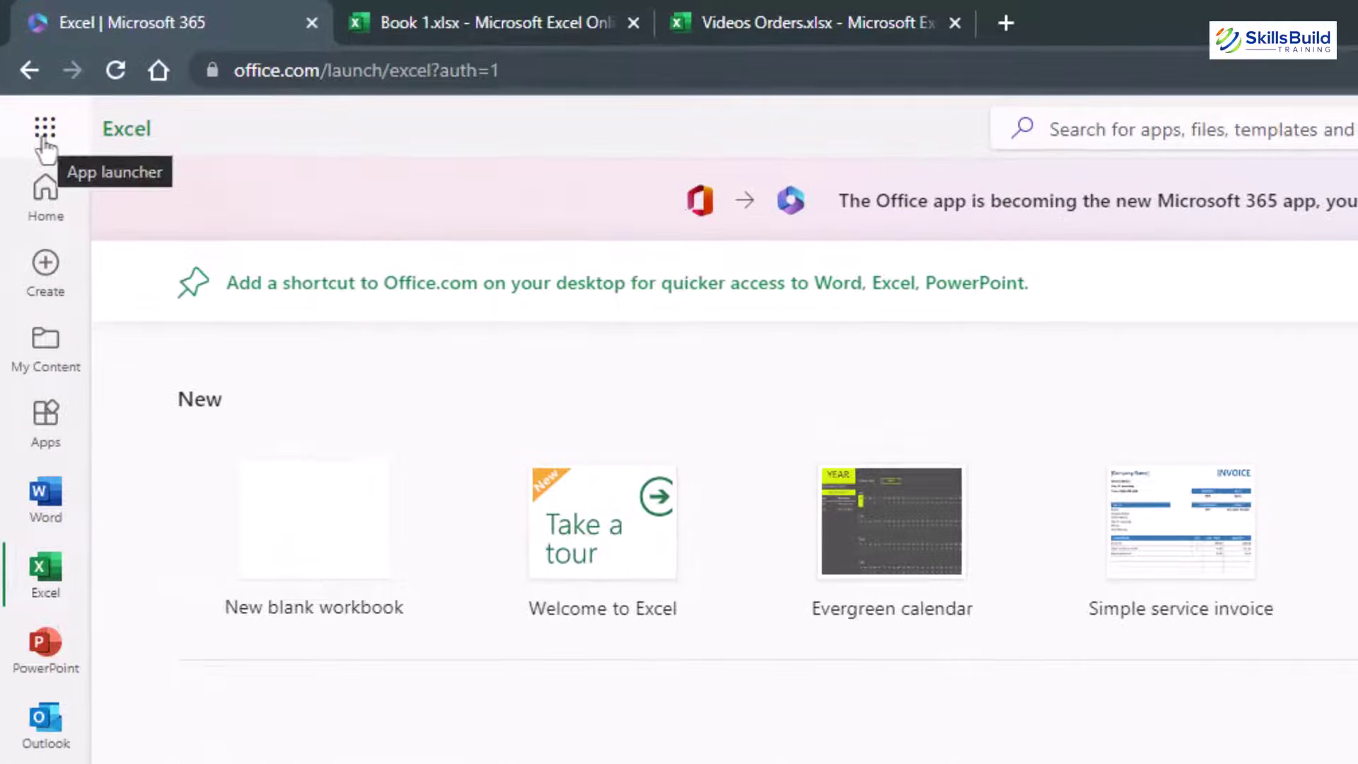
{"action": "left_click", "coordinate": [44, 129]}
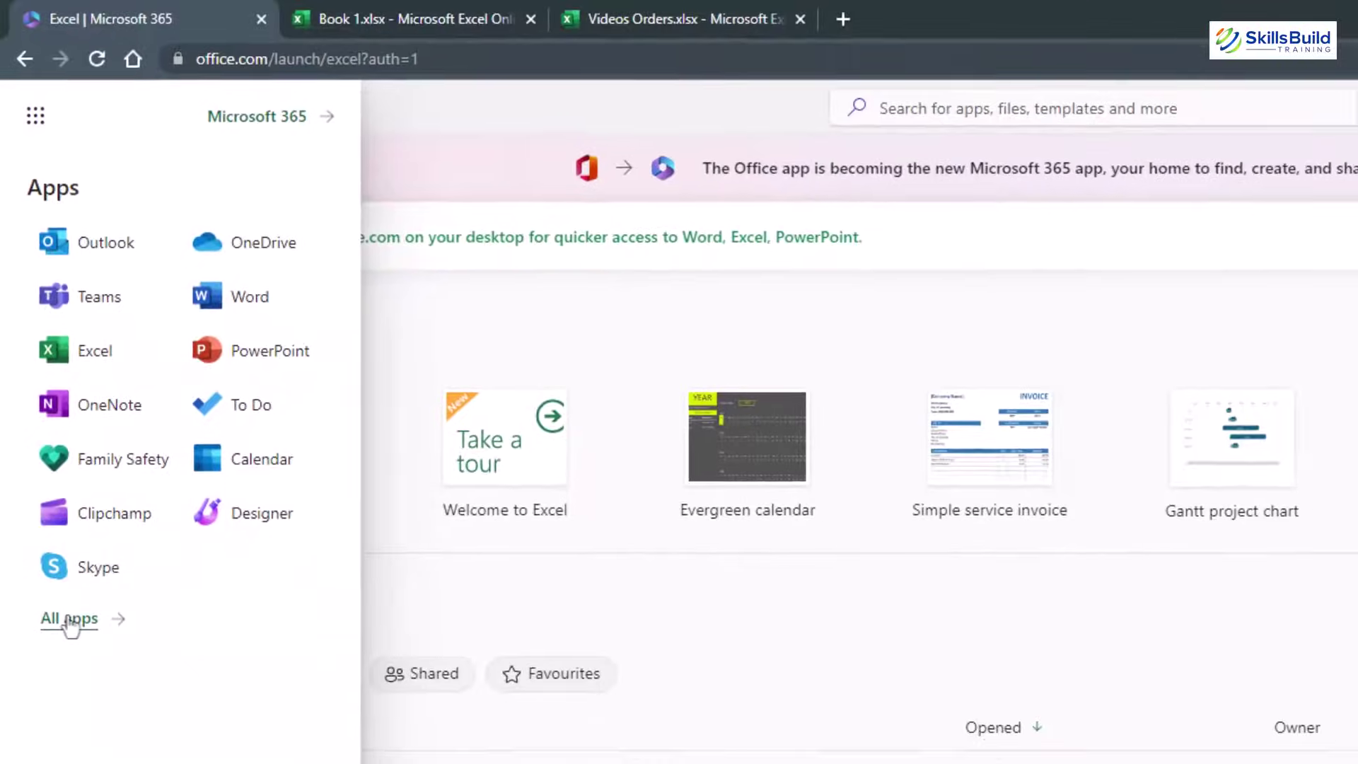
{"action": "left_click", "coordinate": [69, 625]}
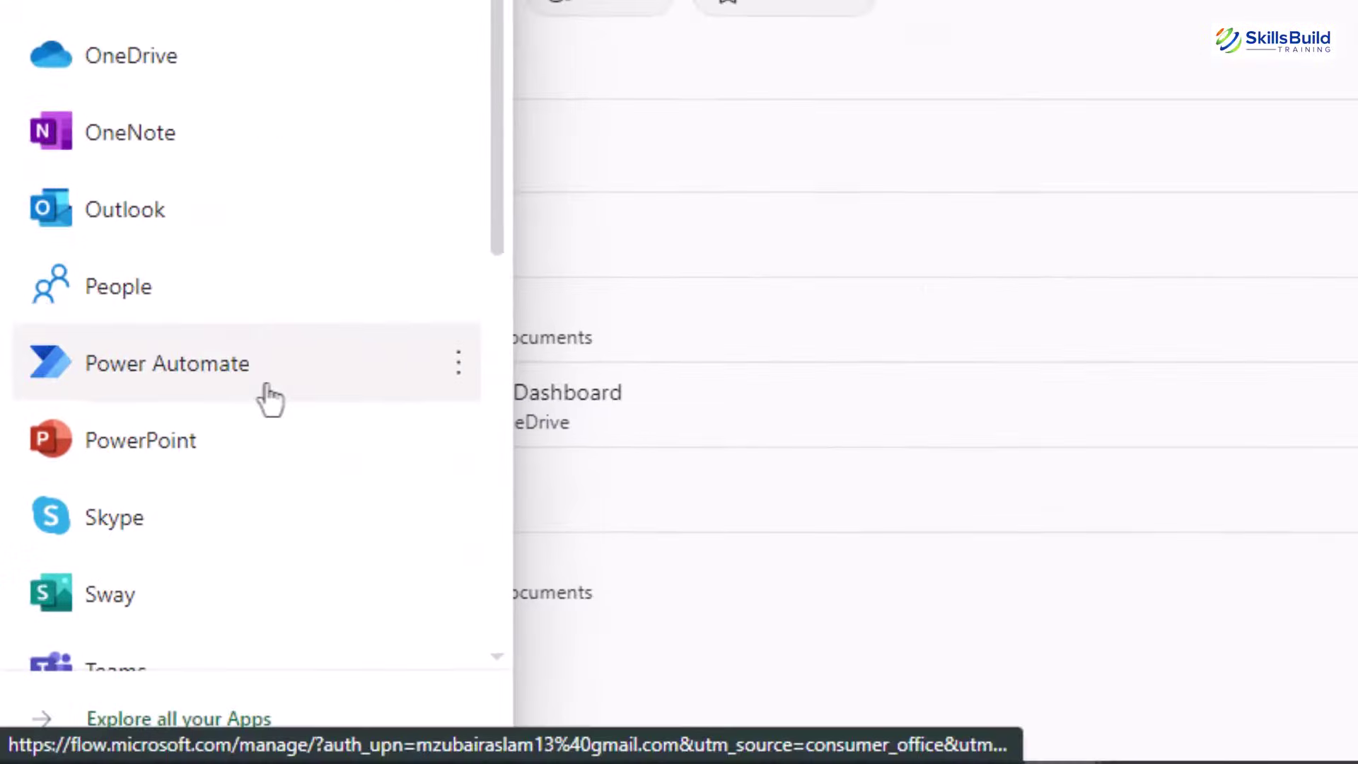
{"action": "left_click", "coordinate": [225, 409]}
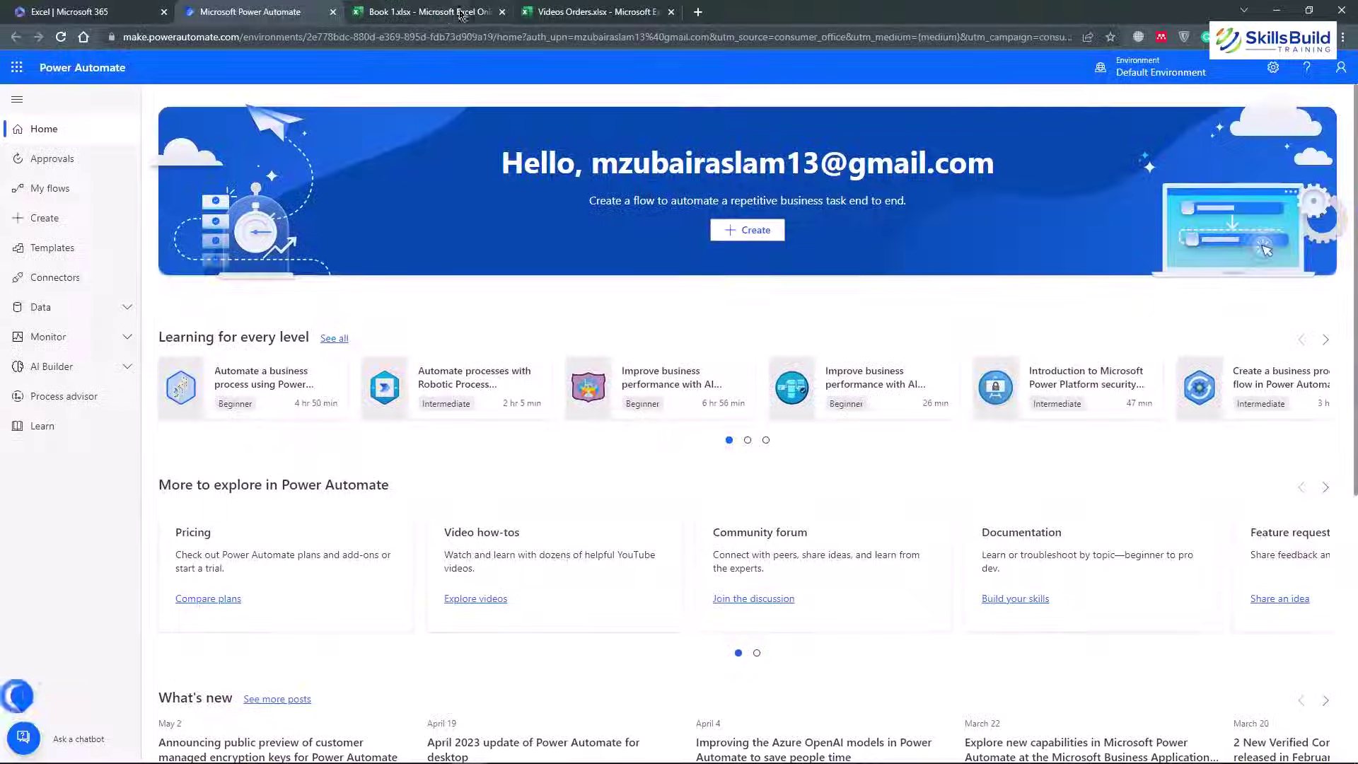
{"action": "left_click", "coordinate": [482, 12]}
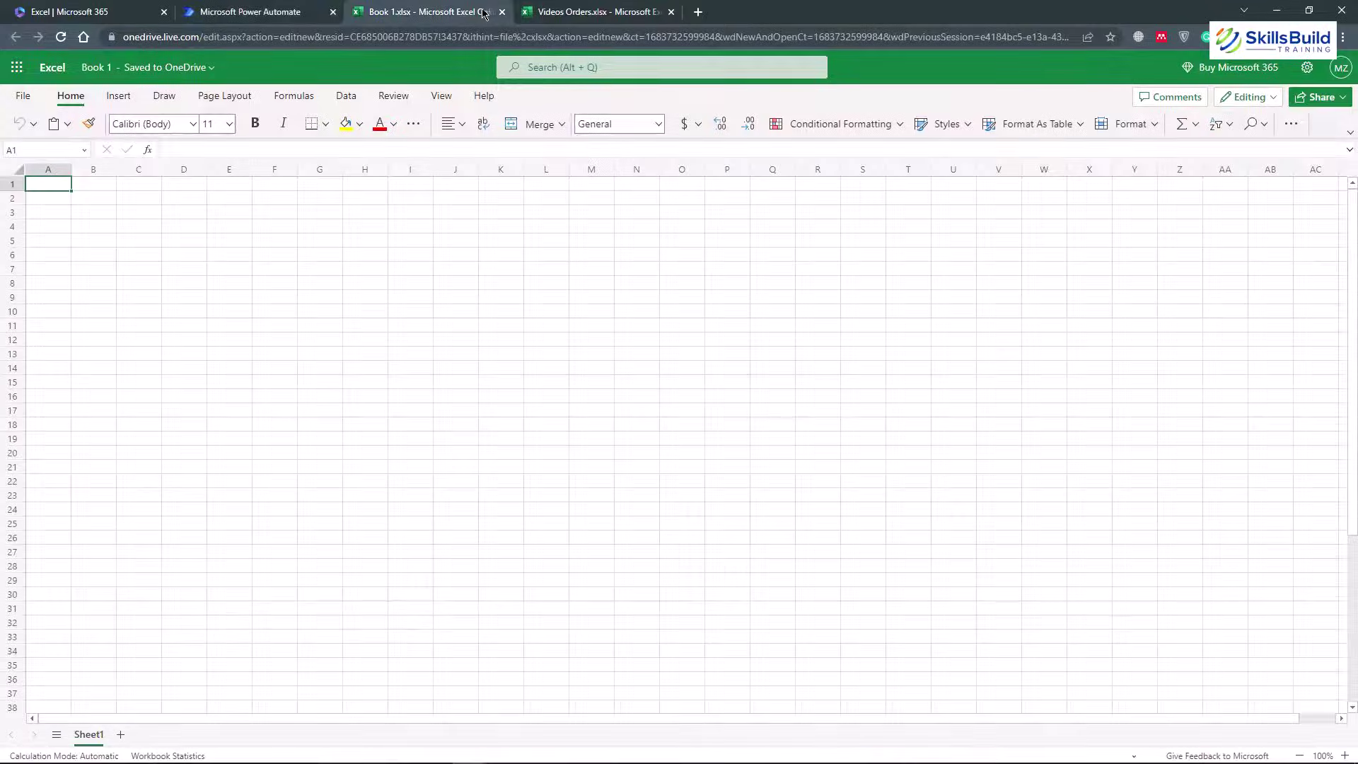
{"action": "left_click", "coordinate": [502, 12]}
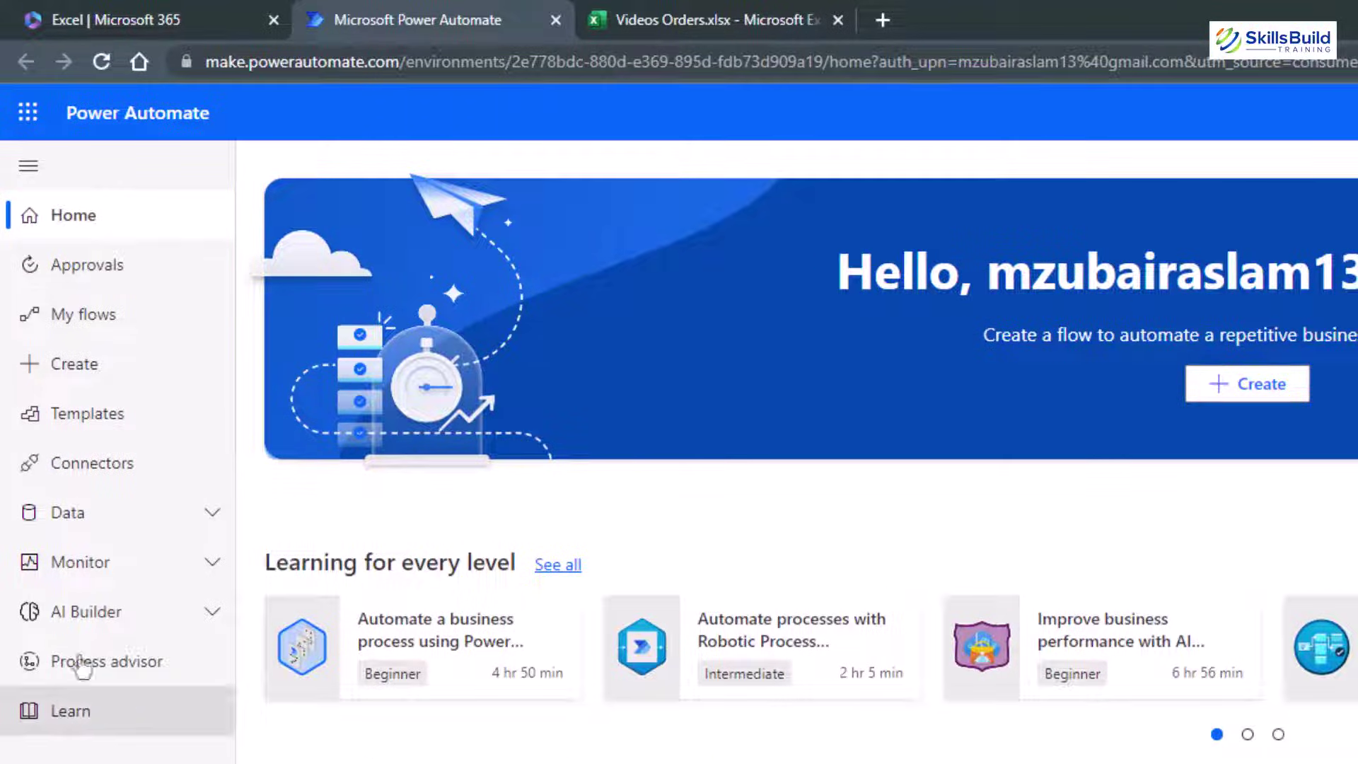
Look through the flow template gallery, then go to the Create page
{"action": "left_click", "coordinate": [113, 440]}
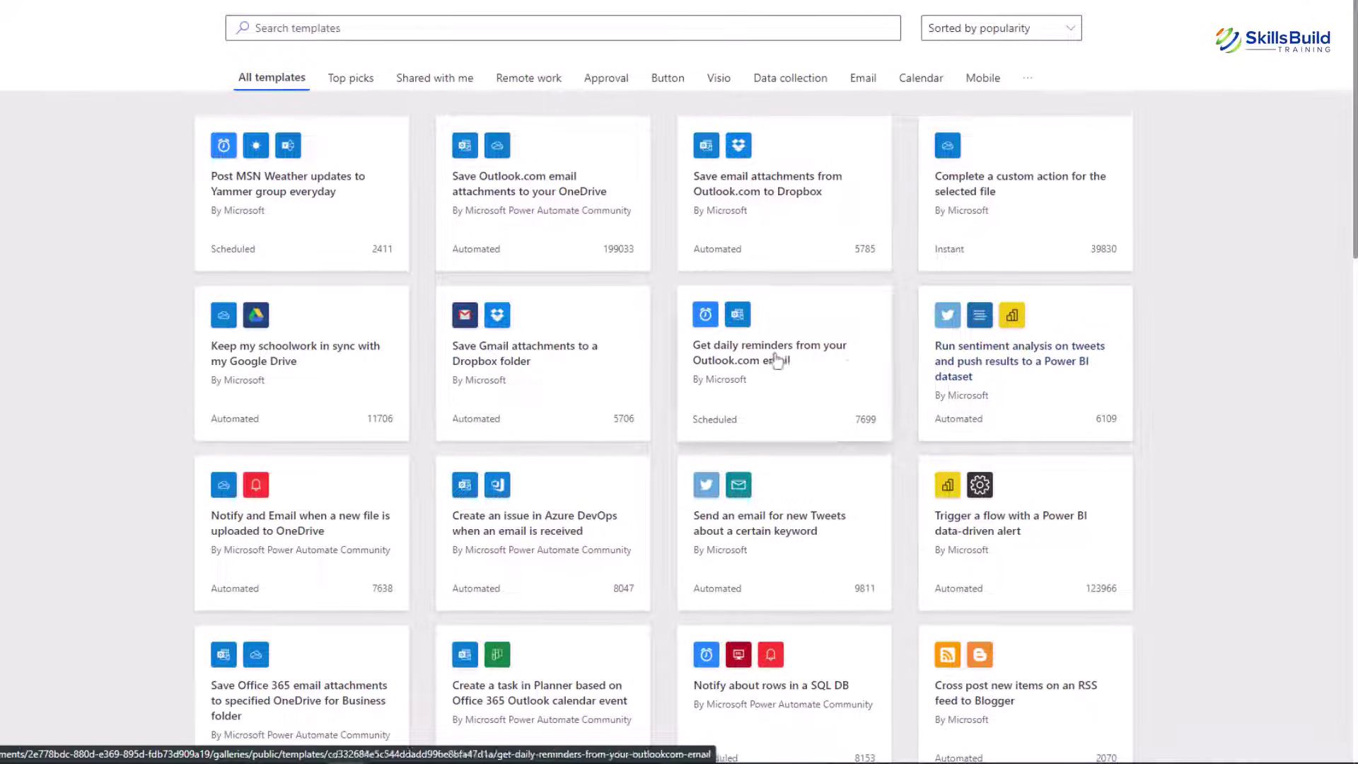
{"action": "scroll", "coordinate": [82, 424], "scroll_direction": "down", "scroll_amount": 3}
{"action": "scroll", "coordinate": [83, 424], "scroll_direction": "up", "scroll_amount": 3}
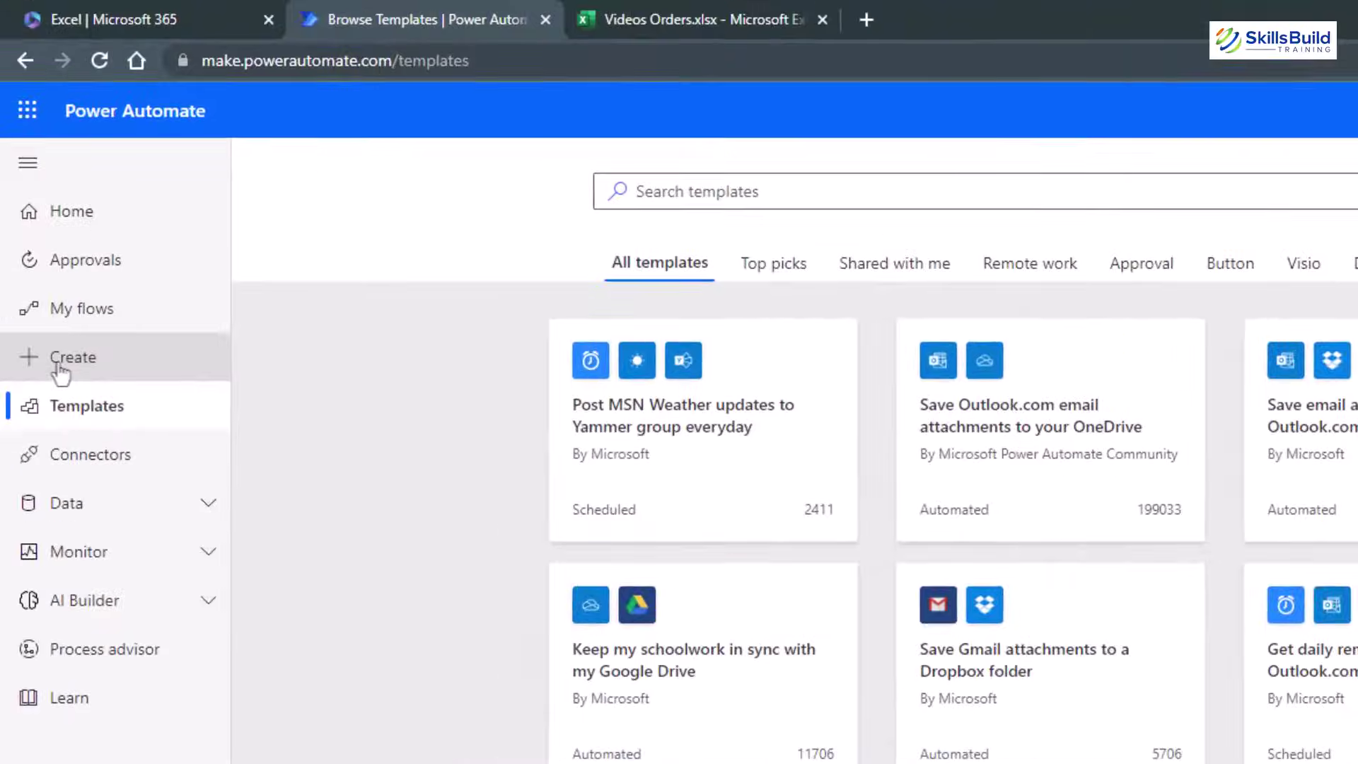
{"action": "left_click", "coordinate": [60, 369]}
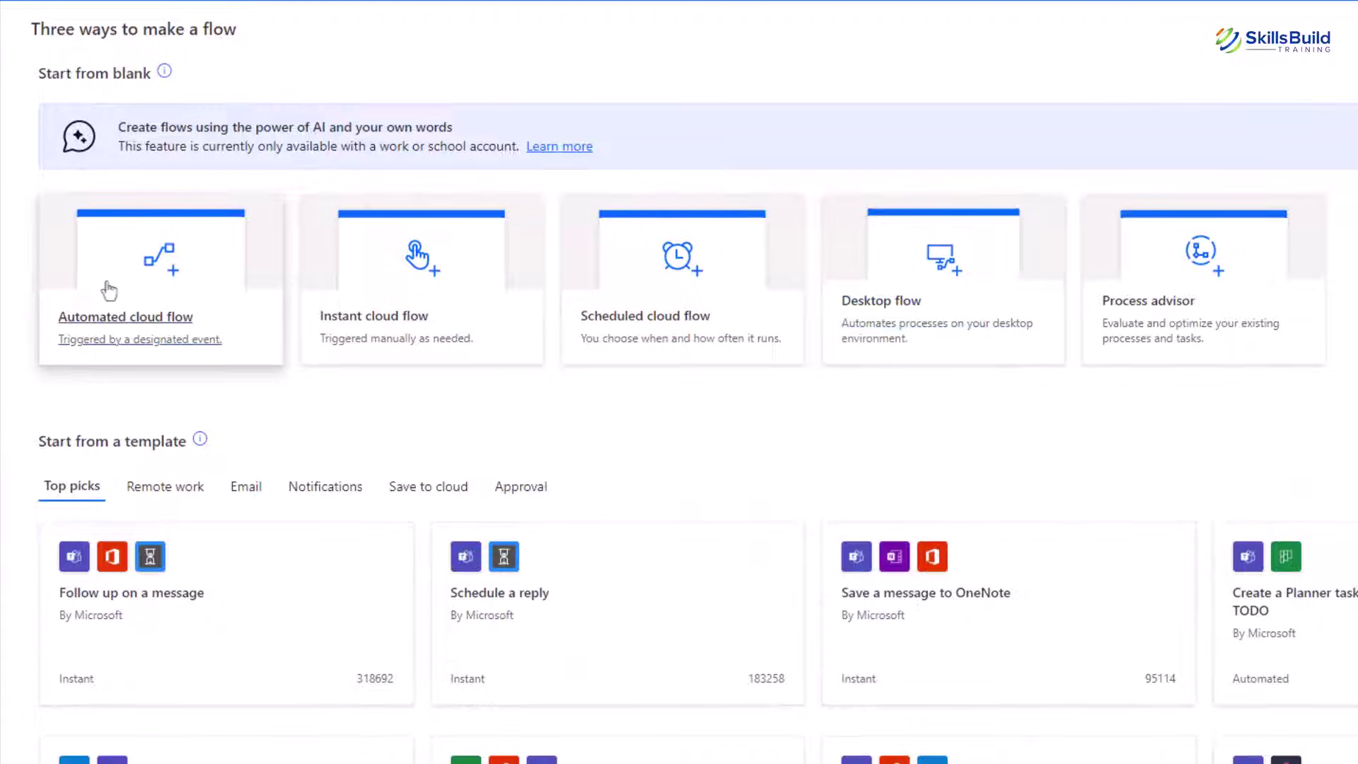
Start an automated cloud flow named 'Mails to Excel Sheets' triggered by When a new email arrives (V2)
{"action": "left_click", "coordinate": [148, 281]}
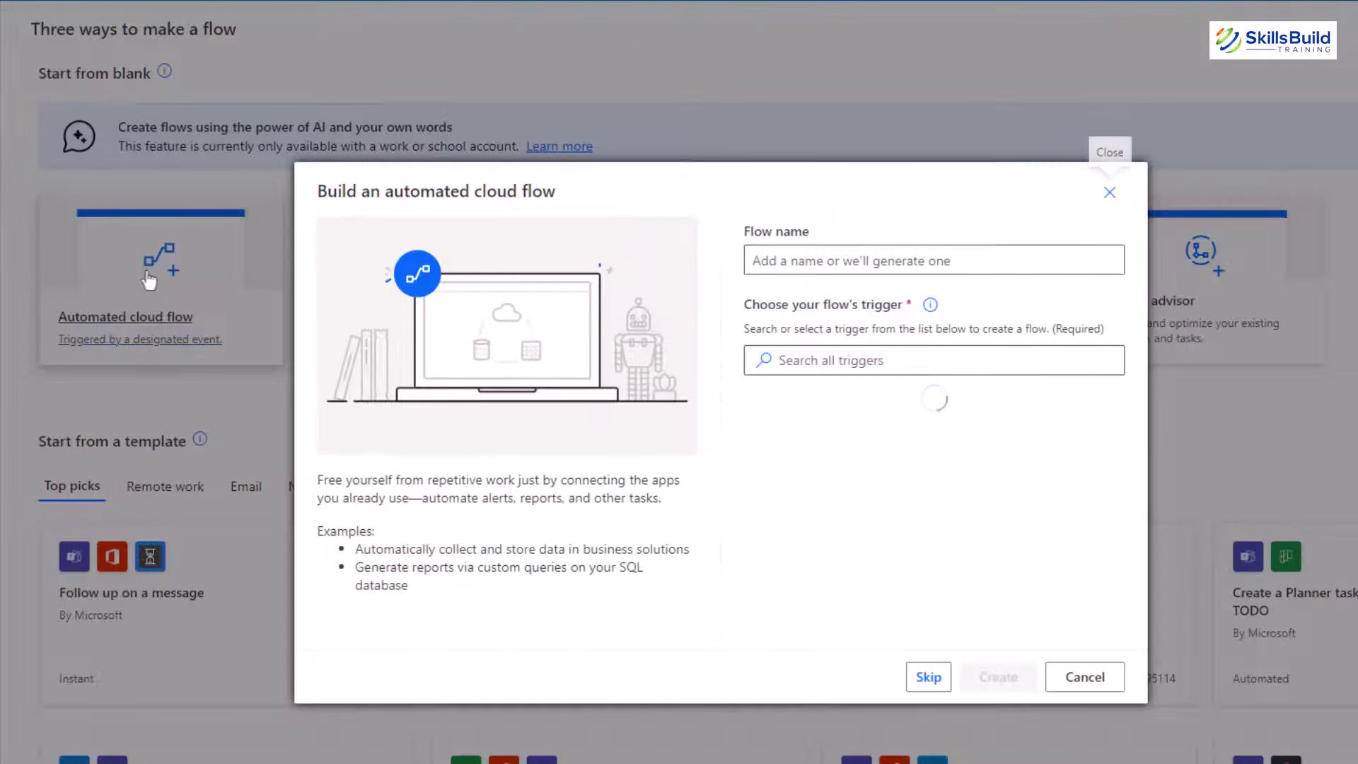
{"action": "left_click", "coordinate": [986, 261]}
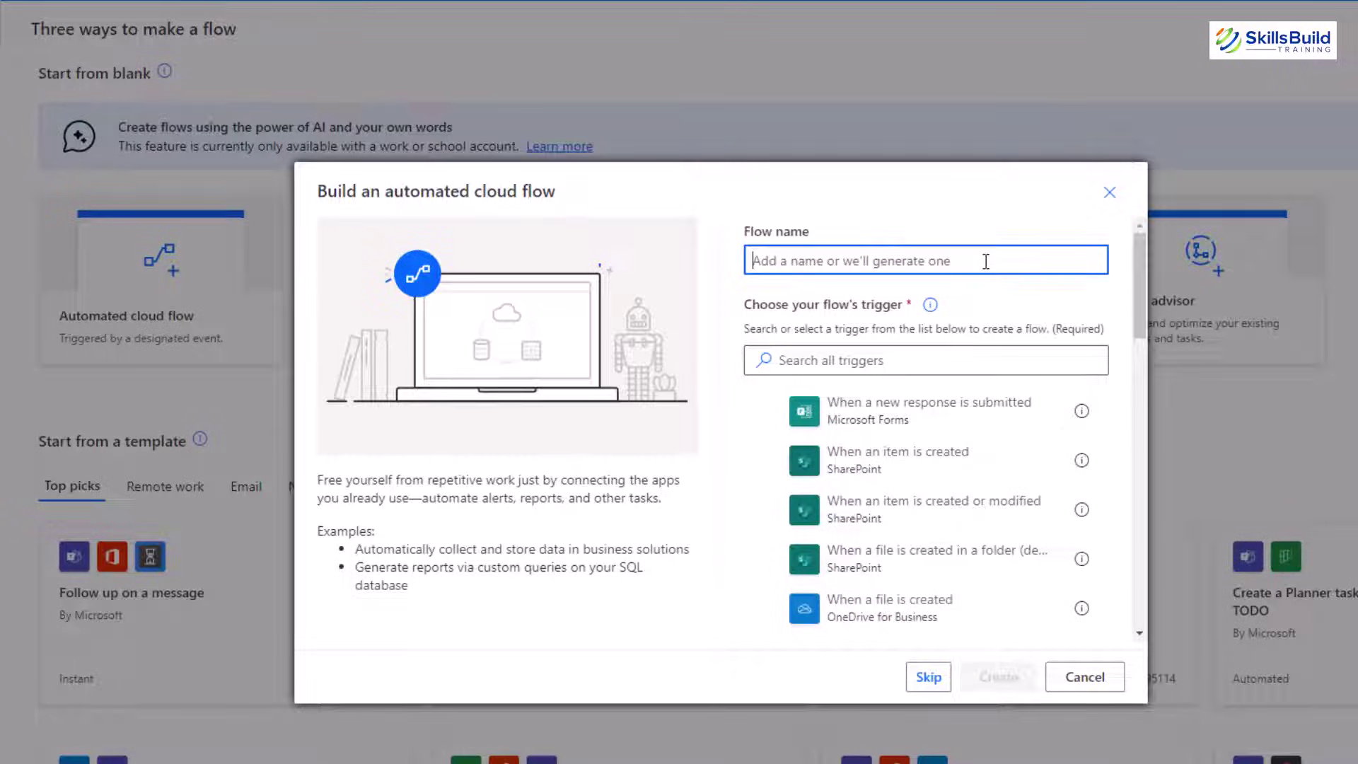
{"action": "type", "text": "Mail"}
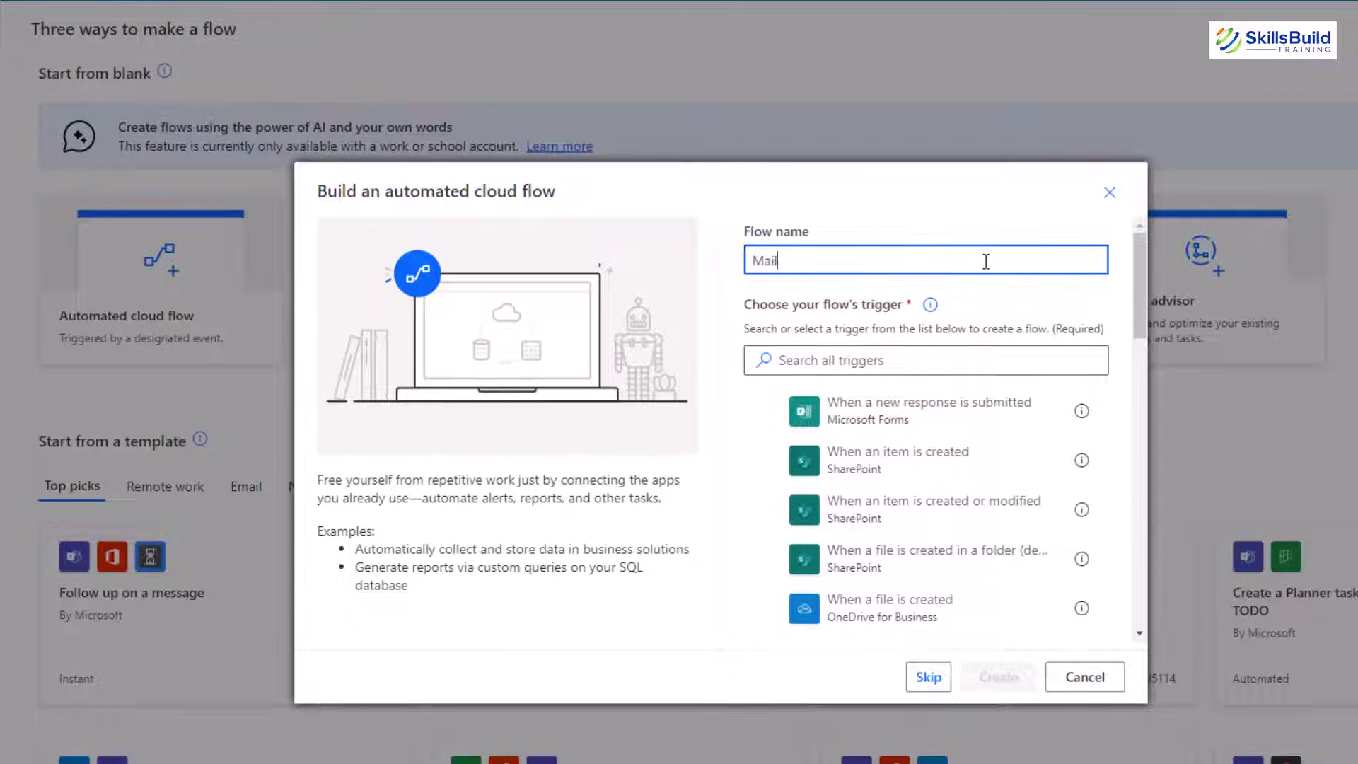
{"action": "type", "text": "s to Excel Sheets"}
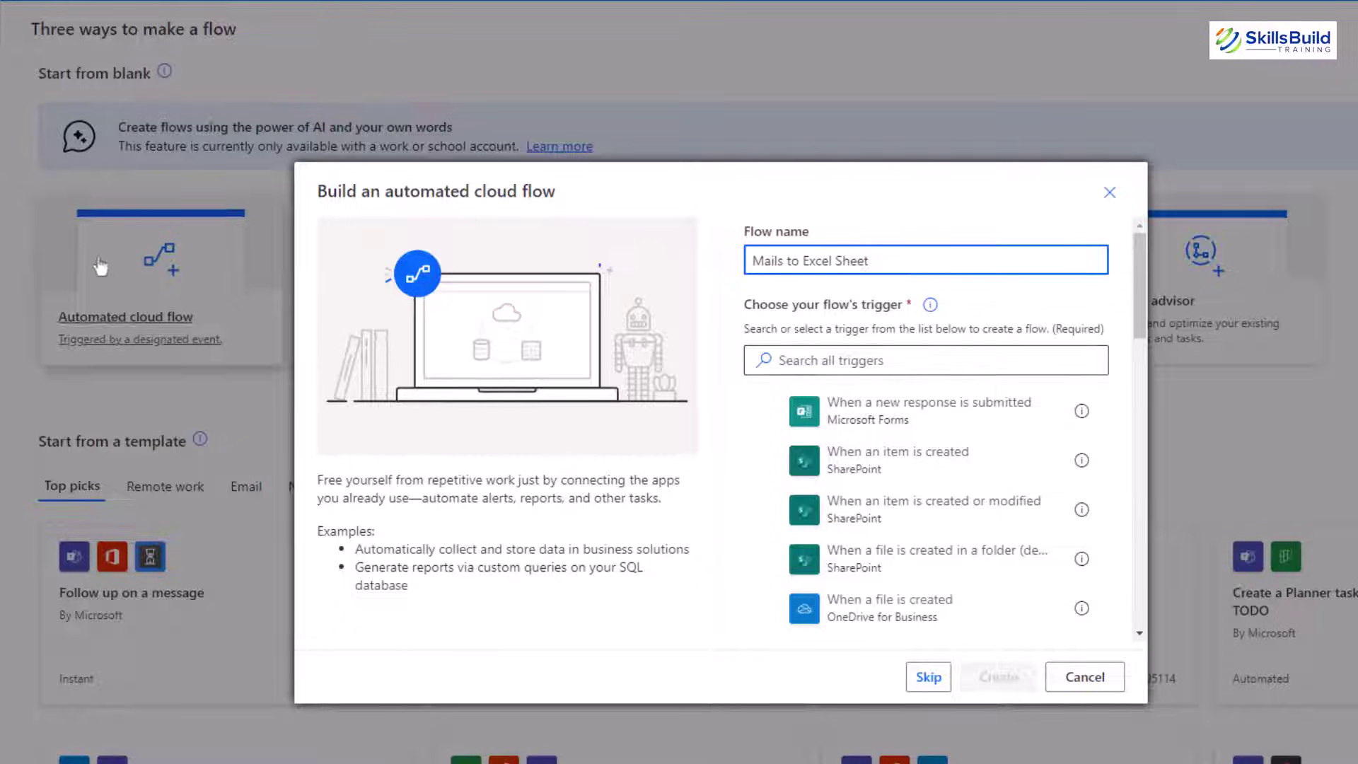
{"action": "left_click", "coordinate": [902, 353]}
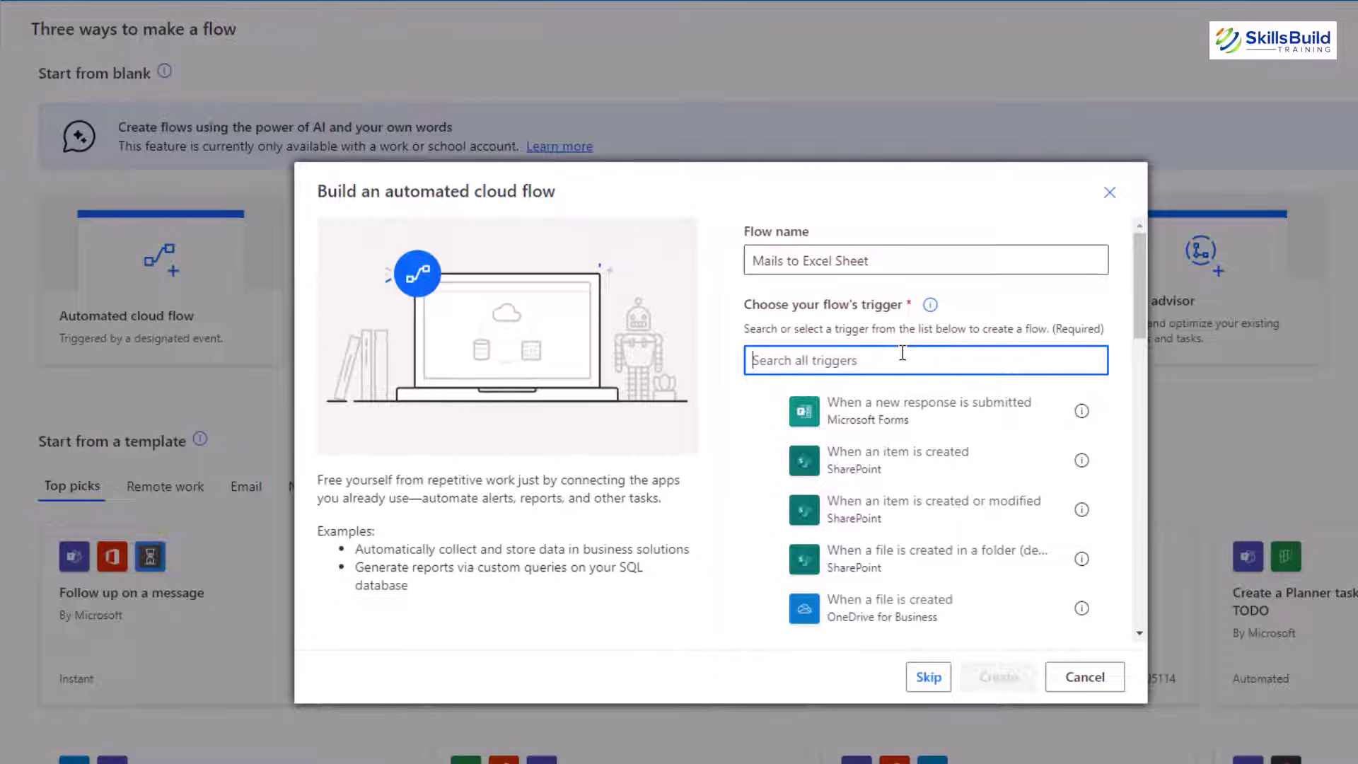
{"action": "type", "text": "email e"}
{"action": "type", "text": "rr"}
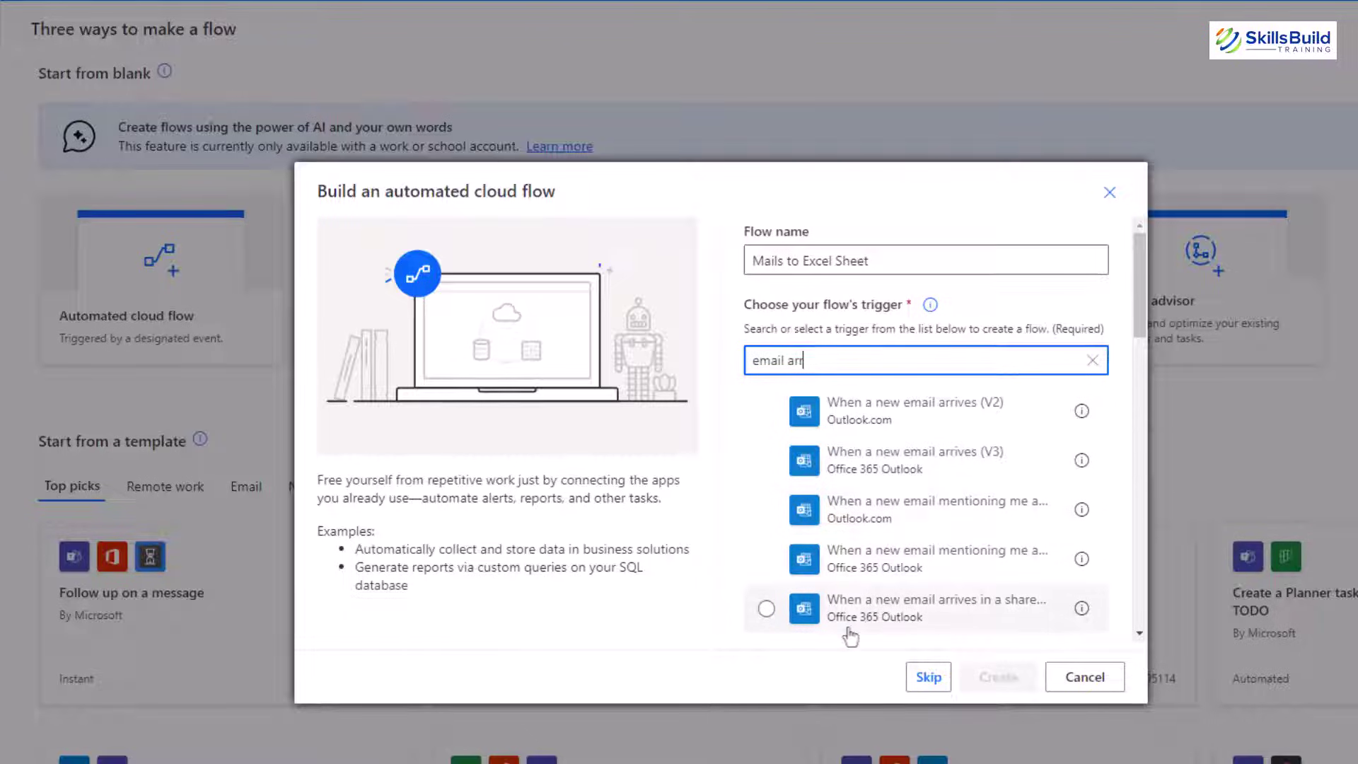
{"action": "left_click", "coordinate": [920, 421]}
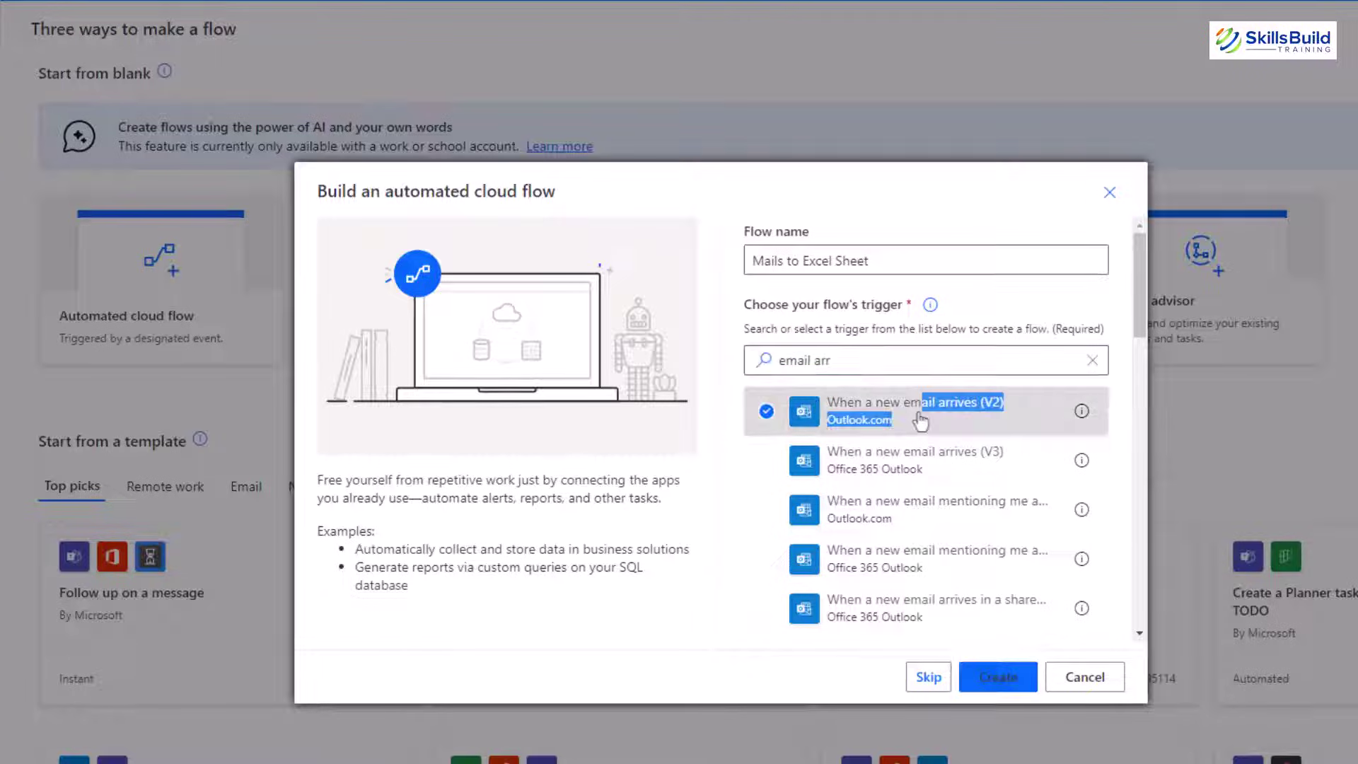
Create the flow, keep the trigger's folder as Inbox, and show its advanced options
{"action": "left_click", "coordinate": [997, 677]}
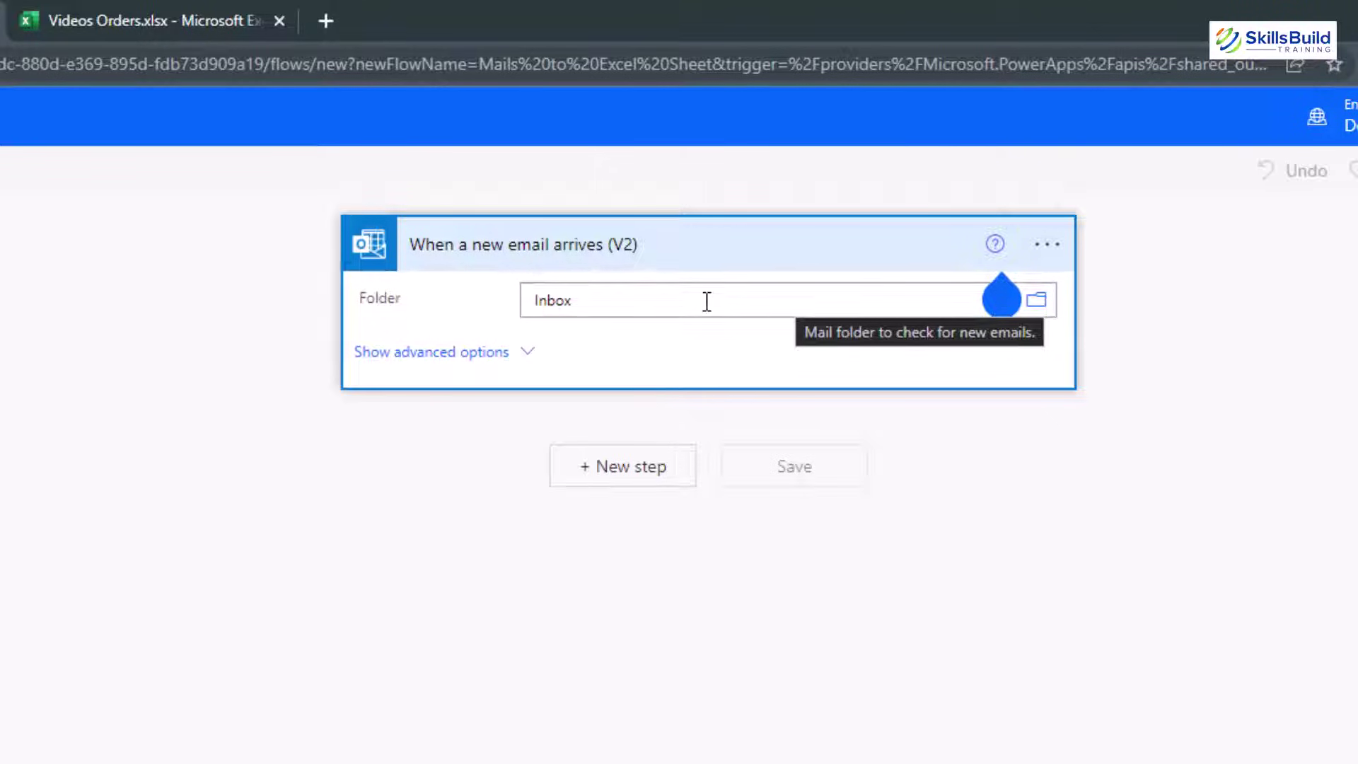
{"action": "left_click", "coordinate": [1037, 304]}
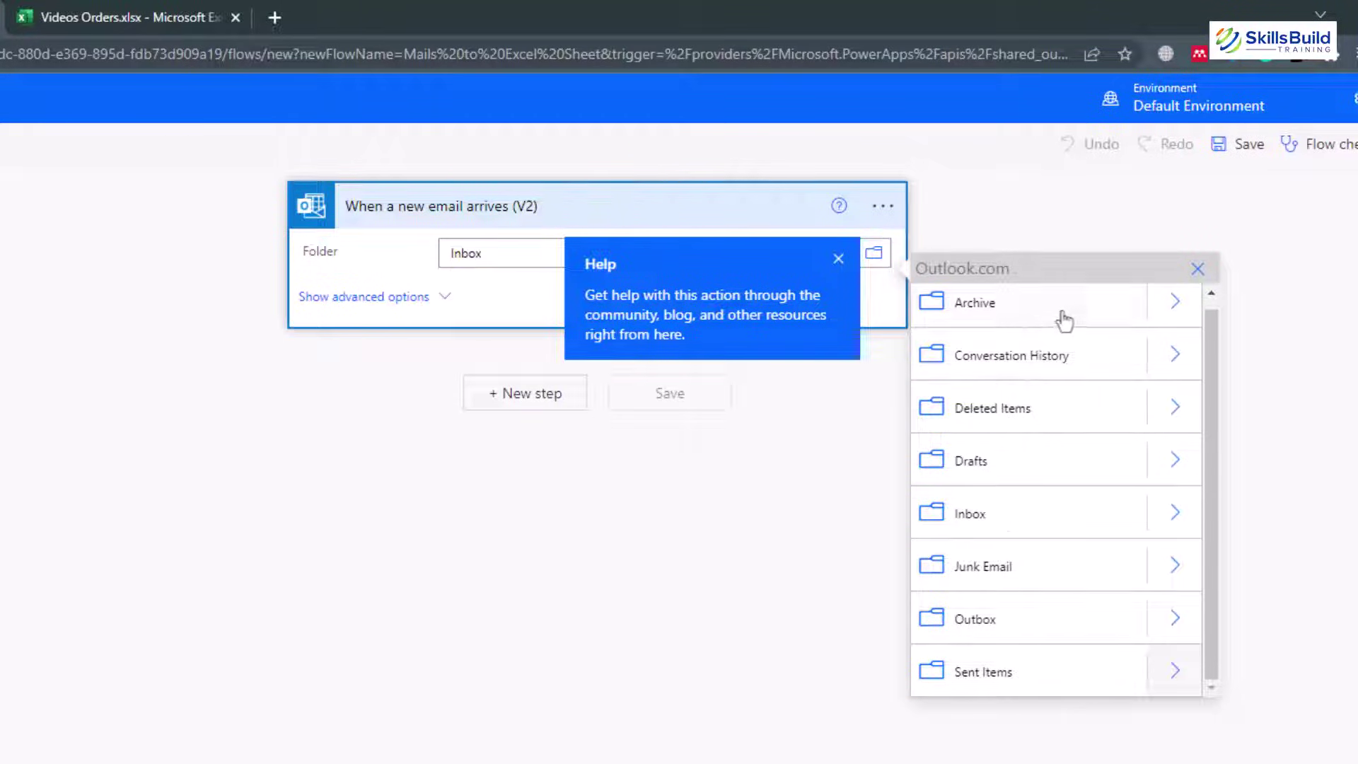
{"action": "left_click", "coordinate": [394, 246]}
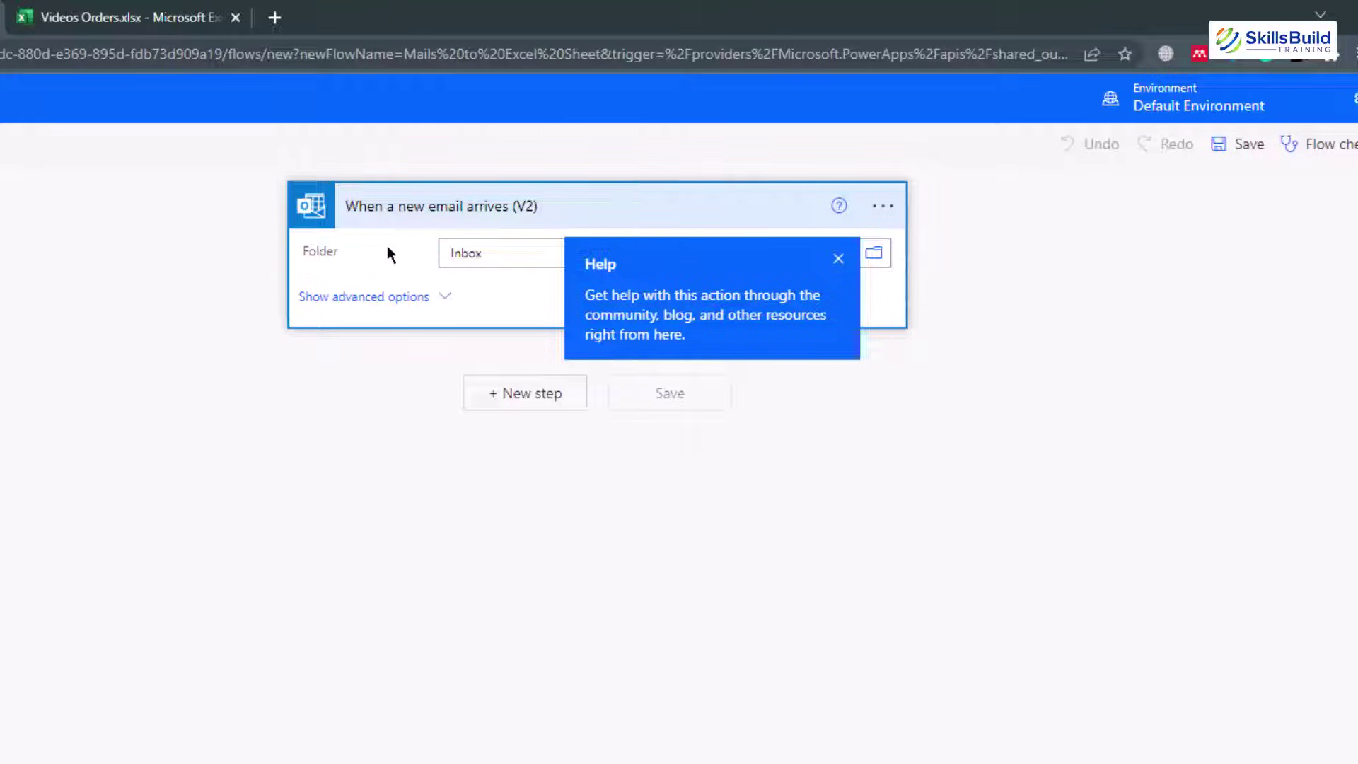
{"action": "left_click", "coordinate": [445, 300]}
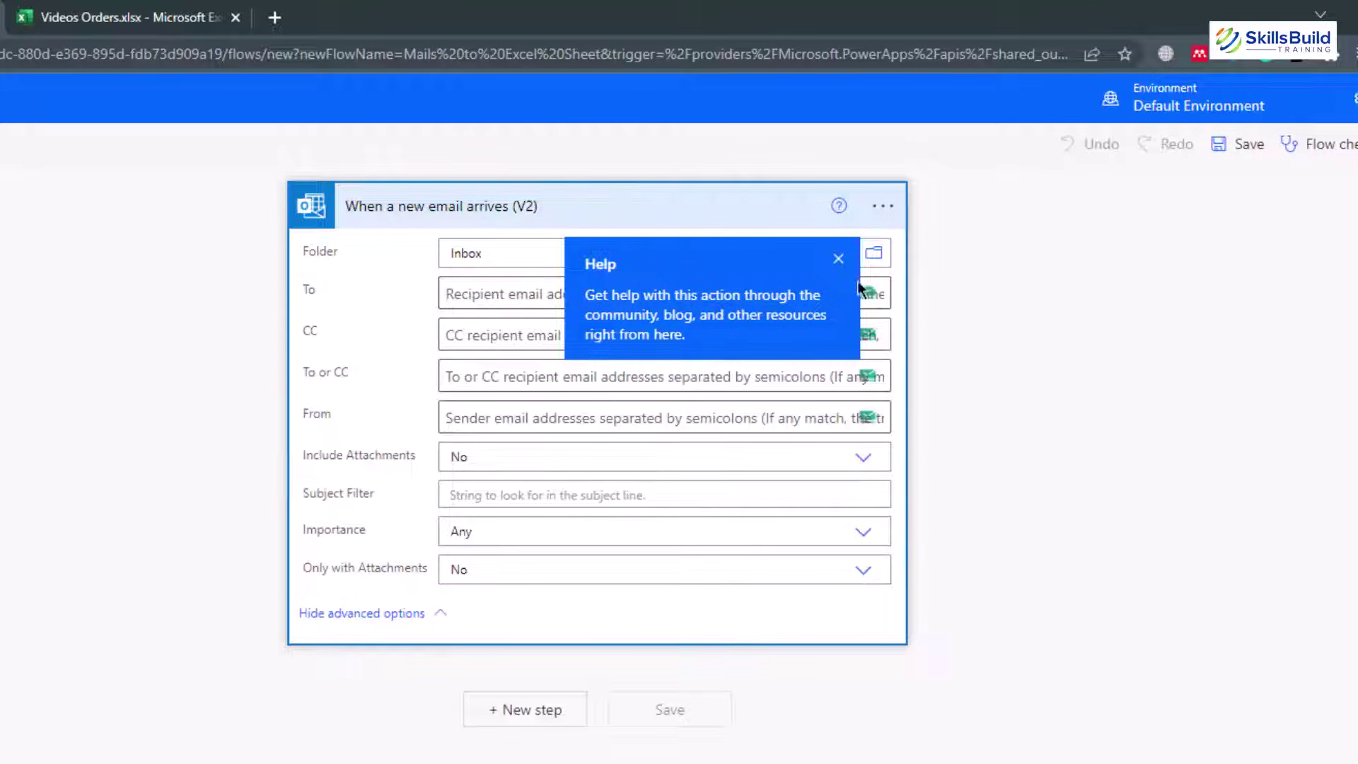
{"action": "left_click", "coordinate": [838, 259]}
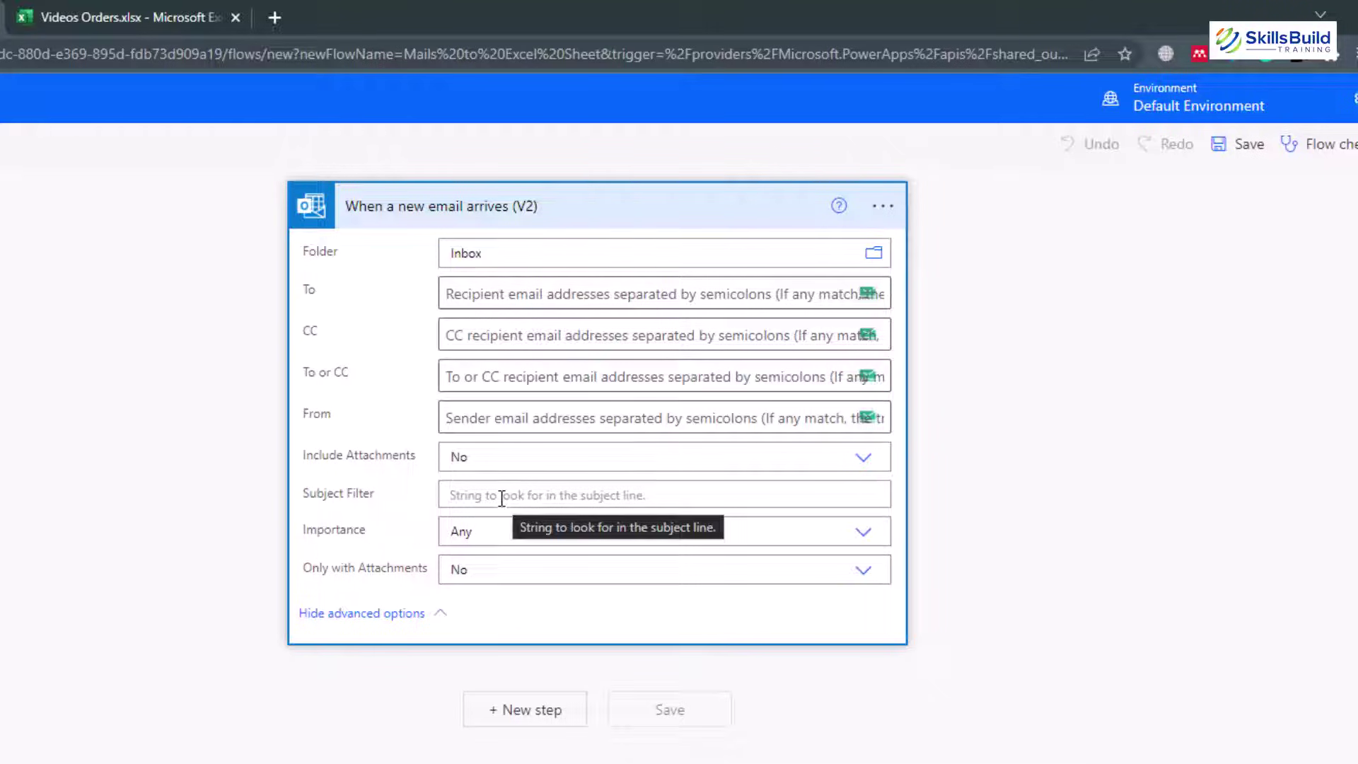
Set the trigger's Subject Filter to 'Video Order'
{"action": "left_click", "coordinate": [502, 498]}
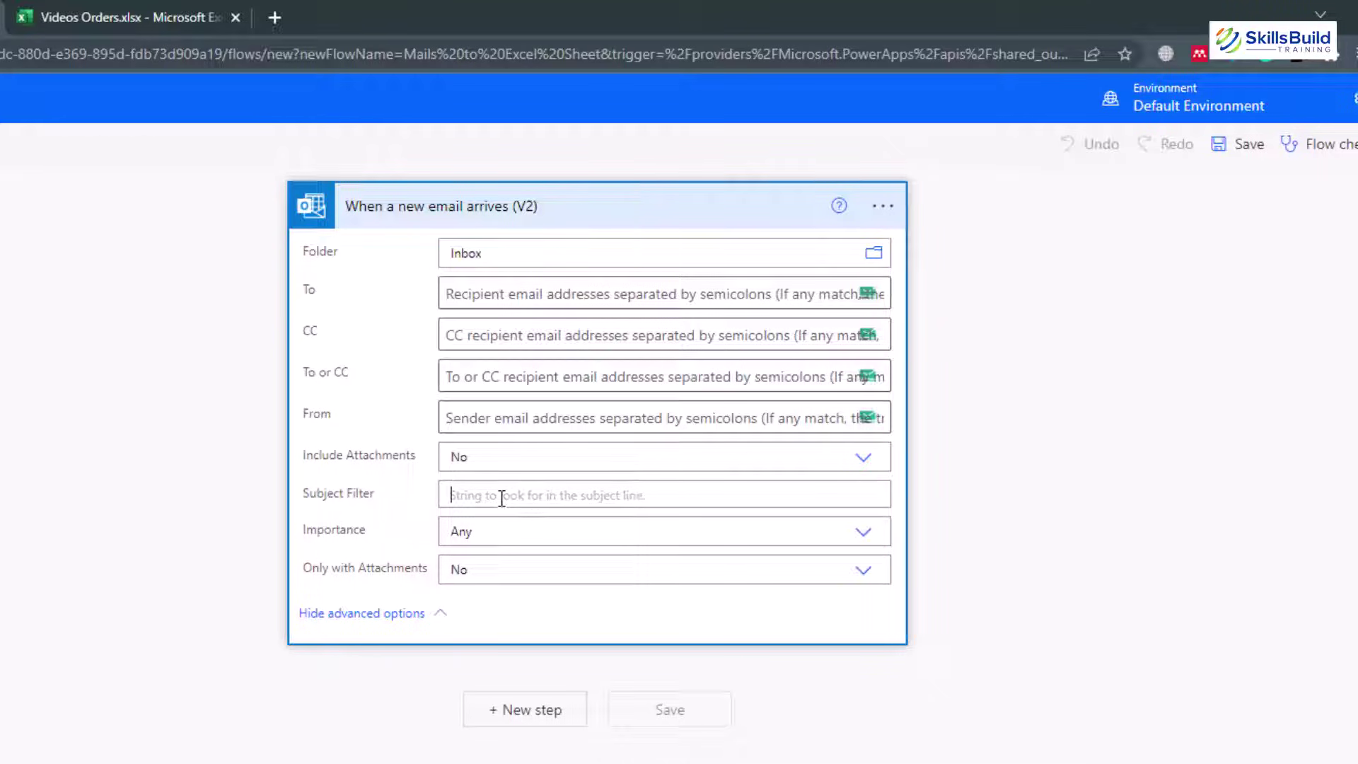
{"action": "type", "text": "Video"}
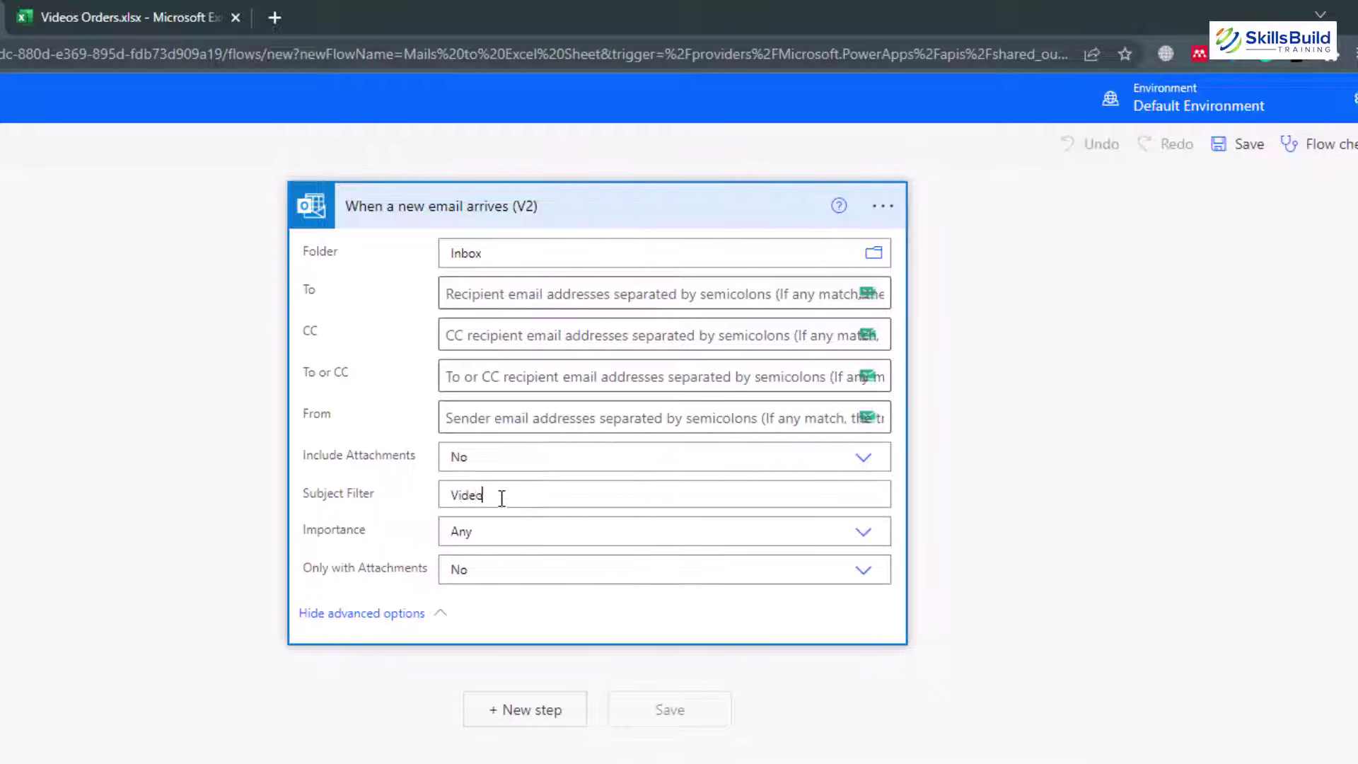
{"action": "type", "text": " Order"}
{"action": "left_click", "coordinate": [537, 711]}
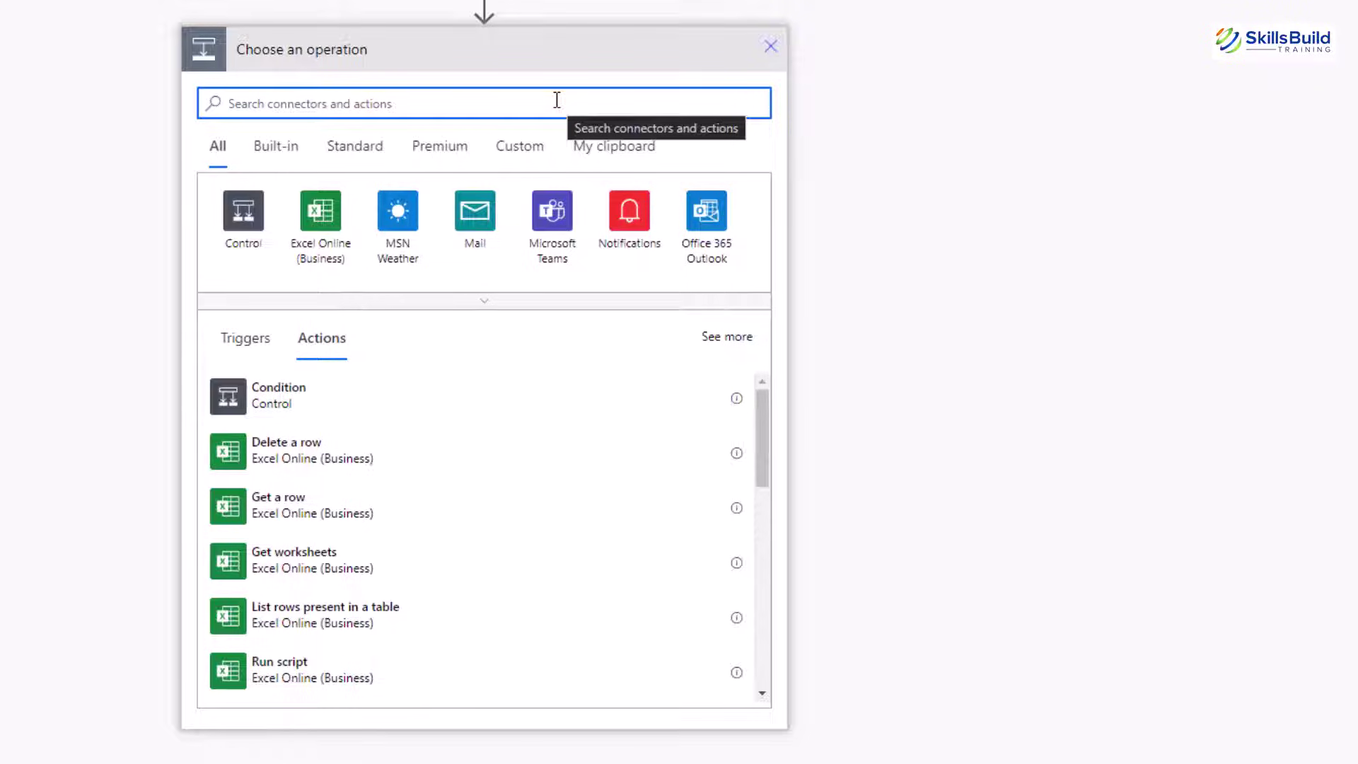
Add an Html to text action whose Content is the email's Body
{"action": "type", "text": "HTML to Text"}
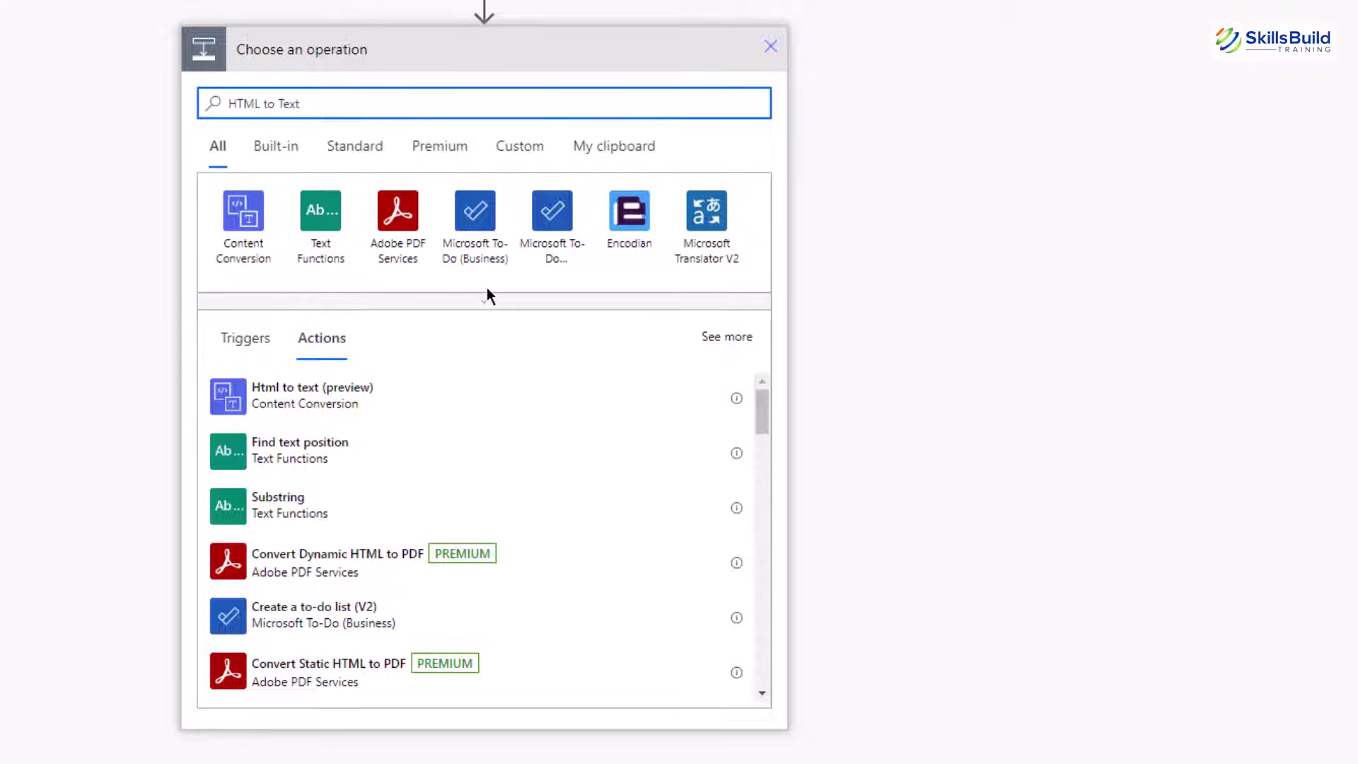
{"action": "left_click", "coordinate": [346, 408]}
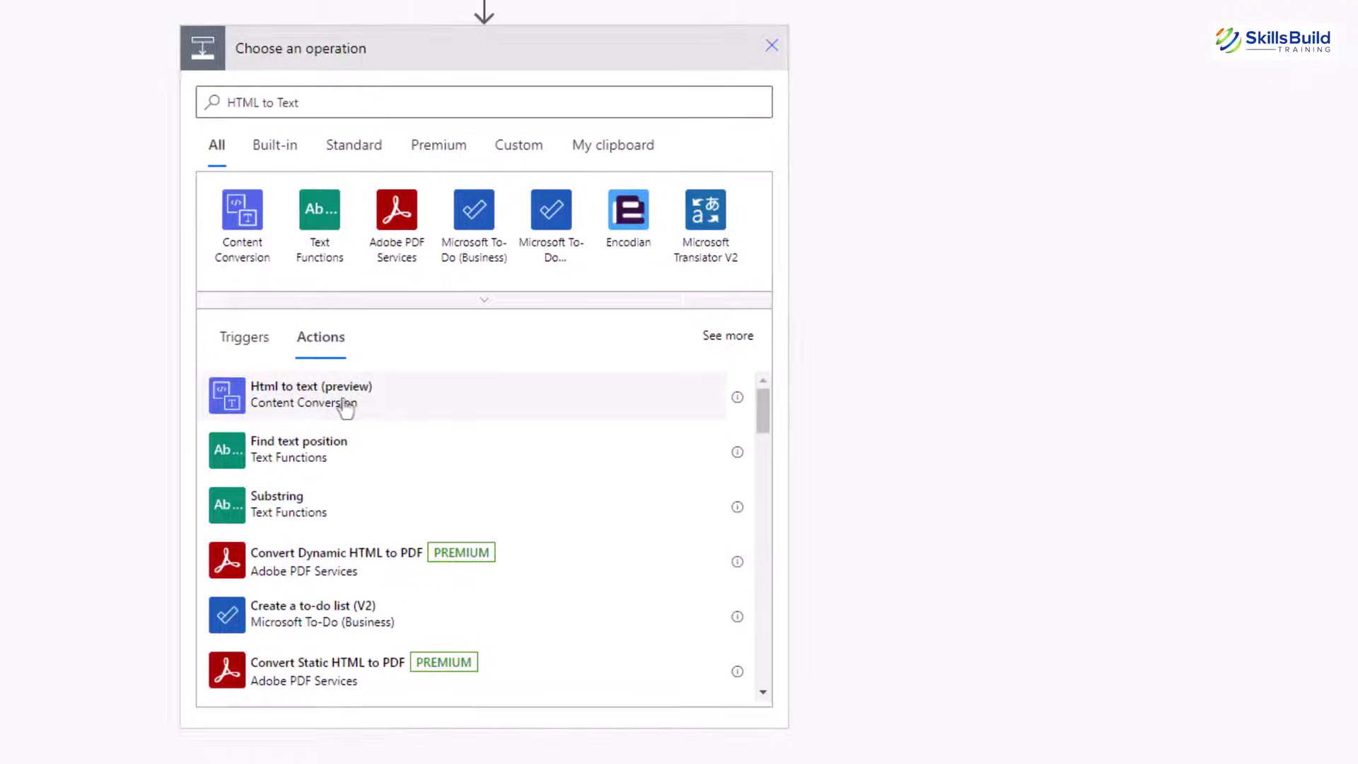
{"action": "left_click", "coordinate": [403, 129]}
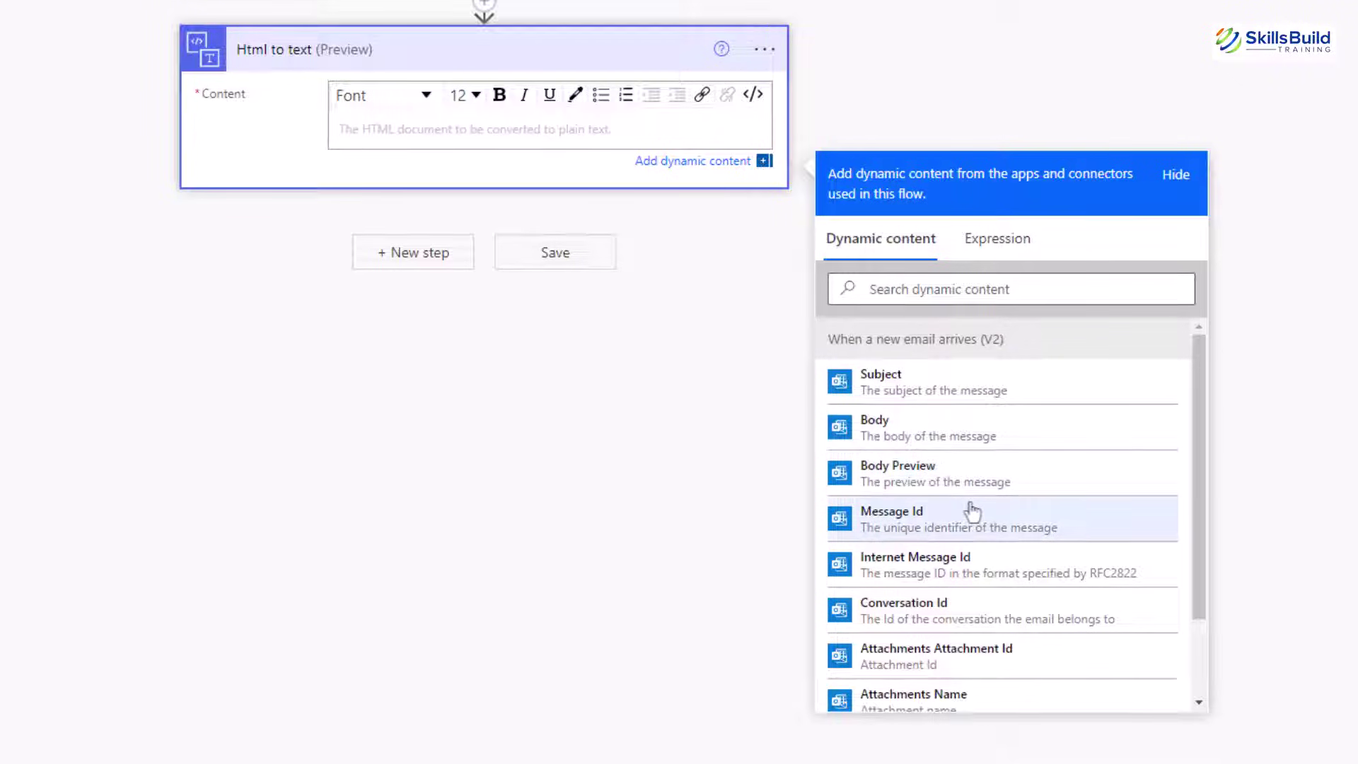
{"action": "scroll", "coordinate": [971, 511], "scroll_direction": "down", "scroll_amount": 2}
{"action": "left_click", "coordinate": [877, 332]}
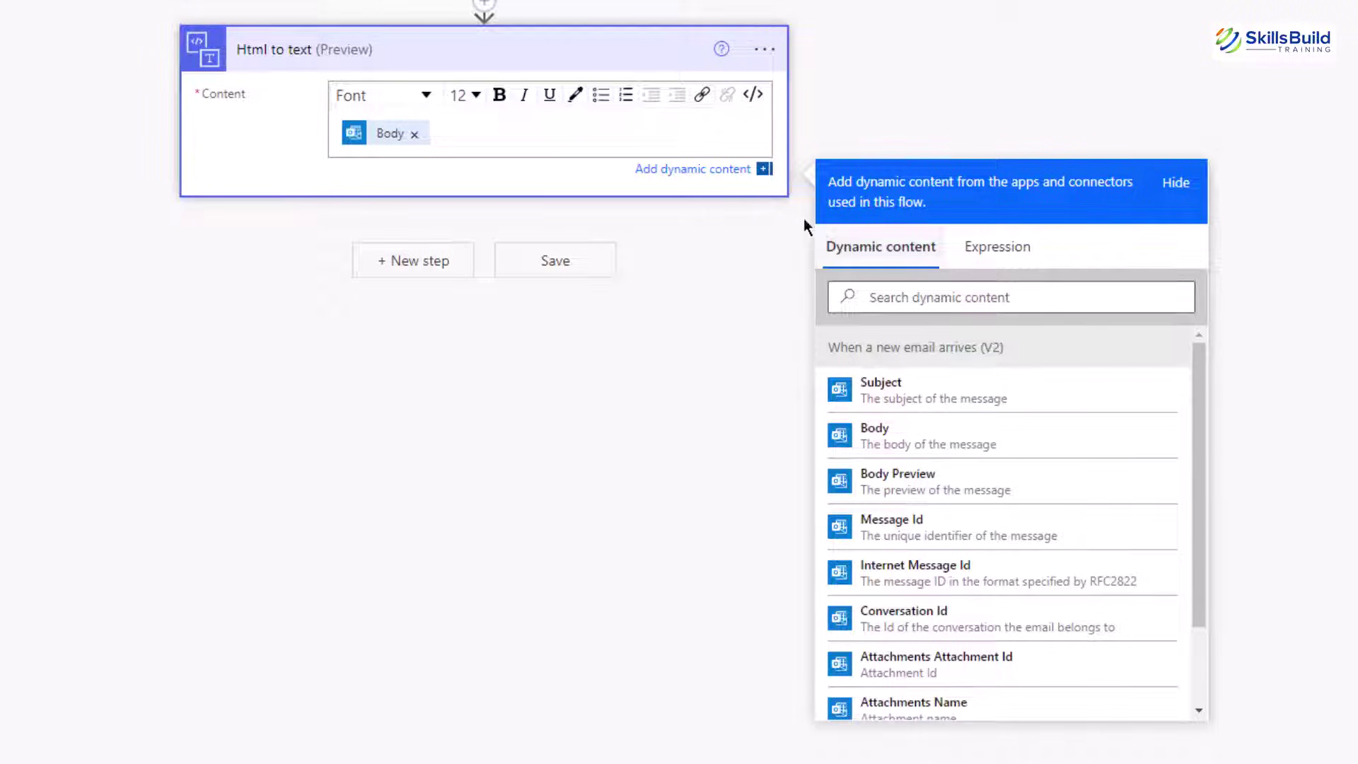
{"action": "left_click", "coordinate": [403, 266]}
Add the Excel Online (OneDrive) action 'Add a row into a table' as the next step
{"action": "left_click", "coordinate": [417, 266]}
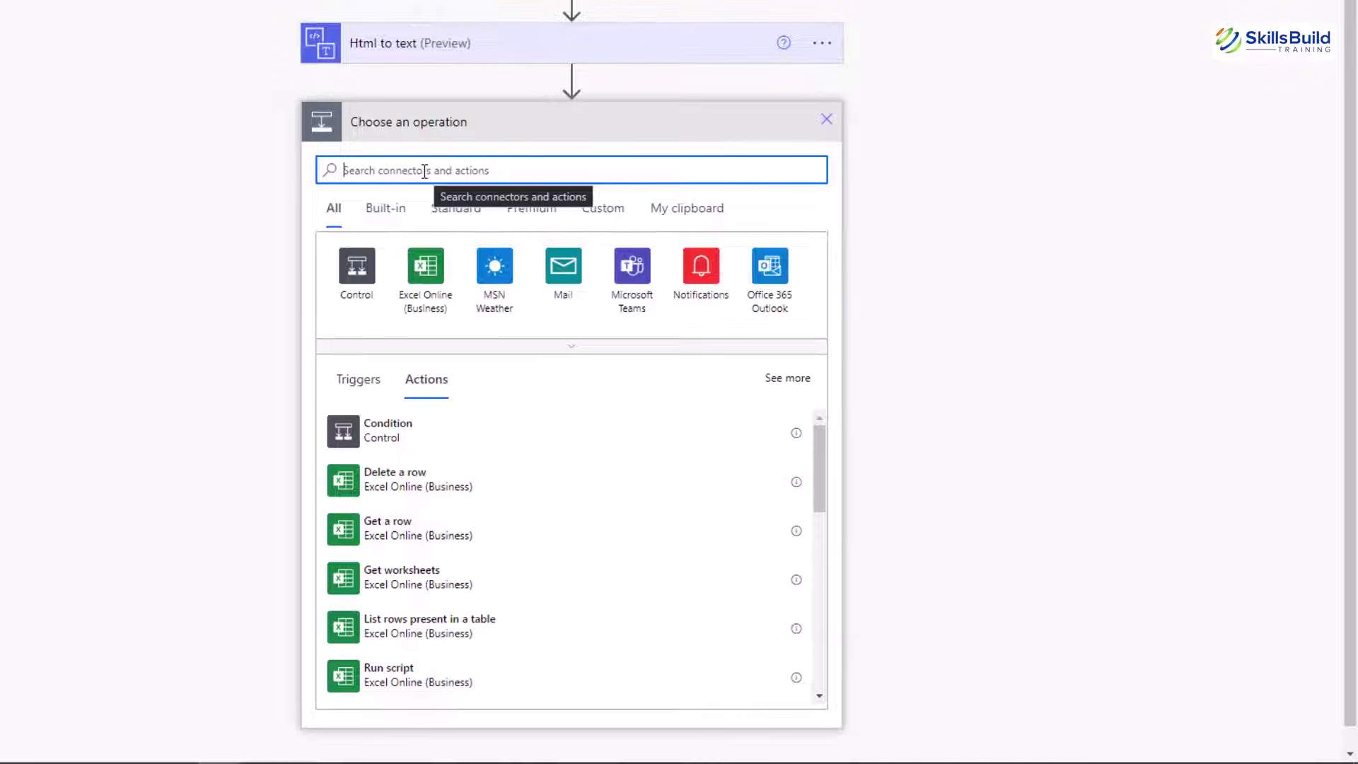
{"action": "type", "text": "Excel"}
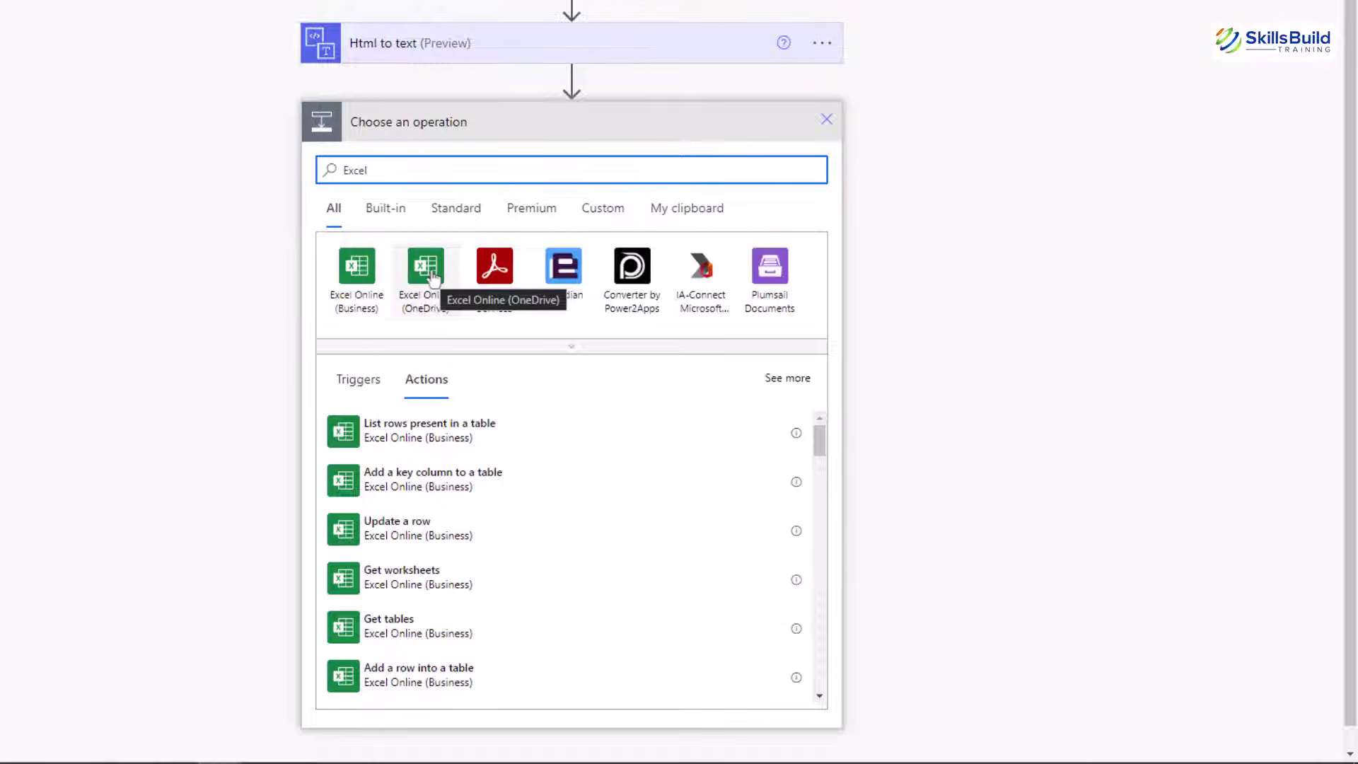
{"action": "left_click", "coordinate": [426, 267]}
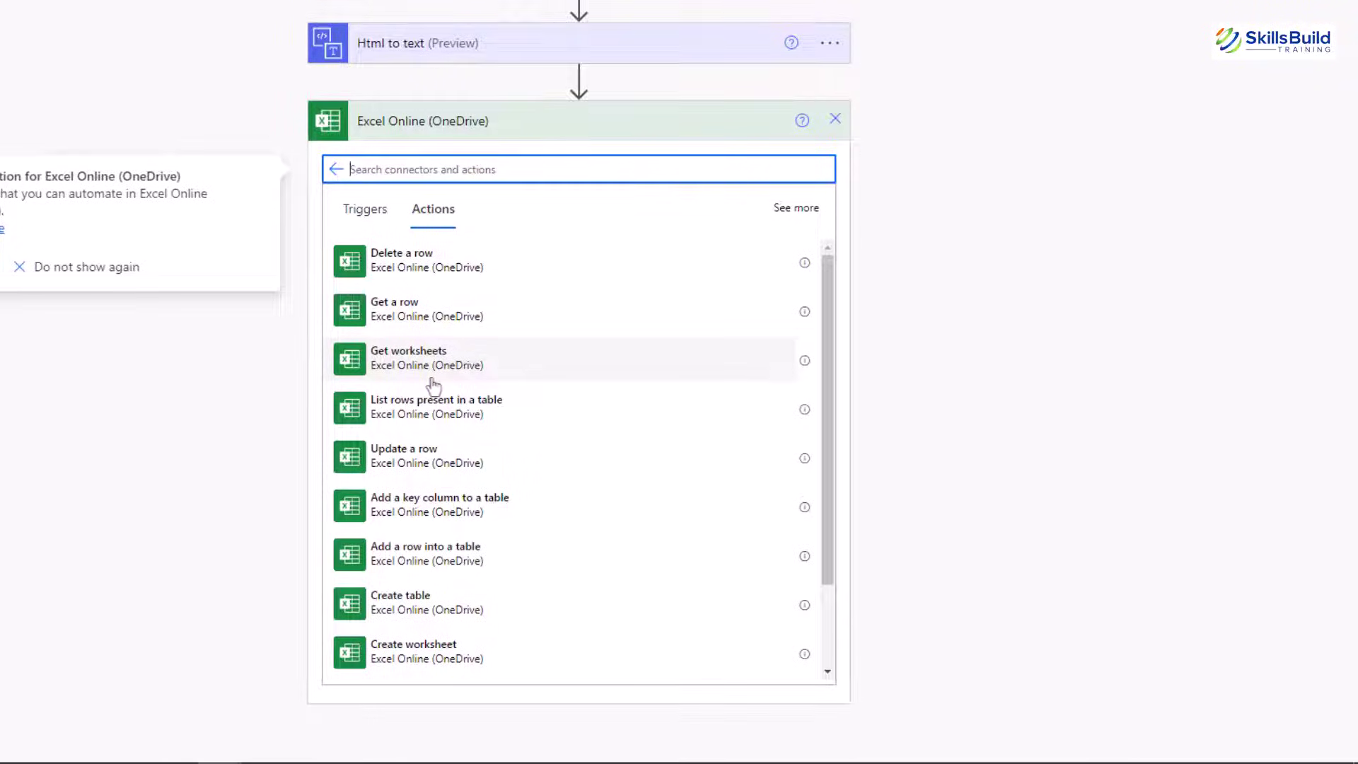
{"action": "scroll", "coordinate": [433, 386], "scroll_direction": "down", "scroll_amount": 2}
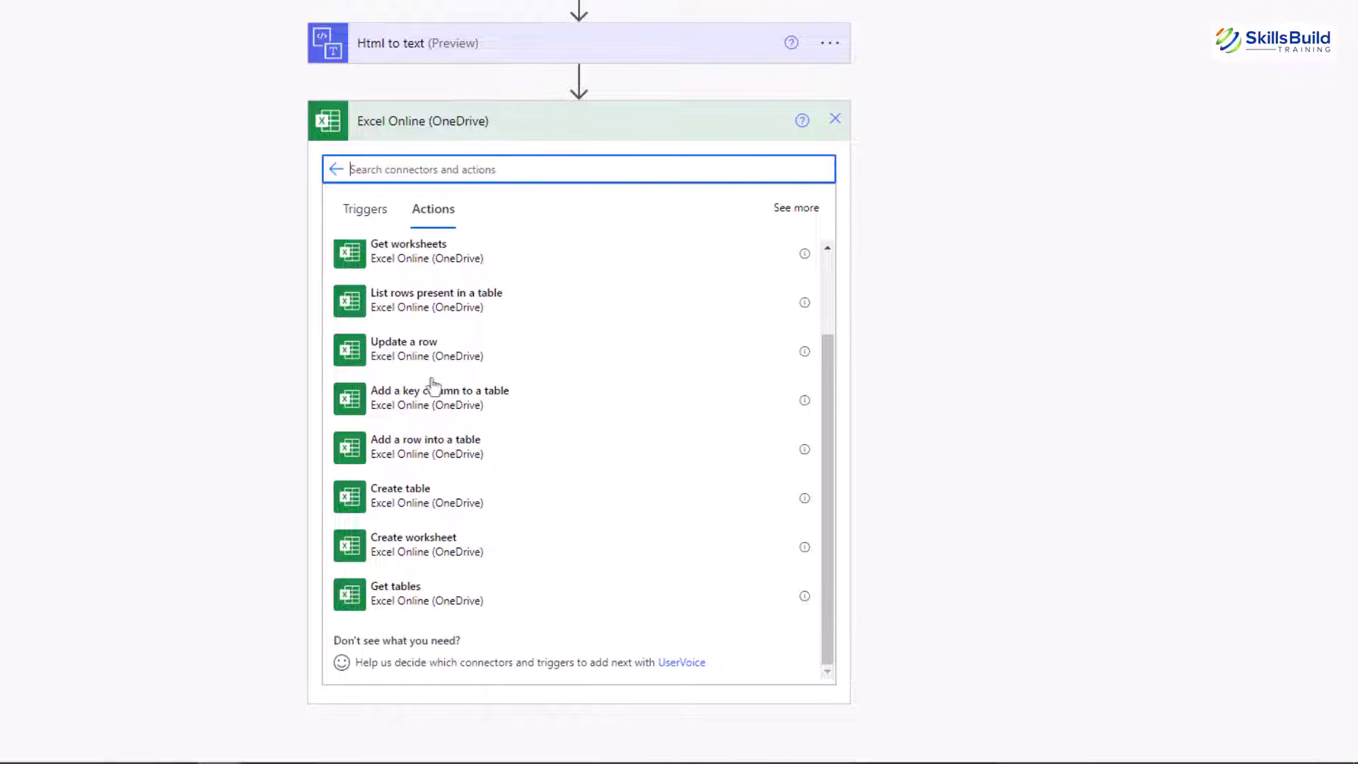
{"action": "left_click", "coordinate": [456, 457]}
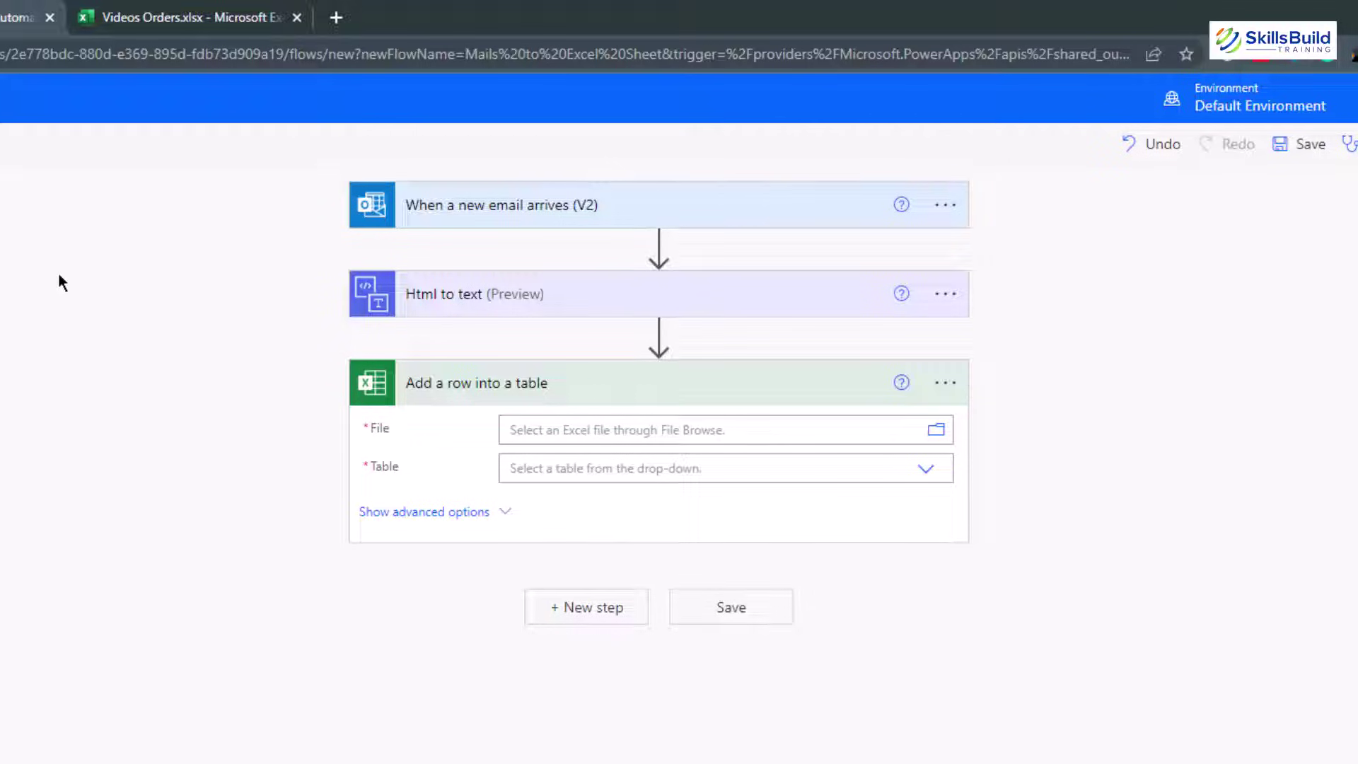
Point the add-row step at file /Videos Orders.xlsx and table Table1
{"action": "left_click", "coordinate": [936, 431]}
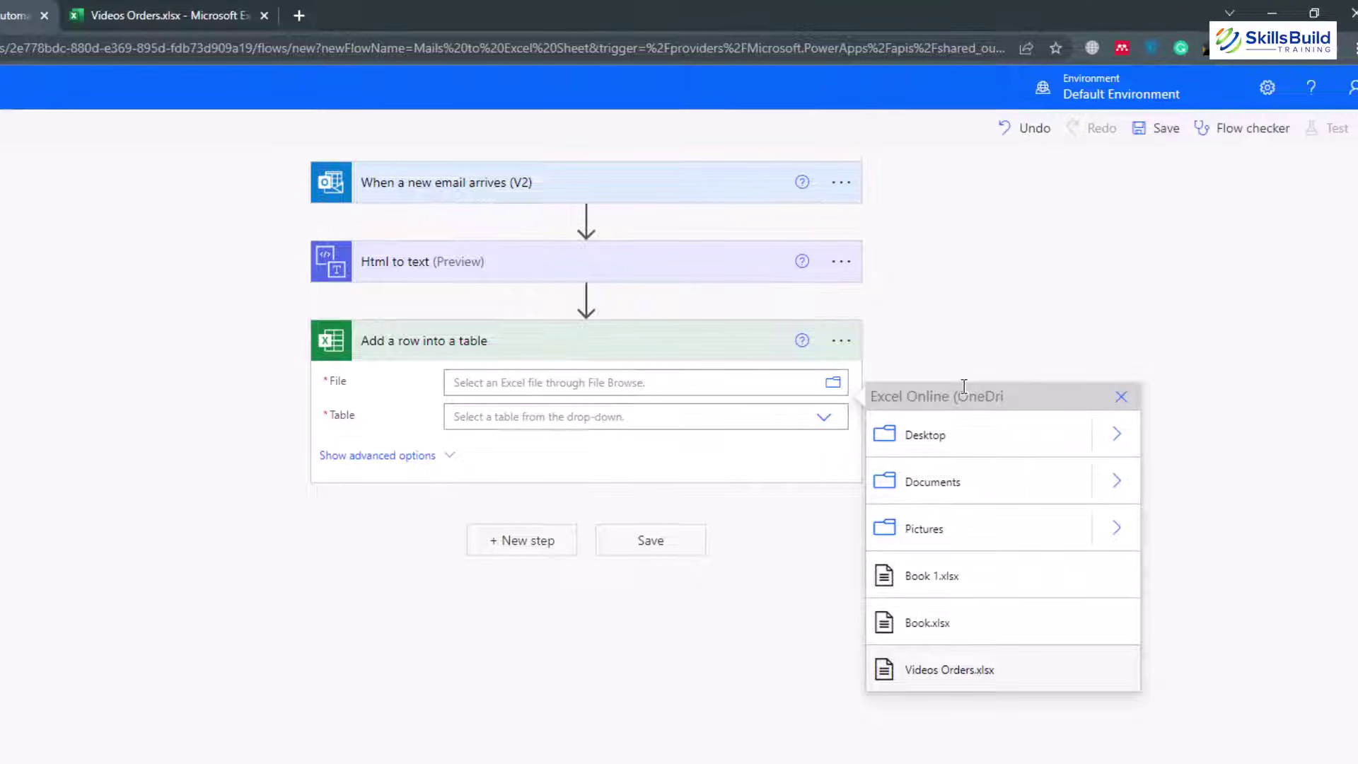
{"action": "left_click", "coordinate": [950, 672]}
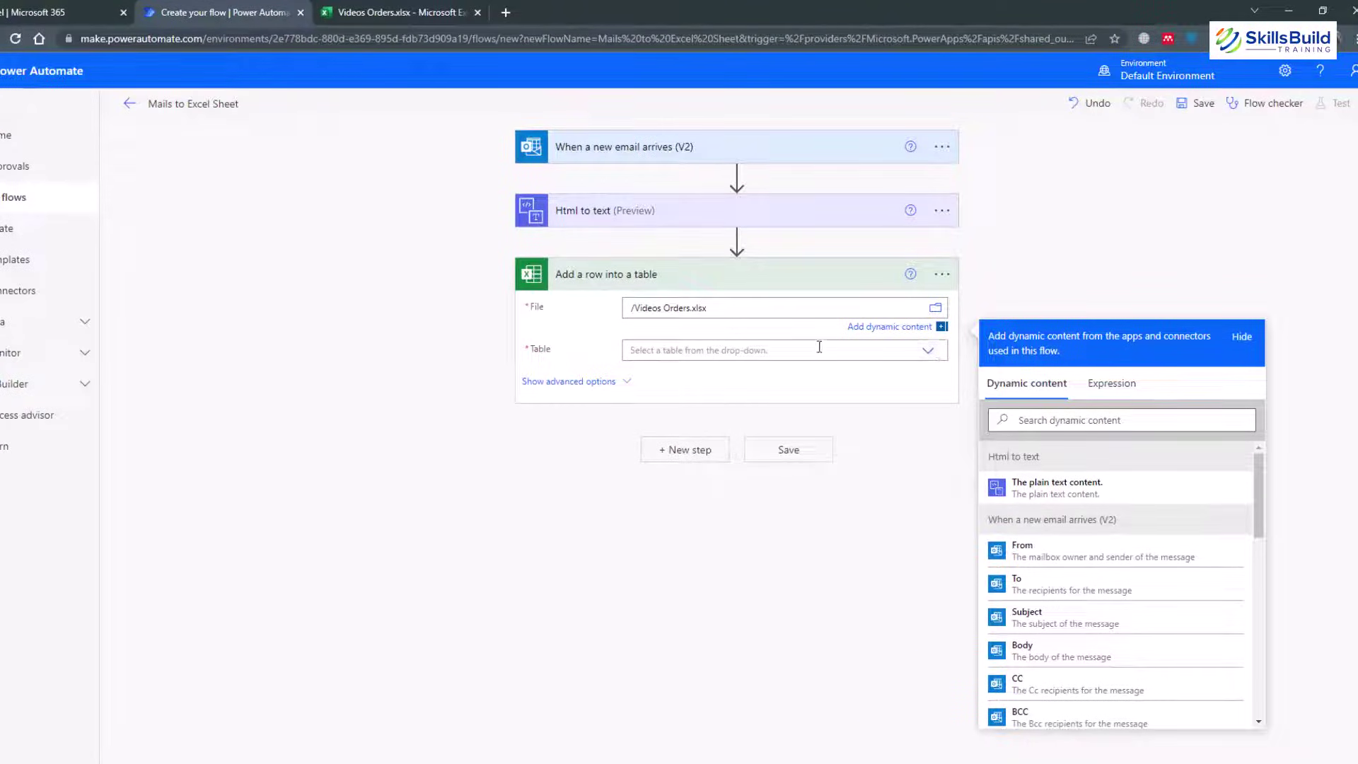
{"action": "left_click", "coordinate": [926, 352]}
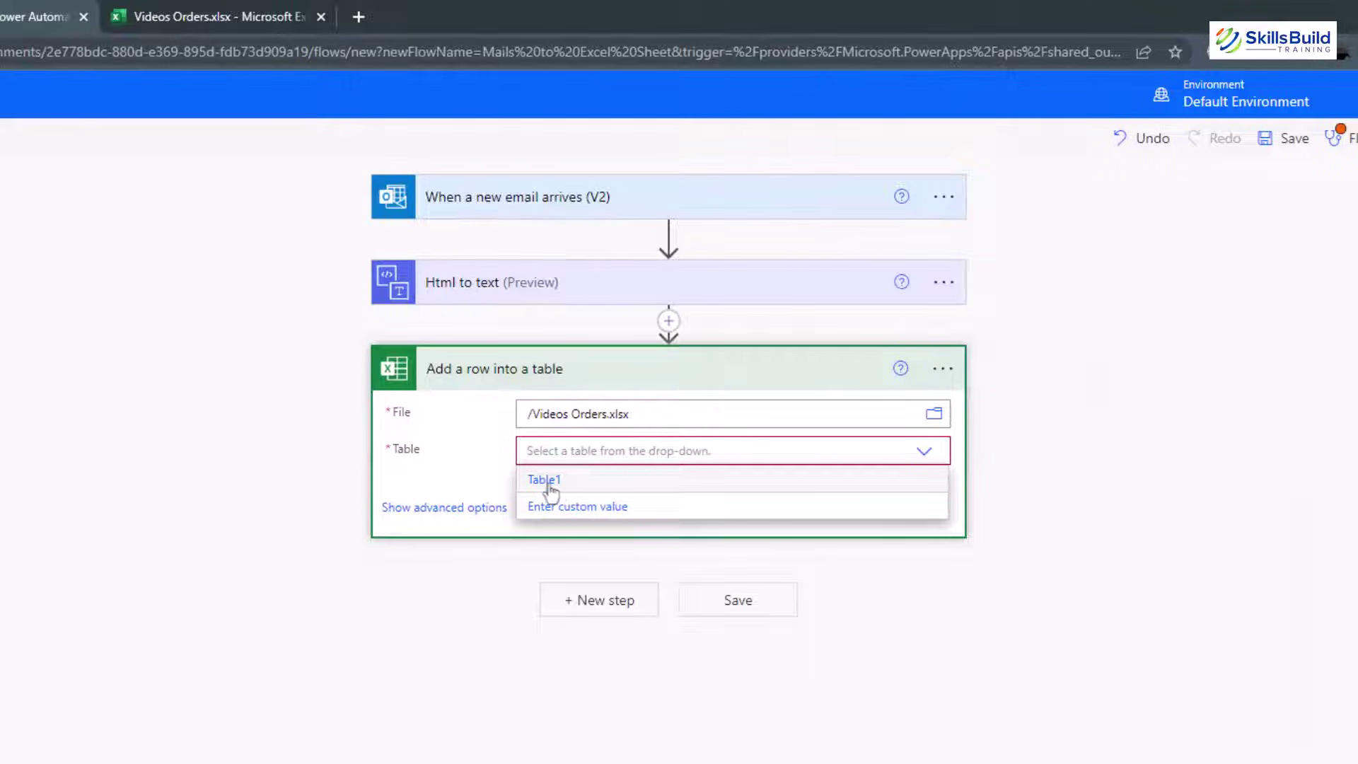
{"action": "left_click", "coordinate": [546, 481]}
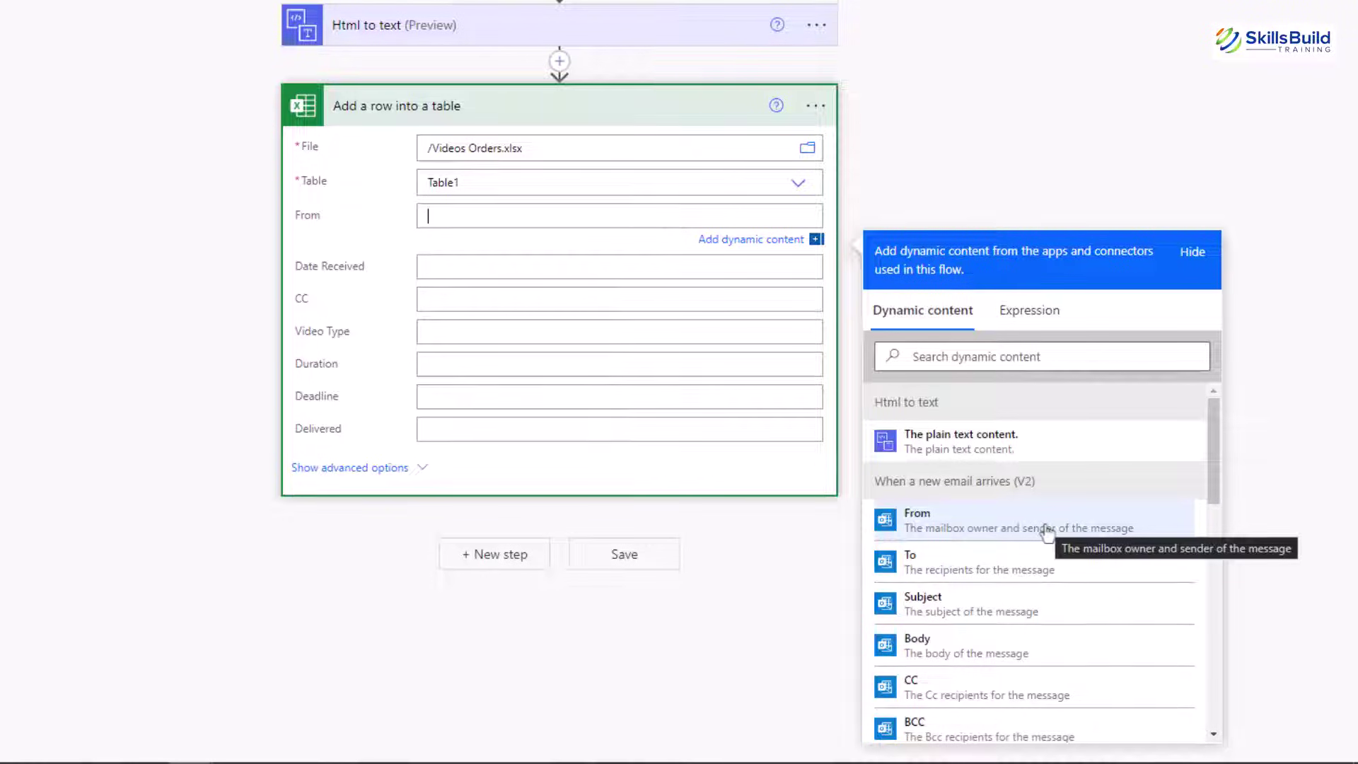
Map the email's From, Received Time and CC tokens into the From, Date Received and CC columns
{"action": "left_click", "coordinate": [1047, 527]}
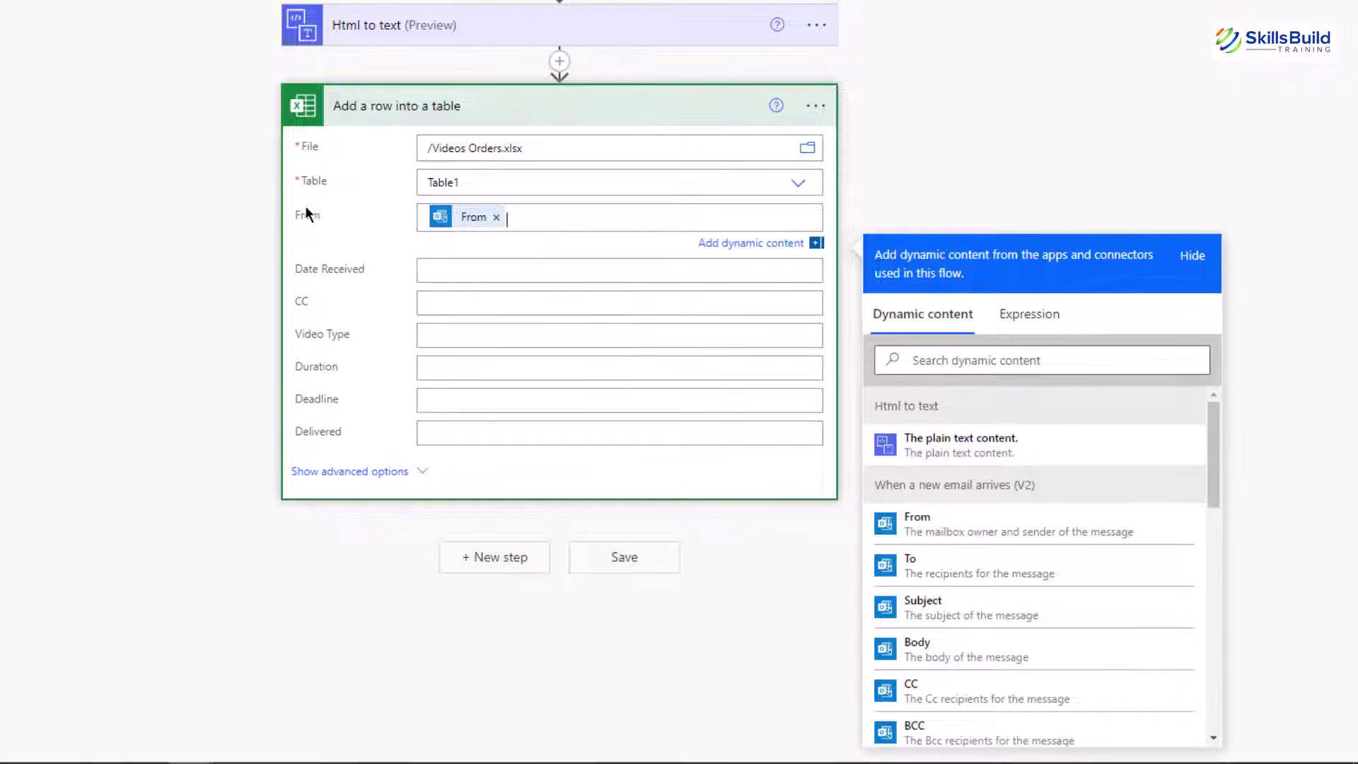
{"action": "left_click", "coordinate": [485, 269]}
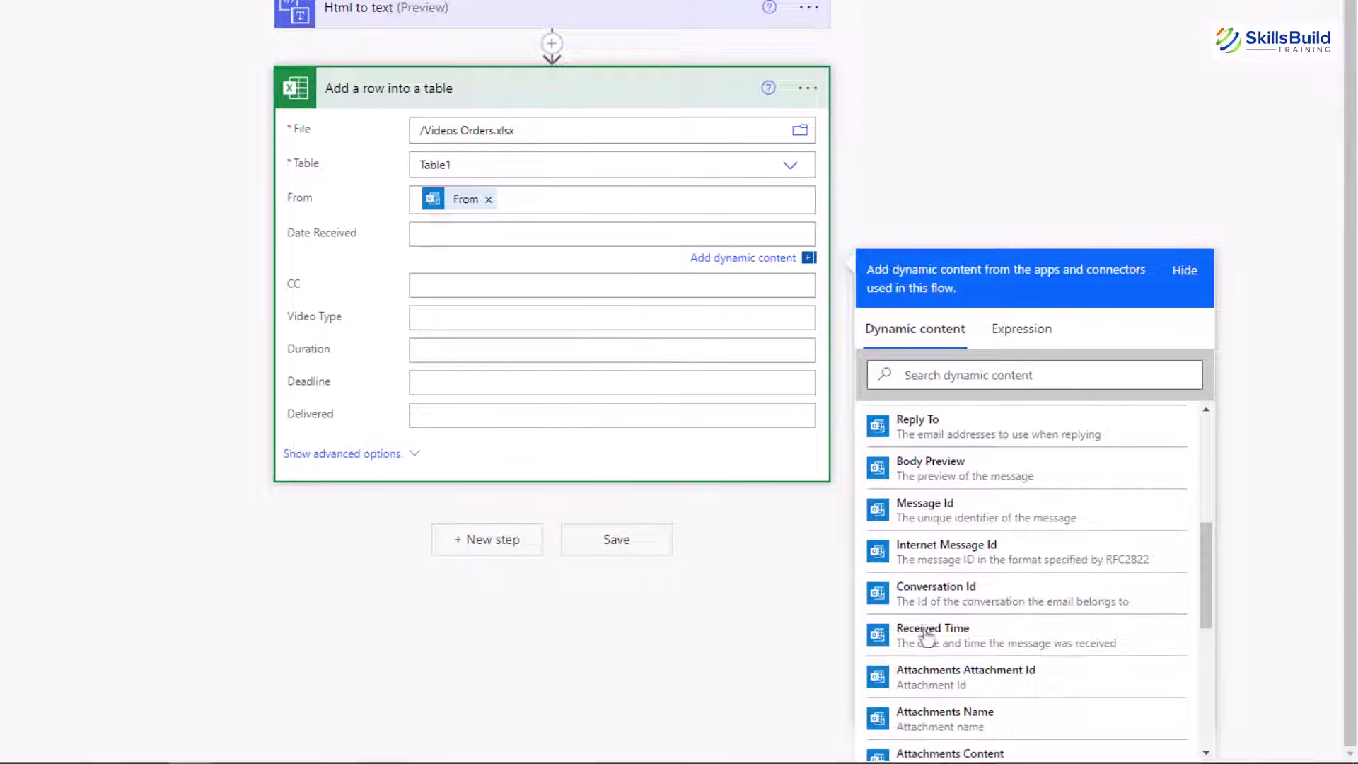
{"action": "left_click", "coordinate": [987, 645]}
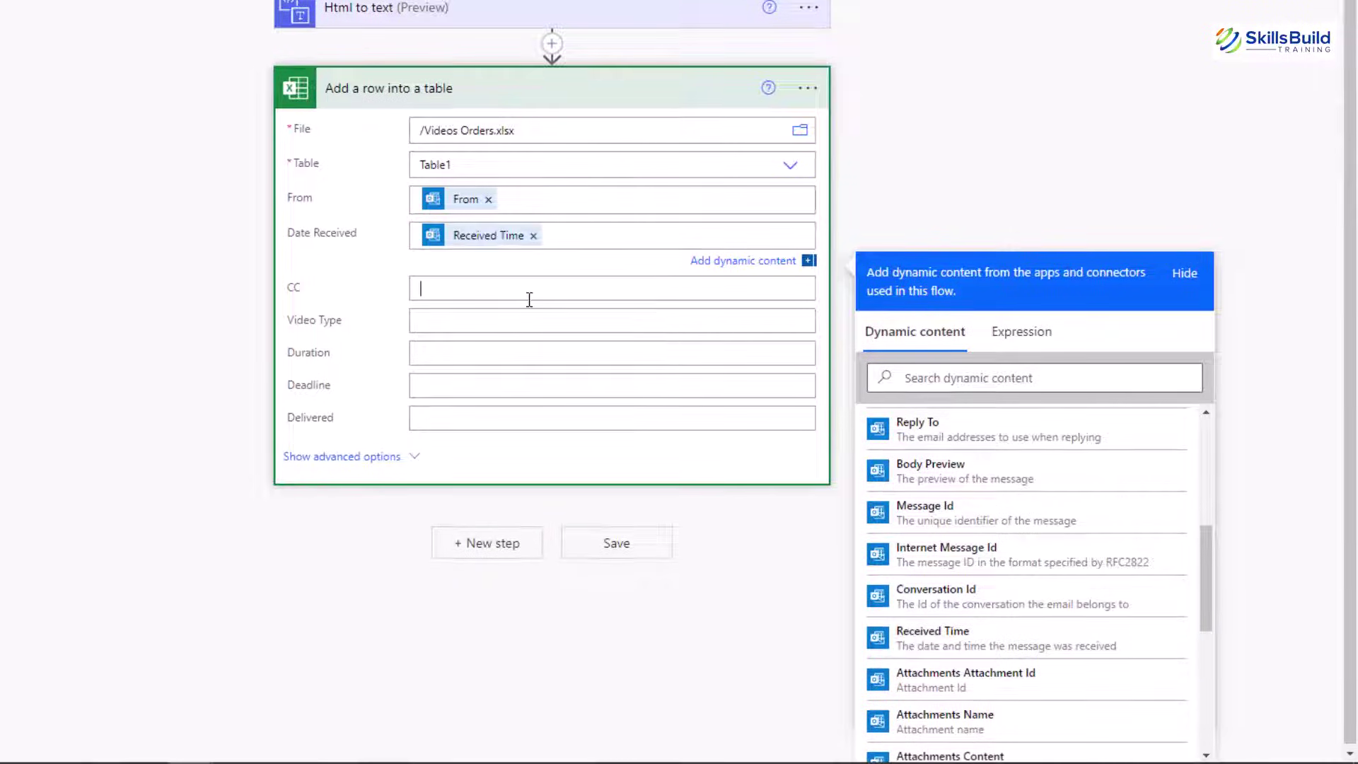
{"action": "left_click", "coordinate": [530, 291]}
{"action": "scroll", "coordinate": [968, 636], "scroll_direction": "down", "scroll_amount": 4}
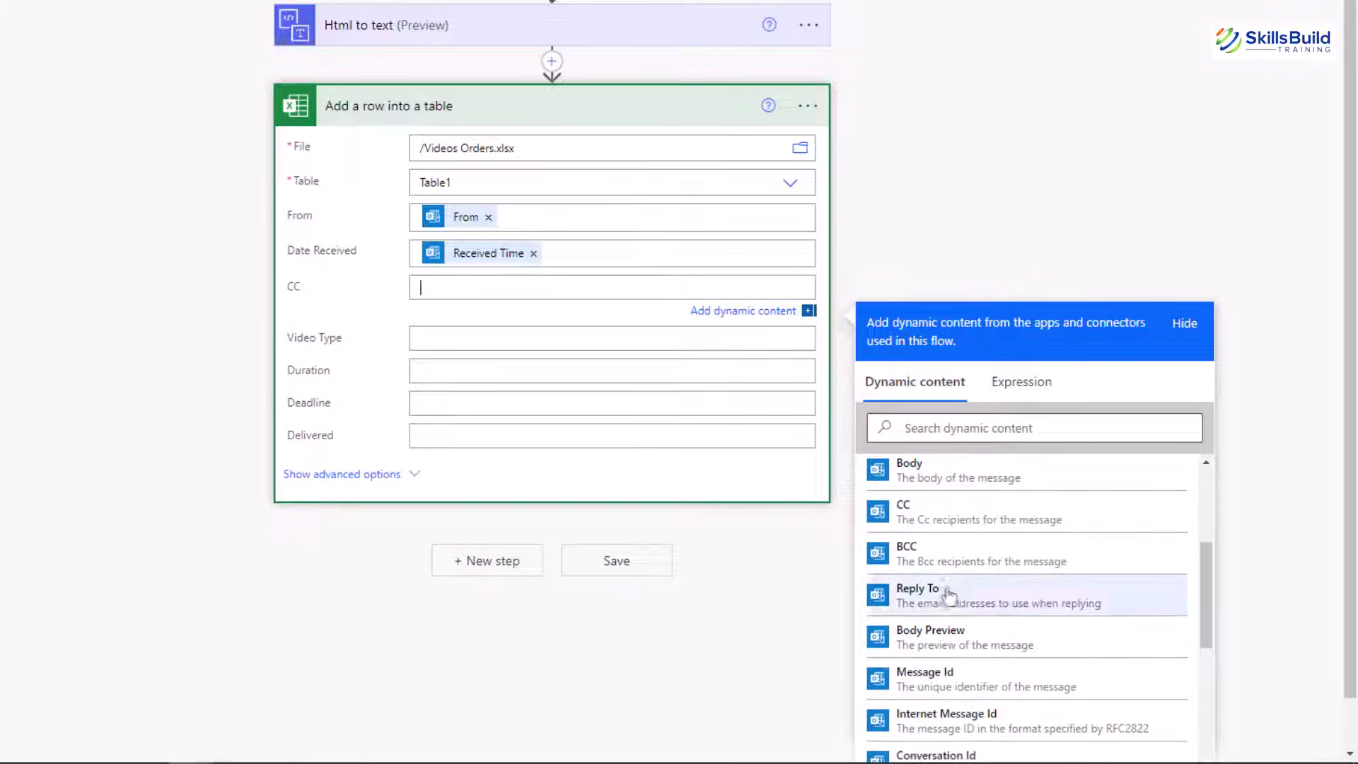
{"action": "left_click", "coordinate": [941, 515]}
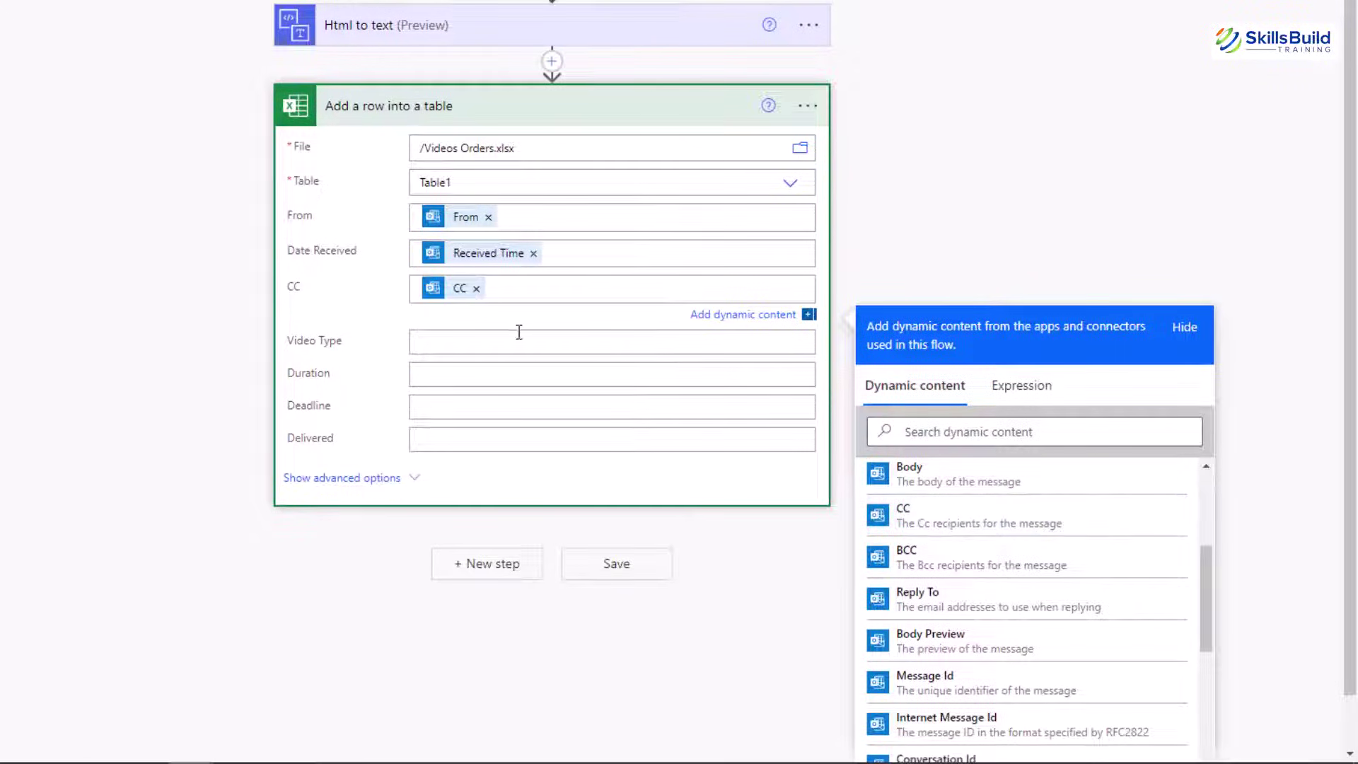
Paste the split extraction expression into the Video Type column
{"action": "left_click", "coordinate": [500, 341]}
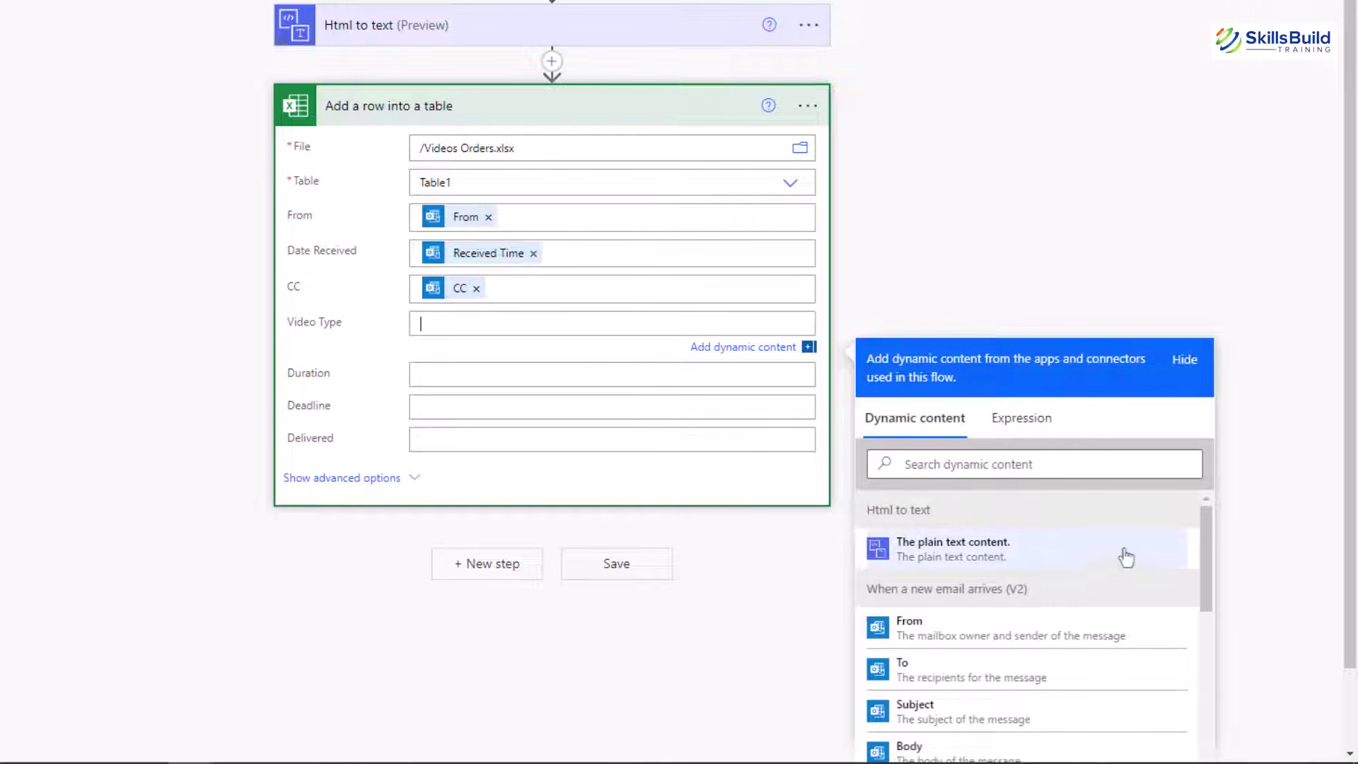
{"action": "left_click_drag", "start_coordinate": [1209, 540], "coordinate": [1207, 689]}
{"action": "scroll", "coordinate": [1285, 482], "scroll_direction": "down", "scroll_amount": 1}
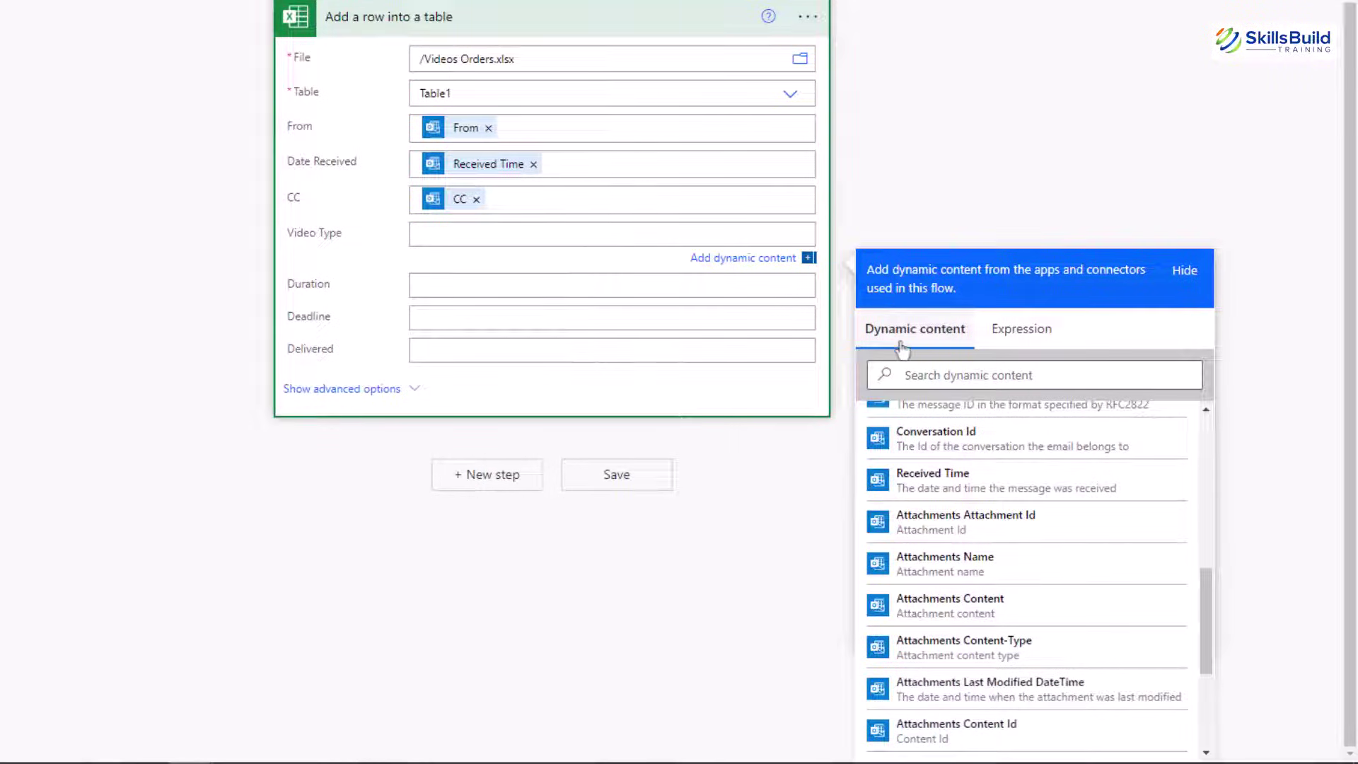
{"action": "left_click", "coordinate": [1023, 331]}
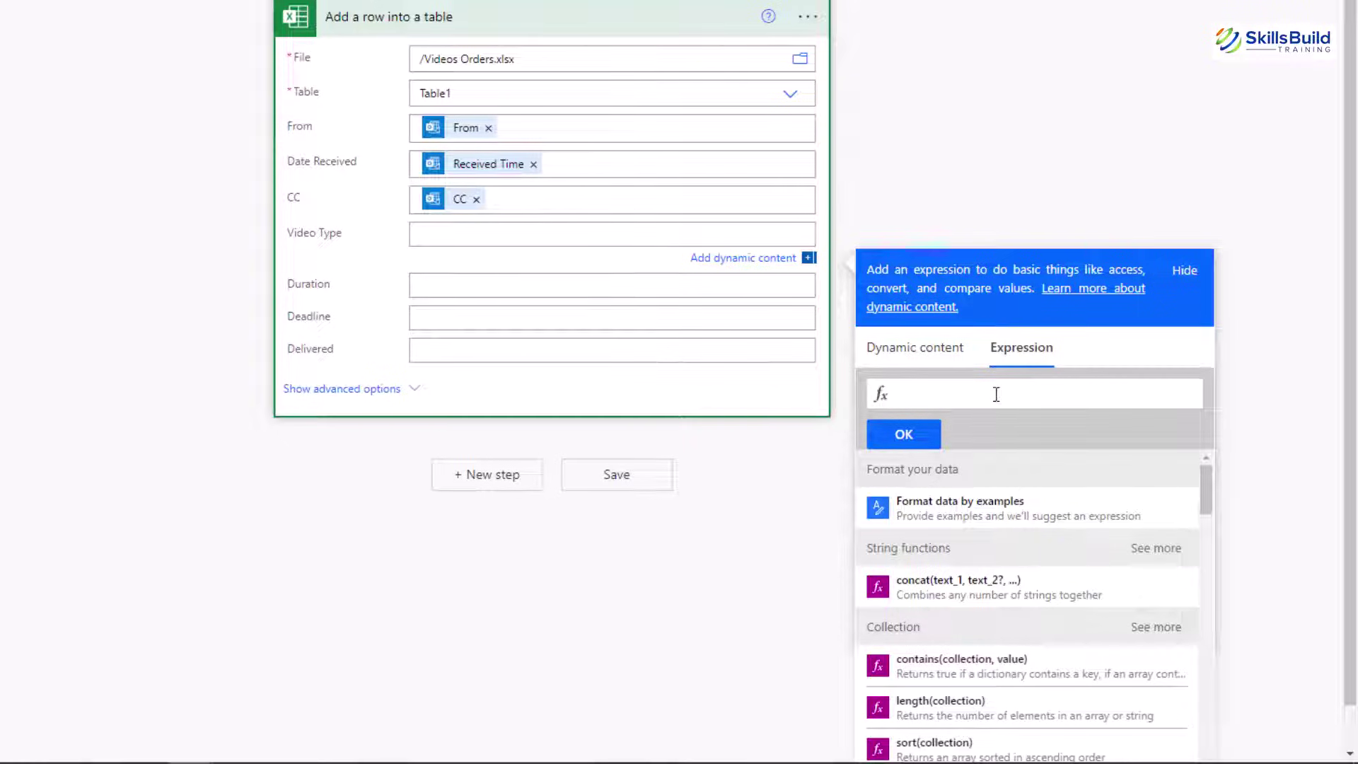
{"action": "key", "text": "ctrl+v"}
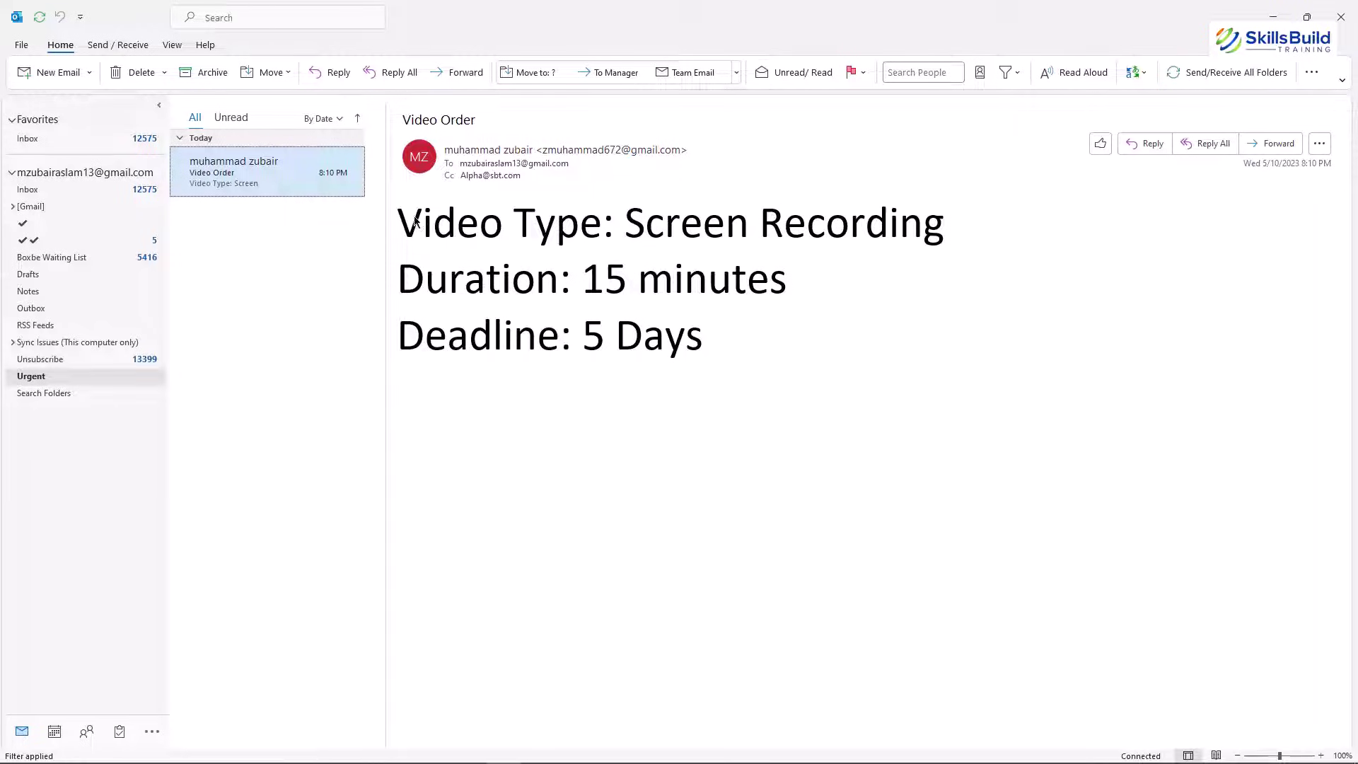
Highlight Video Type: Screen Recording, Duration: 15 minutes and Deadline: 5 Days in the order email
{"action": "left_click_drag", "start_coordinate": [601, 225], "coordinate": [433, 222]}
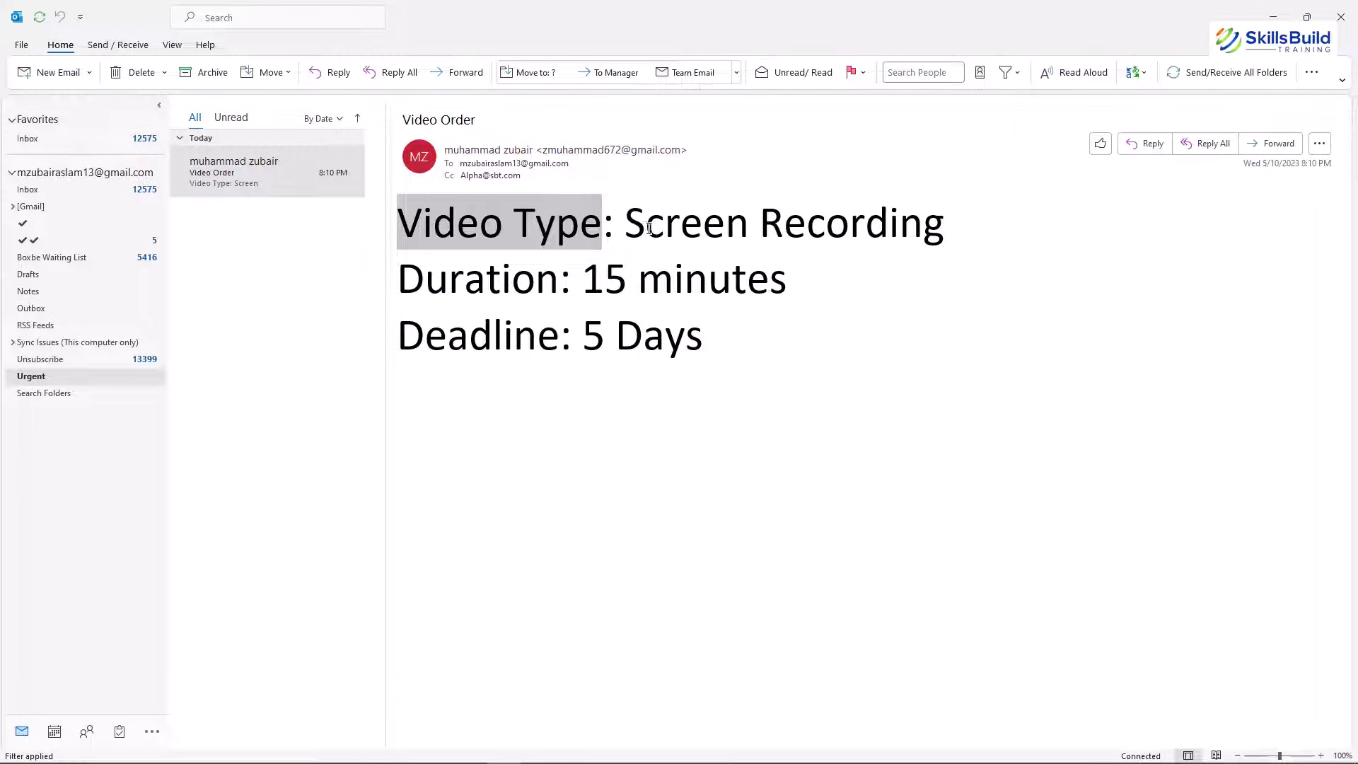
{"action": "left_click_drag", "start_coordinate": [626, 225], "coordinate": [921, 224]}
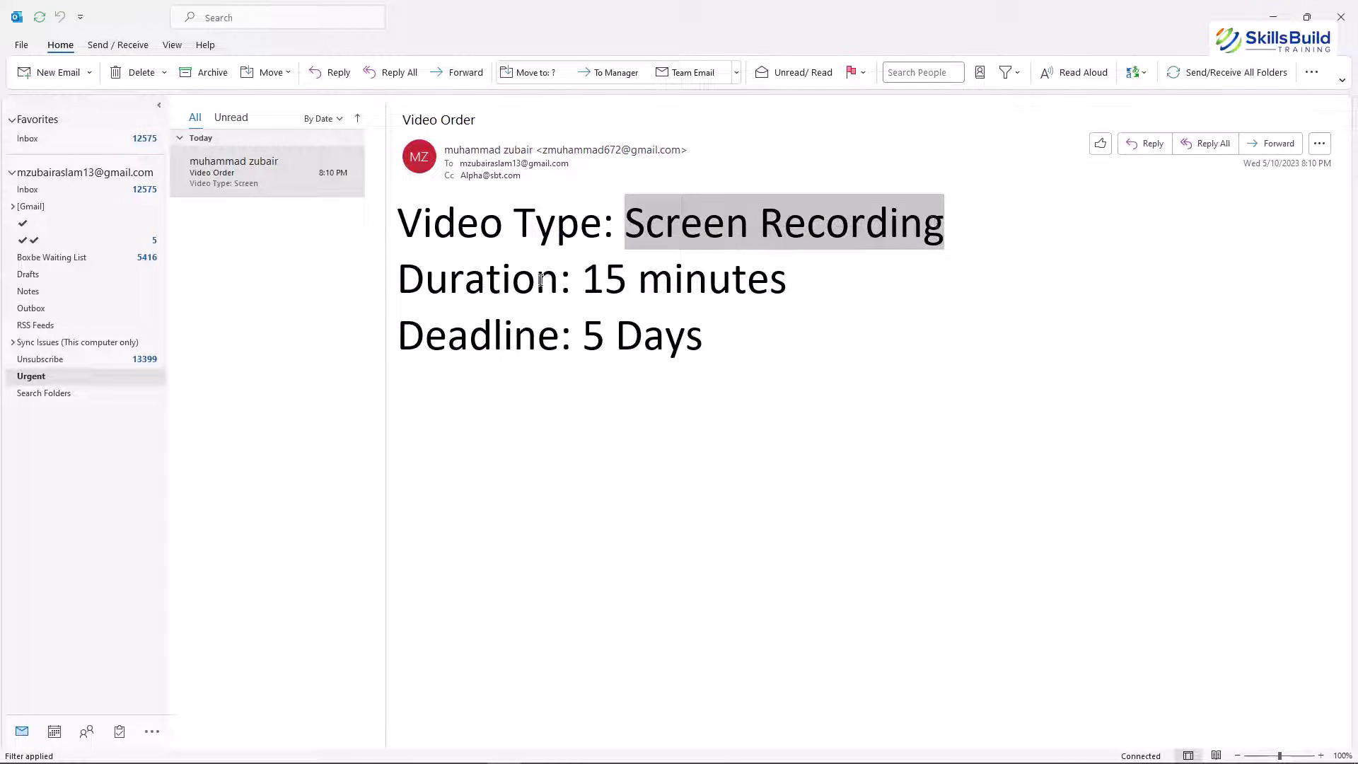
{"action": "left_click_drag", "start_coordinate": [551, 278], "coordinate": [446, 279]}
{"action": "double_click", "coordinate": [633, 279]}
{"action": "left_click", "coordinate": [641, 280]}
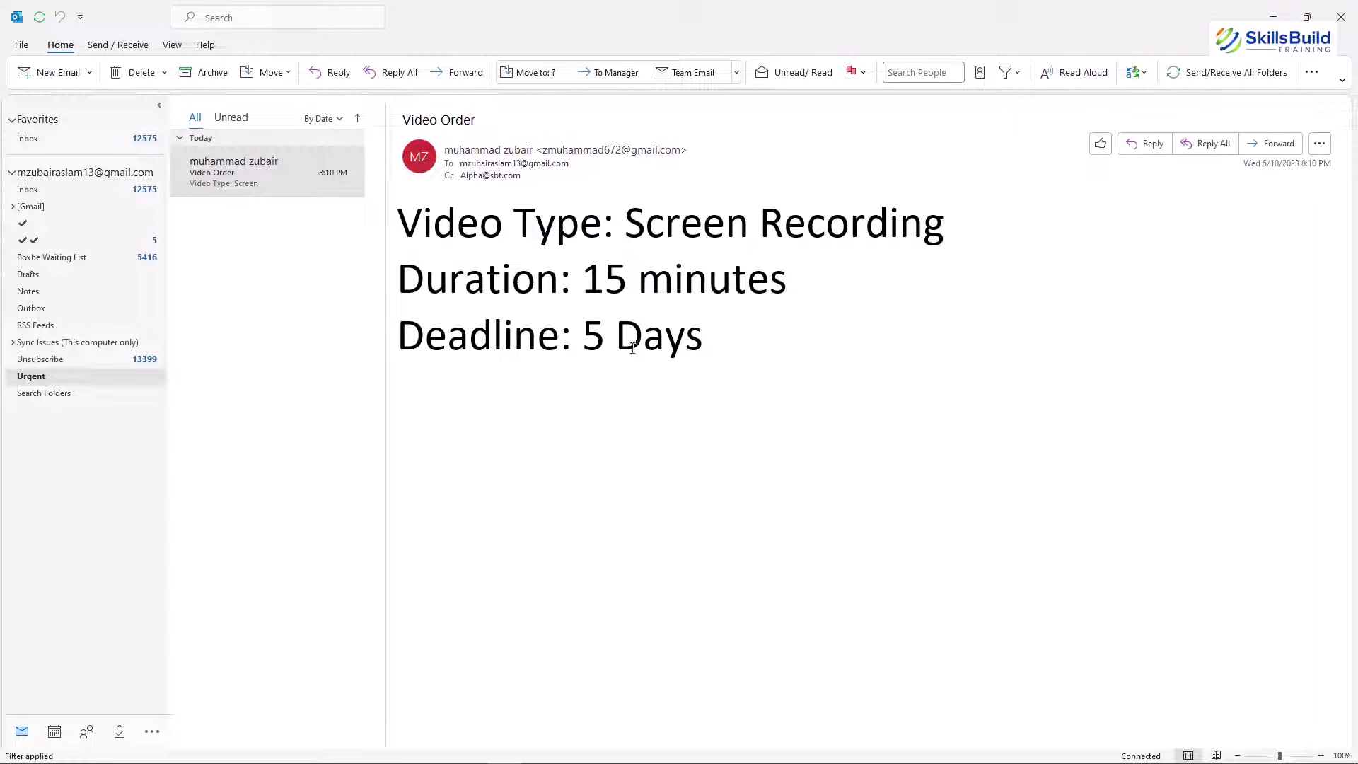
{"action": "left_click_drag", "start_coordinate": [714, 338], "coordinate": [585, 341]}
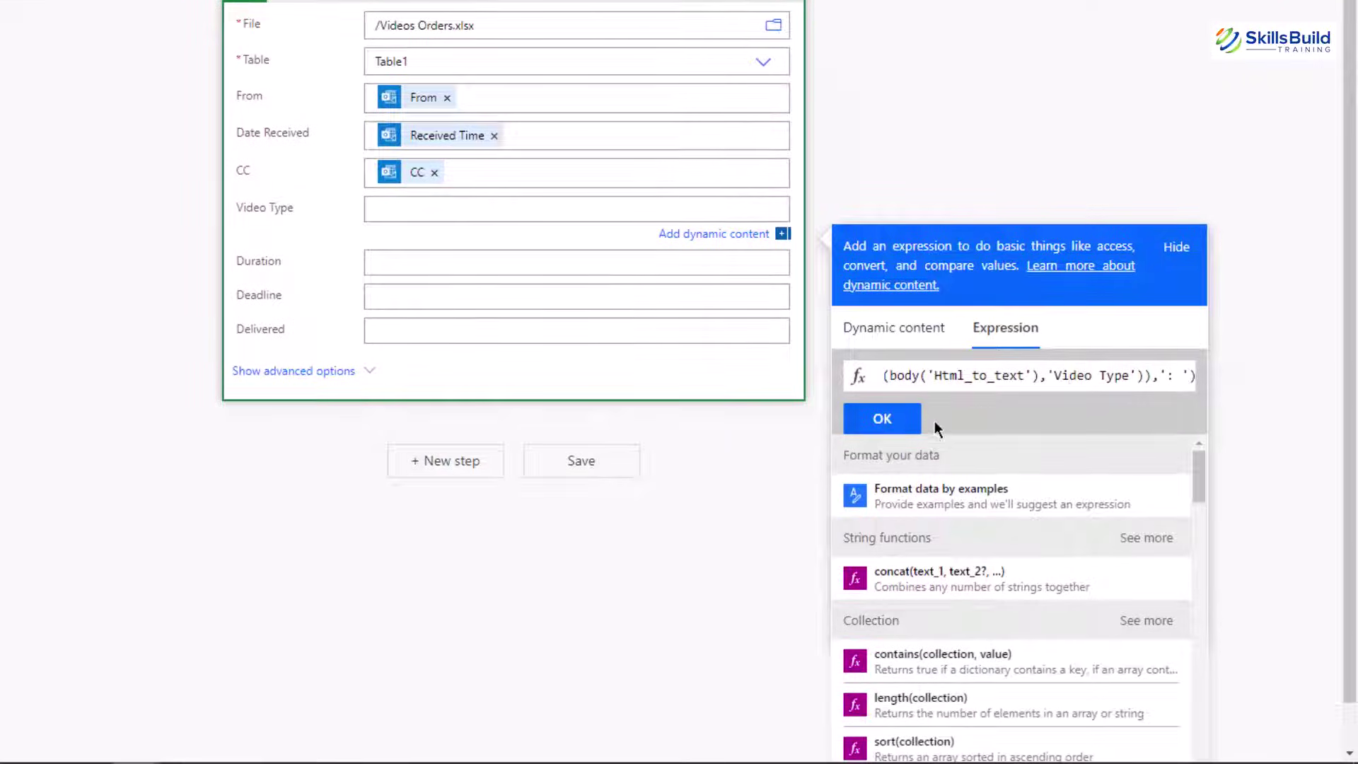
Confirm the Video Type expression and fill Duration with a copy that uses the 'Duration' label
{"action": "left_click", "coordinate": [882, 419]}
{"action": "left_click", "coordinate": [491, 343]}
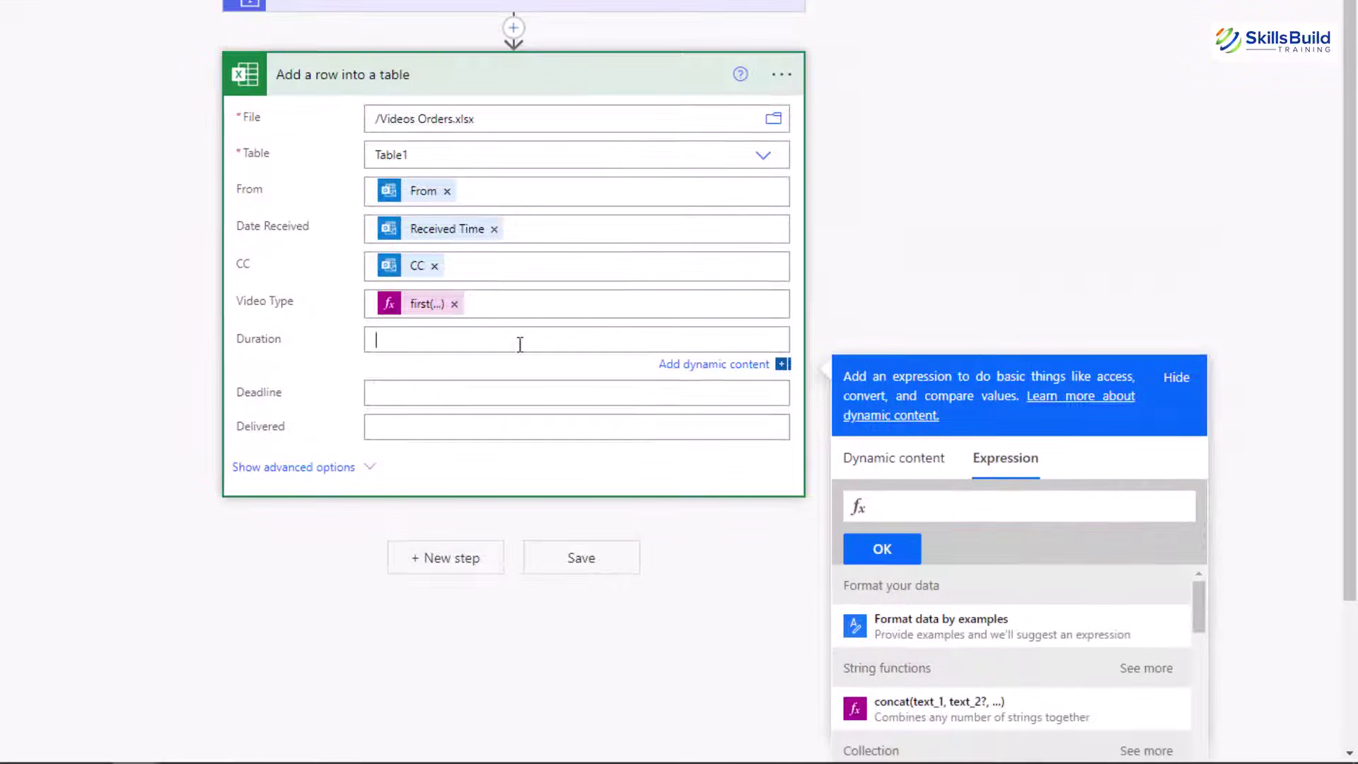
{"action": "left_click", "coordinate": [969, 503]}
{"action": "key", "text": "ctrl+v"}
{"action": "key", "text": "Left"}
{"action": "key", "text": "Left"}
{"action": "key", "text": "Left"}
{"action": "key", "text": "Left"}
{"action": "key", "text": "Left"}
{"action": "key", "text": "Left"}
{"action": "key", "text": "Left"}
{"action": "key", "text": "Left"}
{"action": "key", "text": "Left"}
{"action": "key", "text": "Left"}
{"action": "key", "text": "Left"}
{"action": "key", "text": "Left"}
{"action": "key", "text": "Left"}
{"action": "key", "text": "Left"}
{"action": "key", "text": "Left"}
{"action": "key", "text": "Left"}
{"action": "key", "text": "Left"}
{"action": "key", "text": "shift+Right"}
{"action": "key", "text": "shift+Right"}
{"action": "key", "text": "shift+Right"}
{"action": "key", "text": "shift+Right"}
{"action": "key", "text": "shift+Left"}
{"action": "key", "text": "shift+Left"}
{"action": "key", "text": "shift+Left"}
{"action": "key", "text": "shift+Left"}
{"action": "key", "text": "shift+Left"}
{"action": "key", "text": "shift+Left"}
{"action": "type", "text": "Duration"}
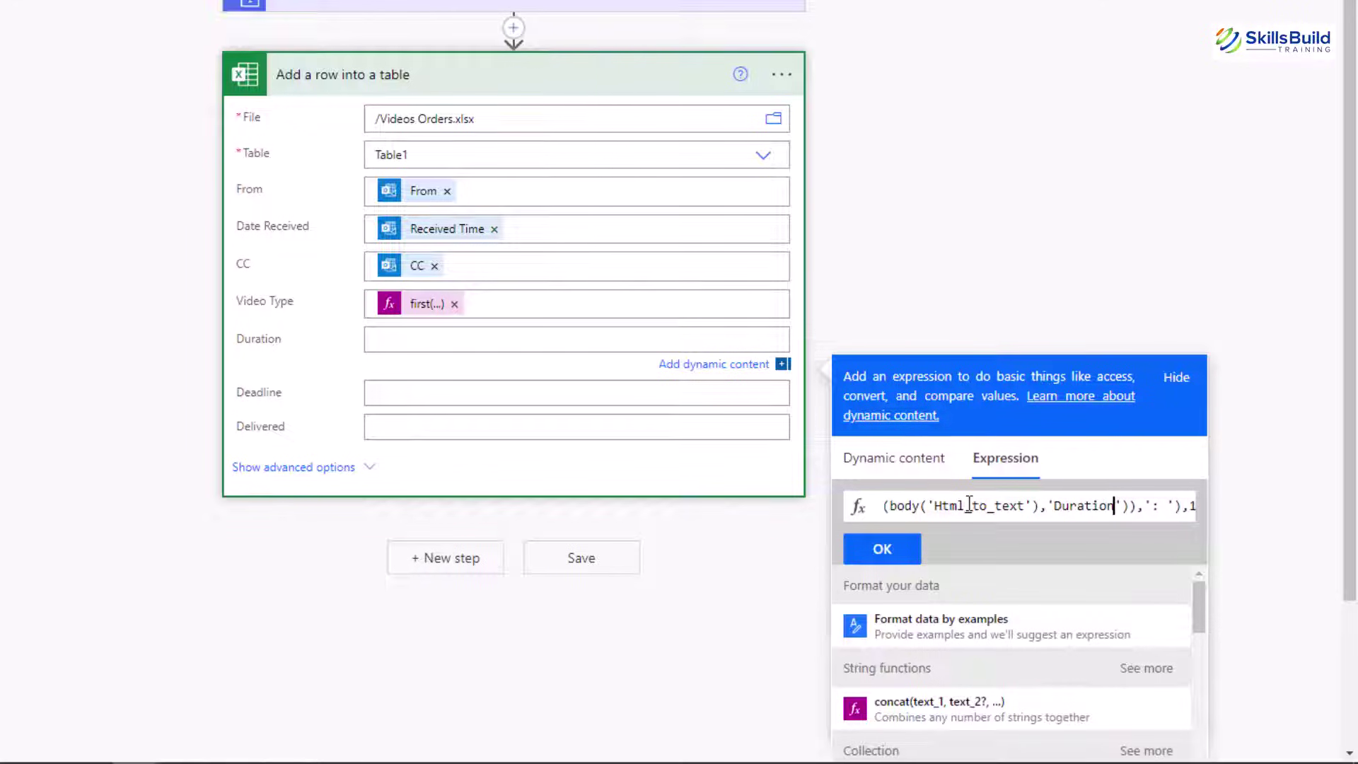
{"action": "left_click", "coordinate": [884, 549]}
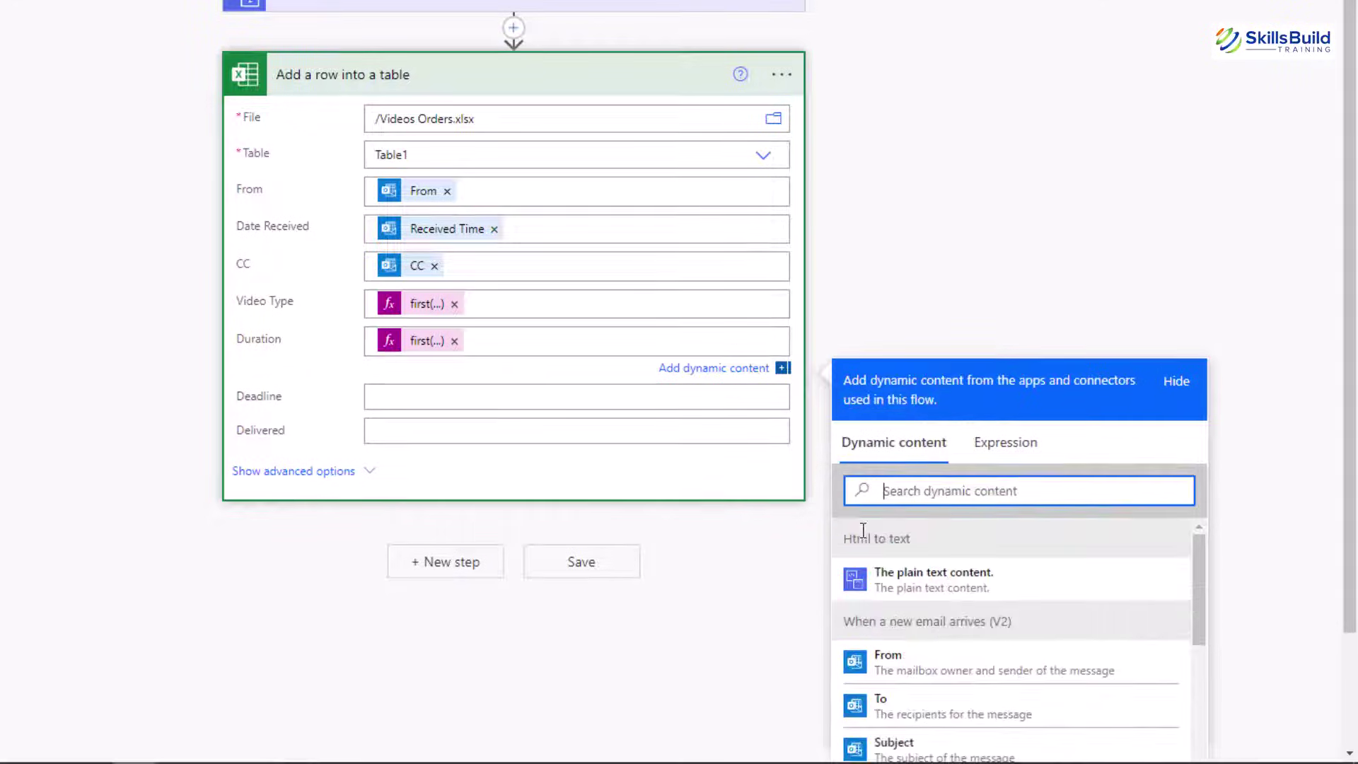
Fill Deadline with the same expression using the 'Deadline' label, then hide the dynamic content panel
{"action": "left_click", "coordinate": [434, 398]}
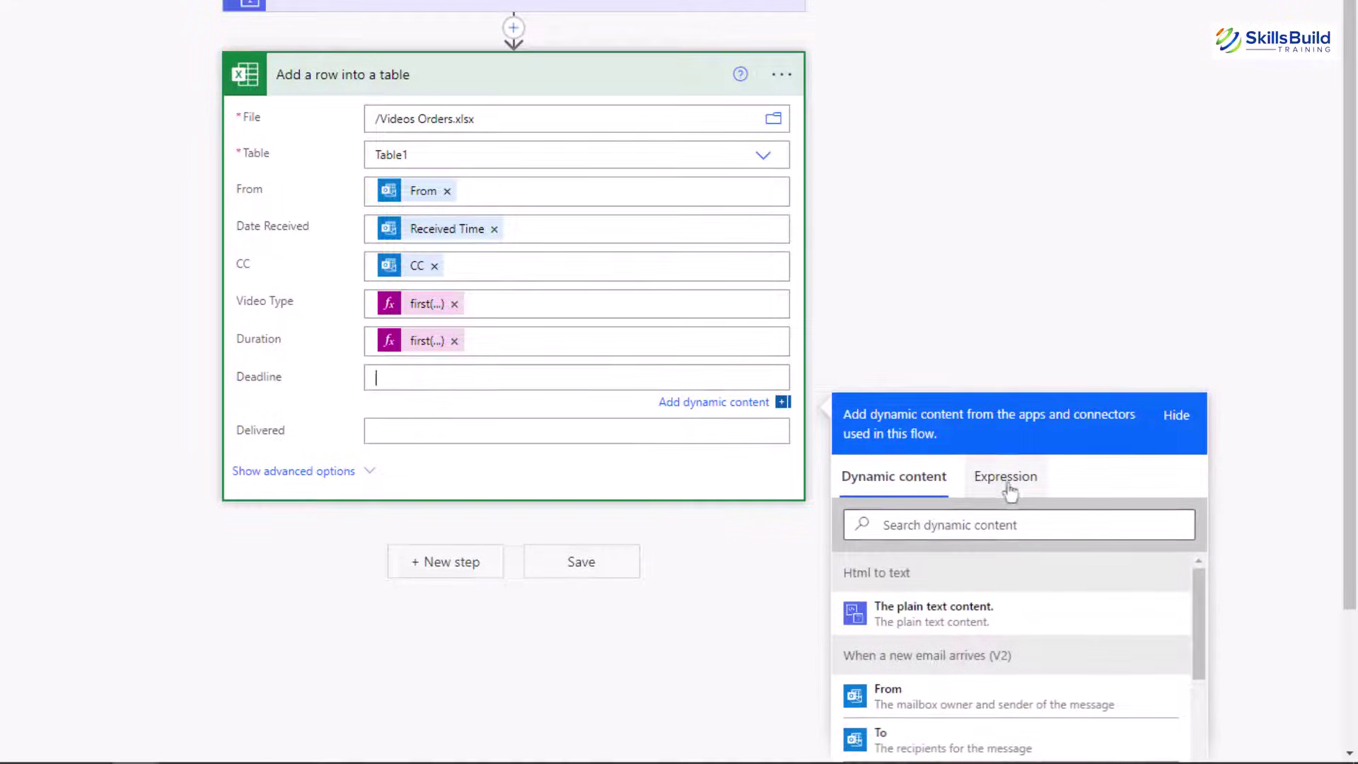
{"action": "left_click", "coordinate": [1005, 476]}
{"action": "key", "text": "ctrl+v"}
{"action": "key", "text": "ctrl+Left"}
{"action": "key", "text": "ctrl+Left"}
{"action": "key", "text": "ctrl+Left"}
{"action": "key", "text": "ctrl+Left"}
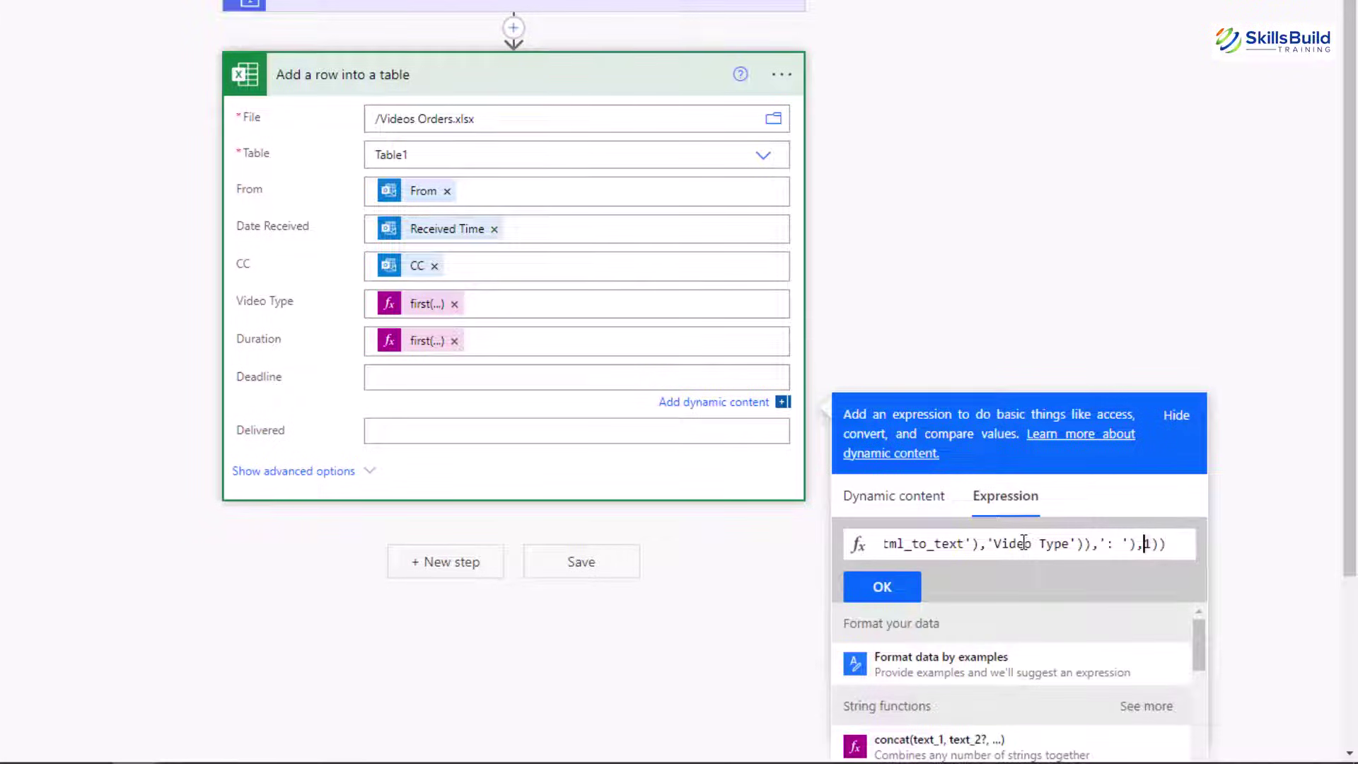
{"action": "key", "text": "ctrl+Right"}
{"action": "key", "text": "ctrl+shift+Left"}
{"action": "key", "text": "shift+Left"}
{"action": "key", "text": "ctrl+shift+Left"}
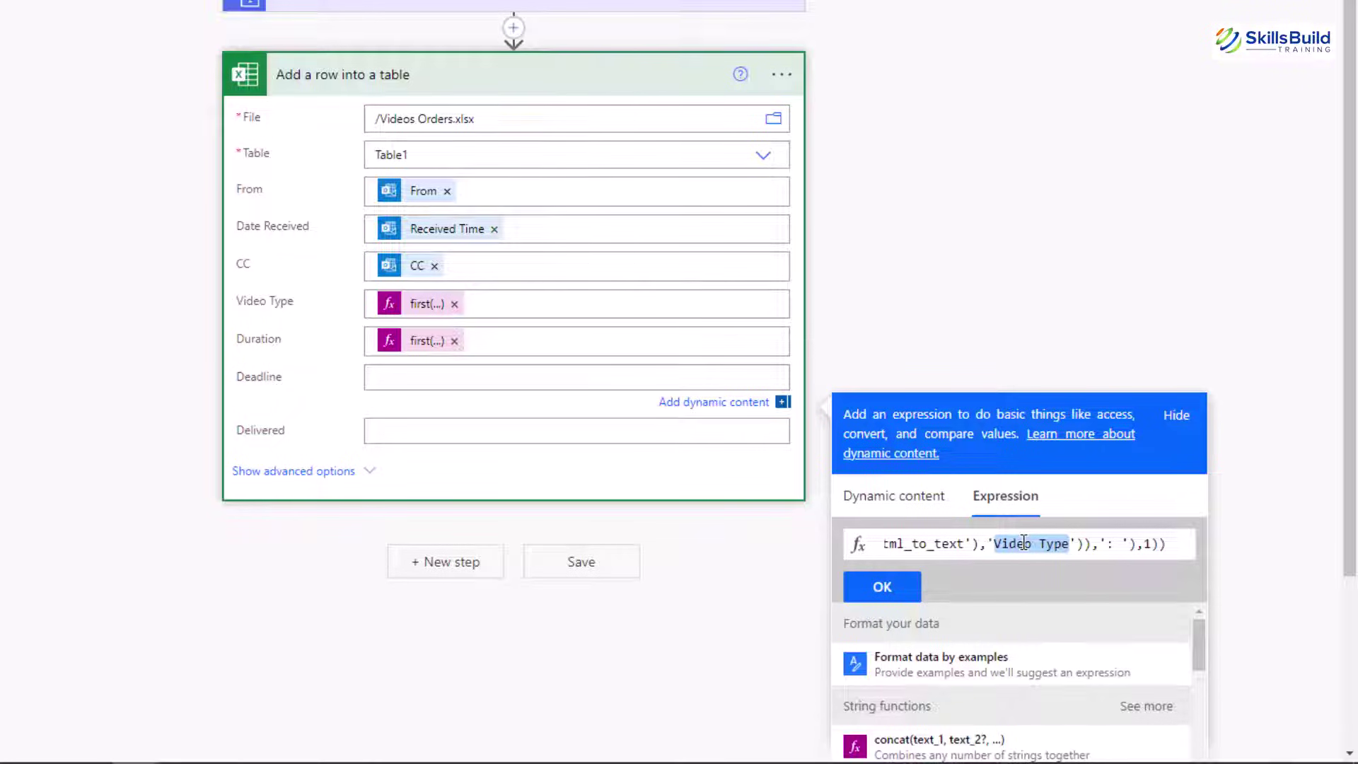
{"action": "type", "text": "Deadline"}
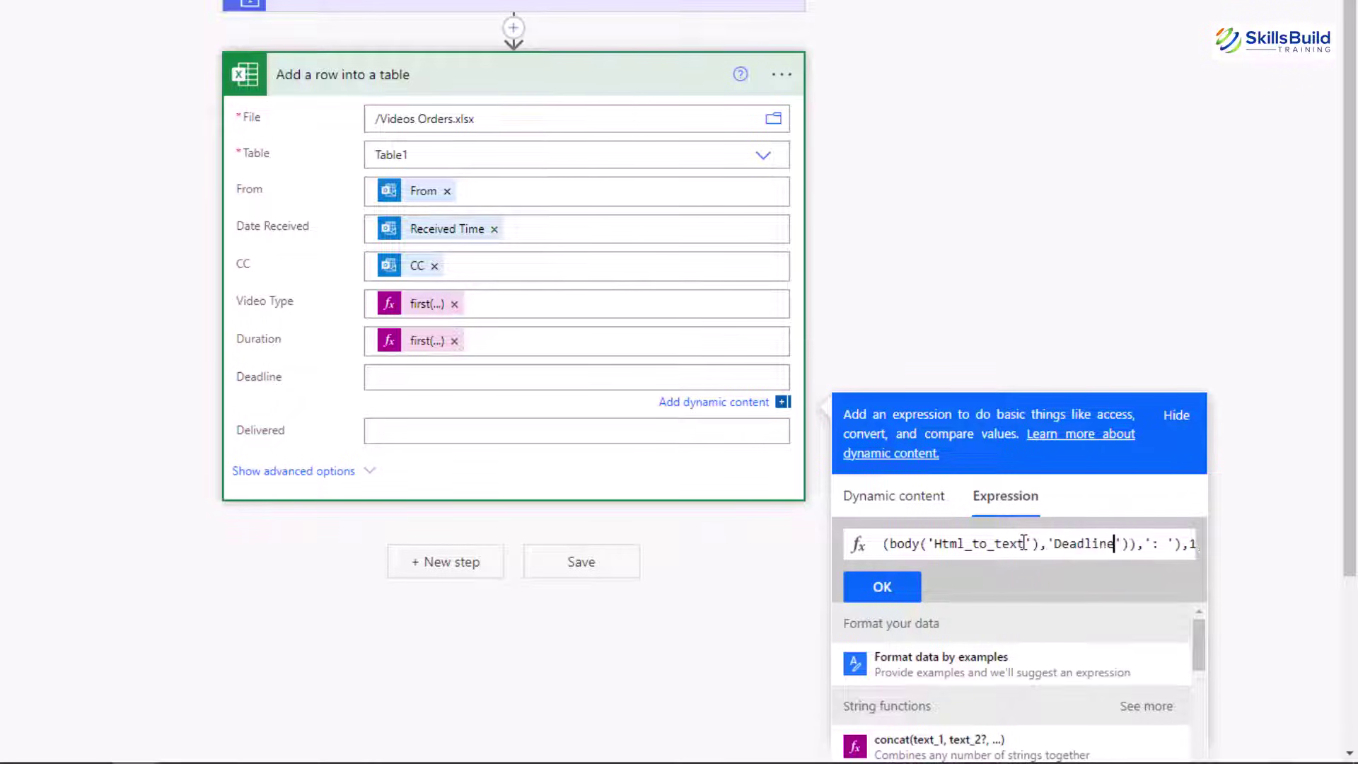
{"action": "left_click", "coordinate": [900, 587]}
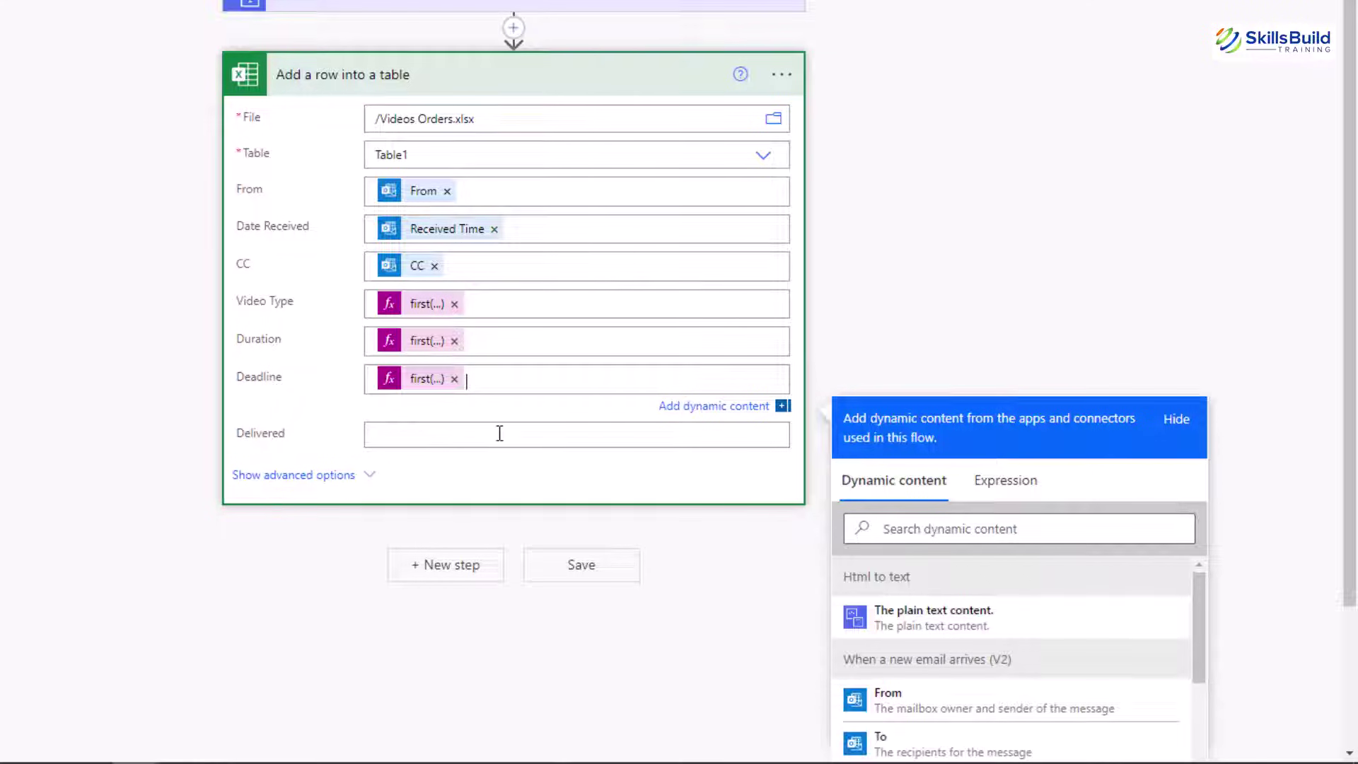
{"action": "left_click", "coordinate": [1176, 418]}
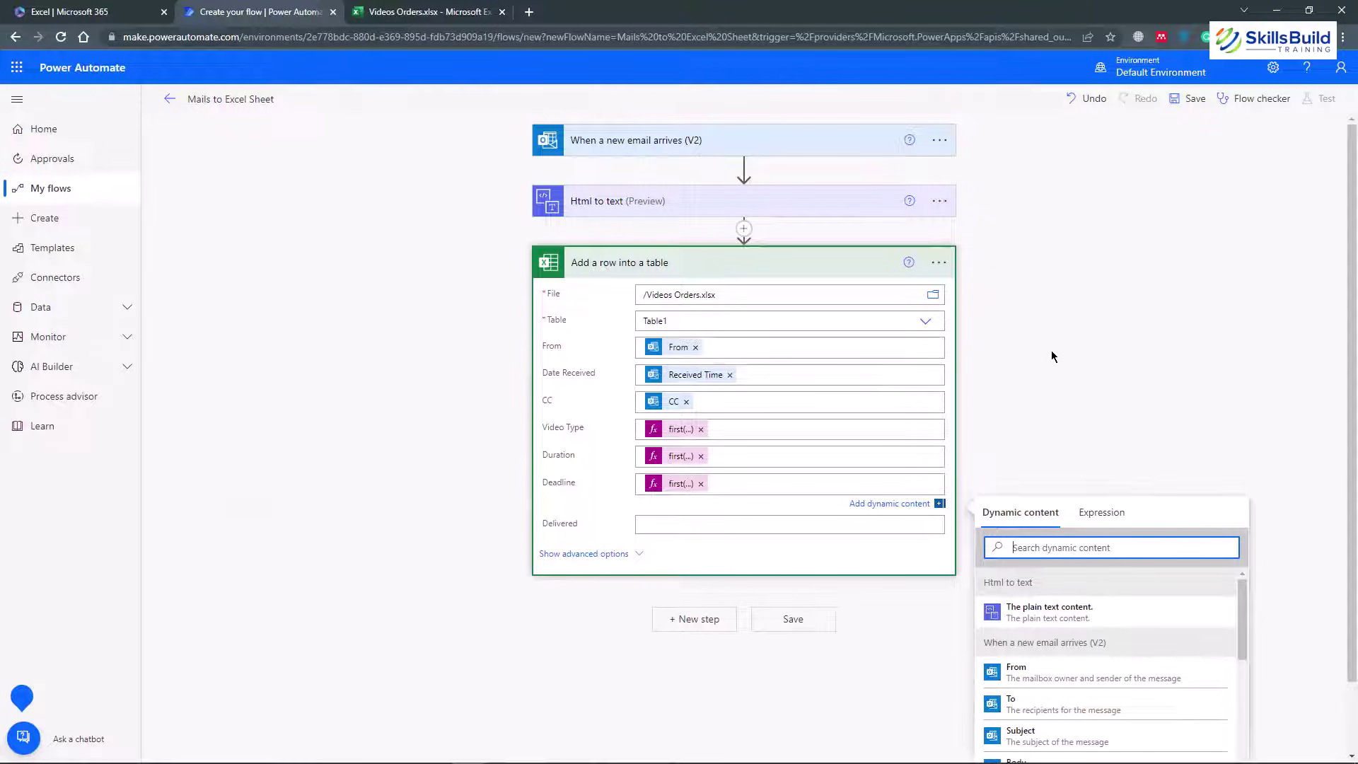
Save the flow, check the still-empty Videos Orders table, and begin addressing a new Gmail message
{"action": "left_click", "coordinate": [790, 623]}
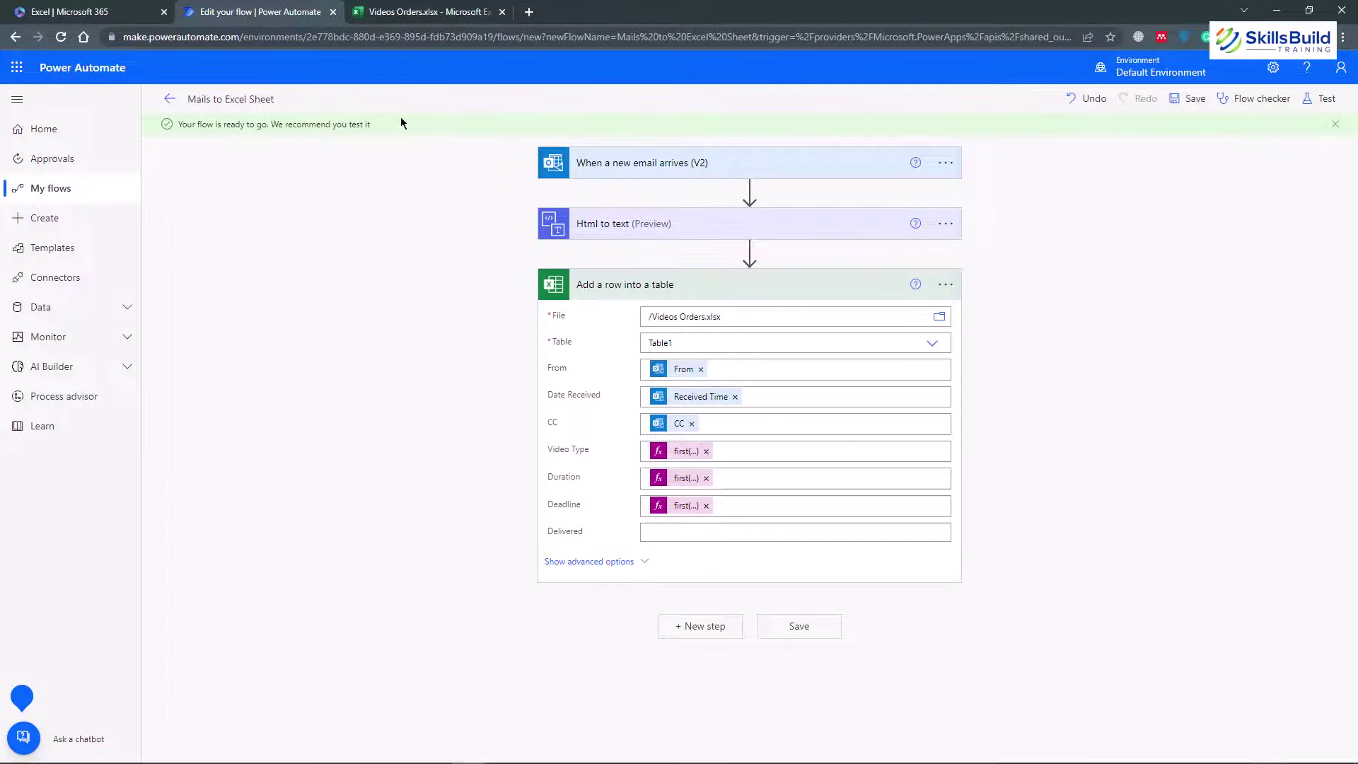
{"action": "left_click", "coordinate": [423, 14]}
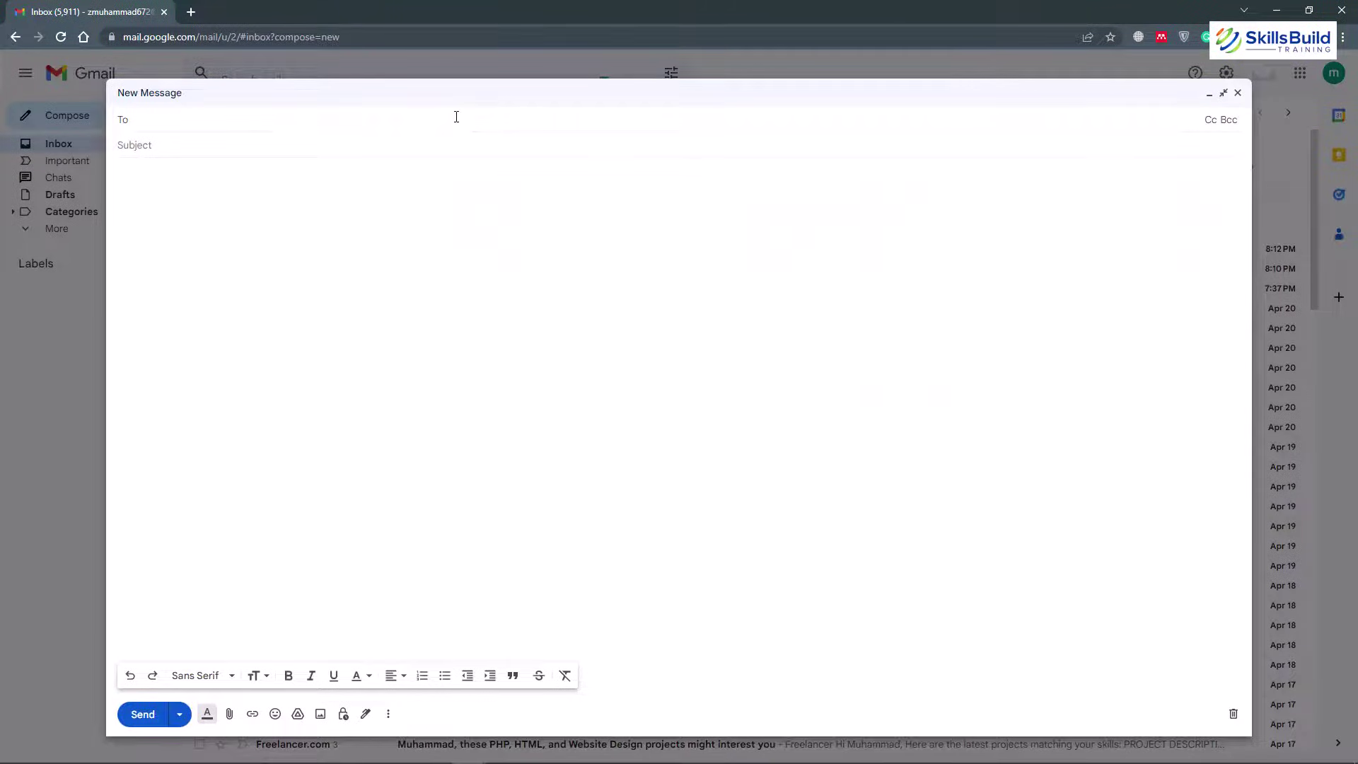
{"action": "type", "text": "mzub"}
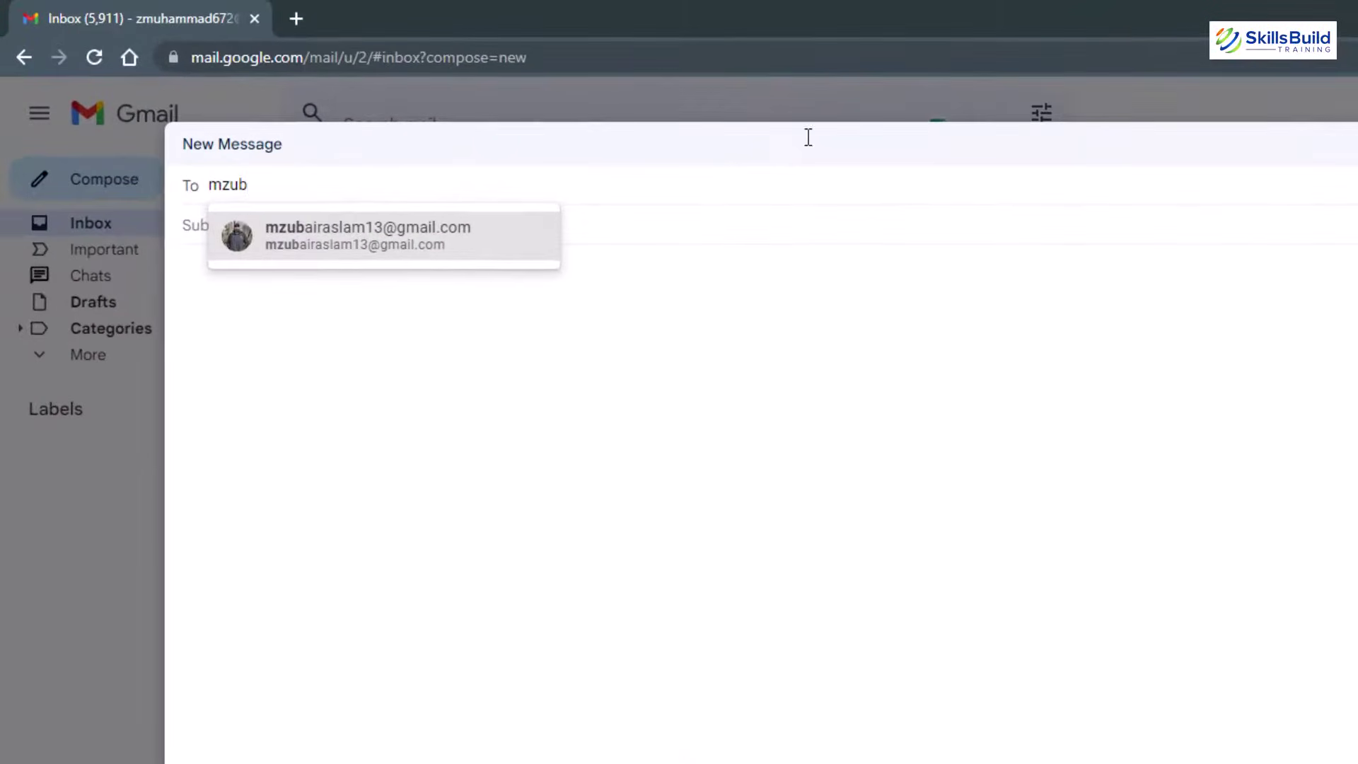
Address the email to the suggested contact with subject 'Vide Order' and a CC recipient address
{"action": "left_click", "coordinate": [447, 235]}
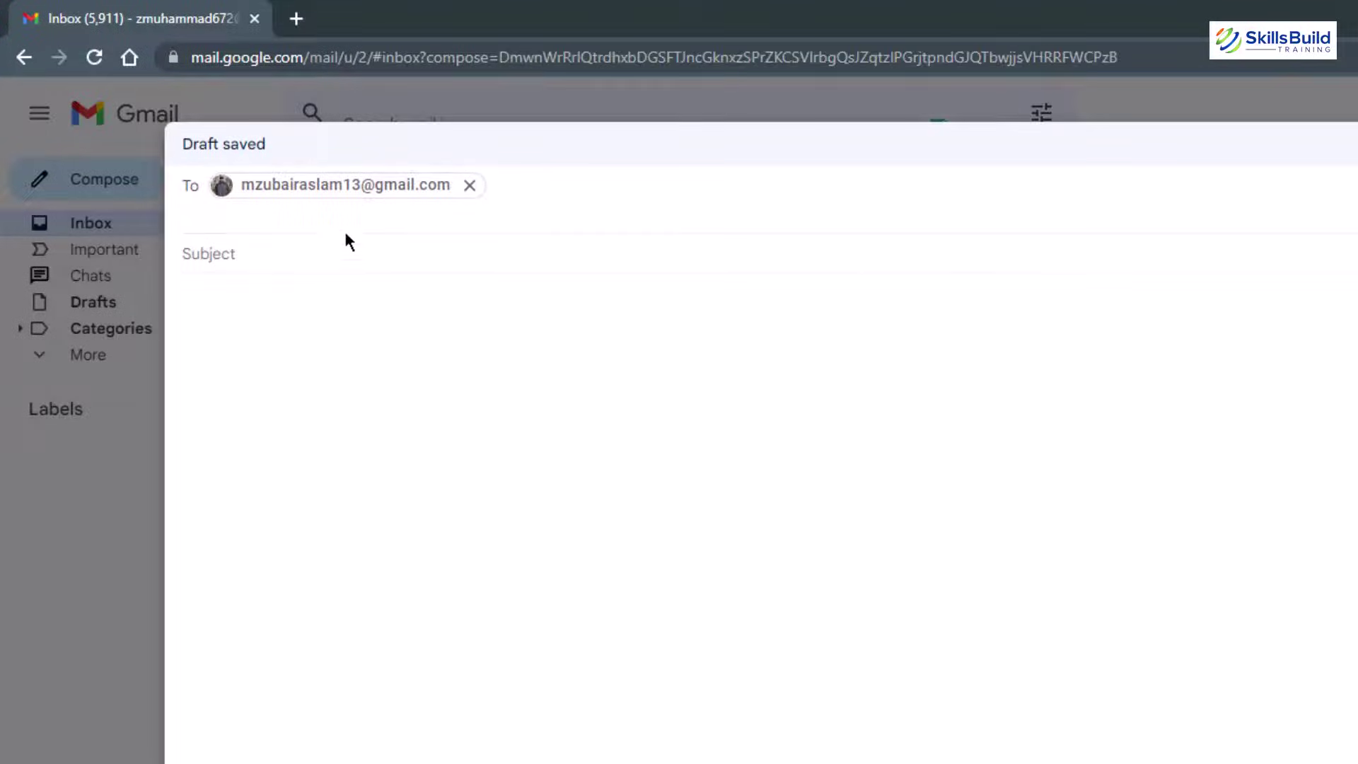
{"action": "left_click", "coordinate": [362, 239]}
{"action": "type", "text": "Vide Orde"}
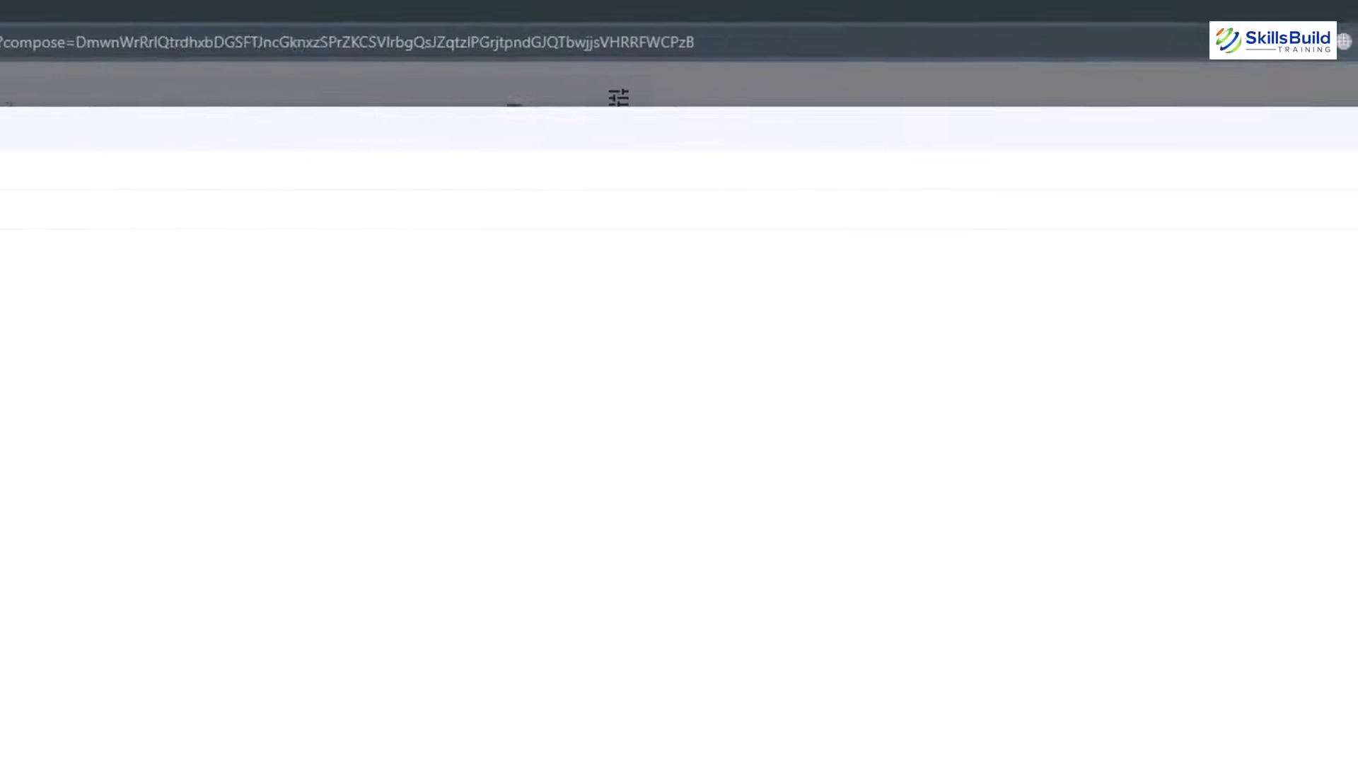
{"action": "mouse_move", "coordinate": [1088, 160]}
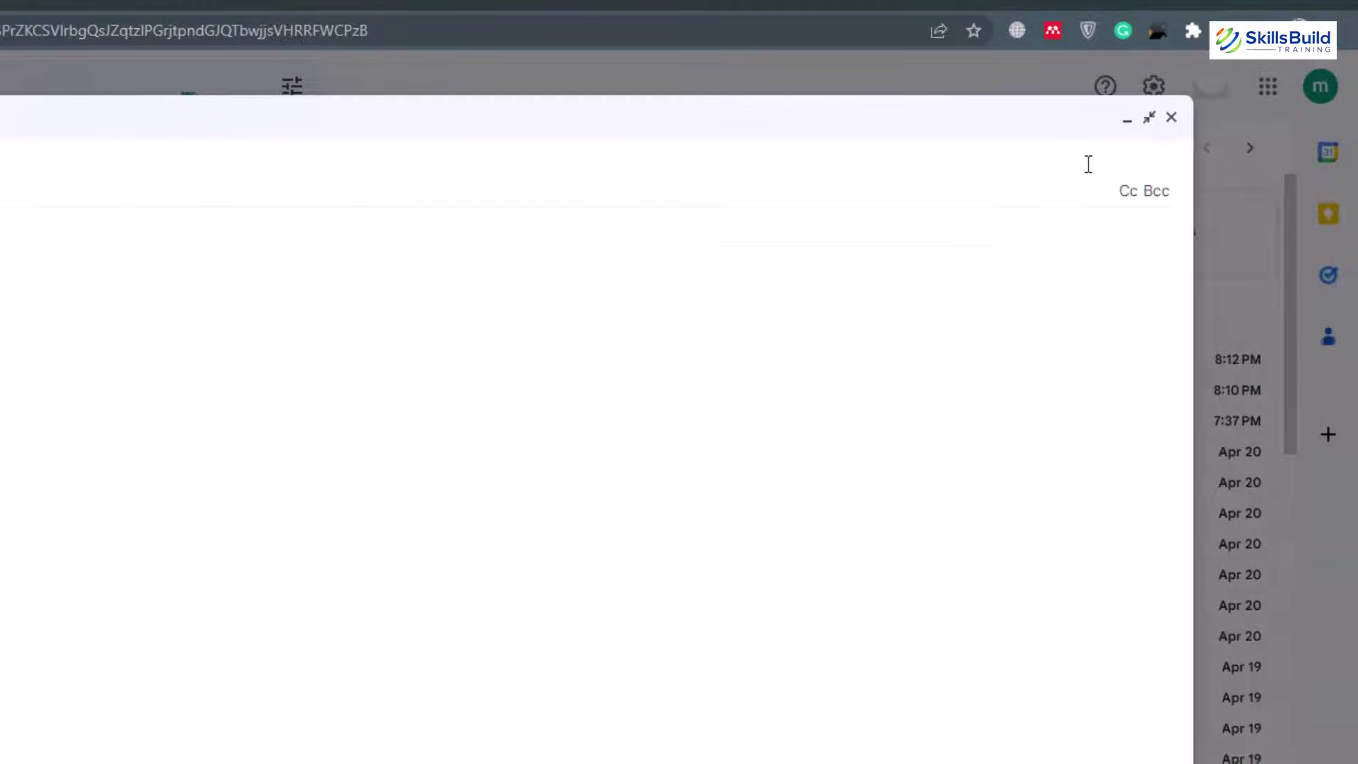
{"action": "left_click", "coordinate": [1127, 191]}
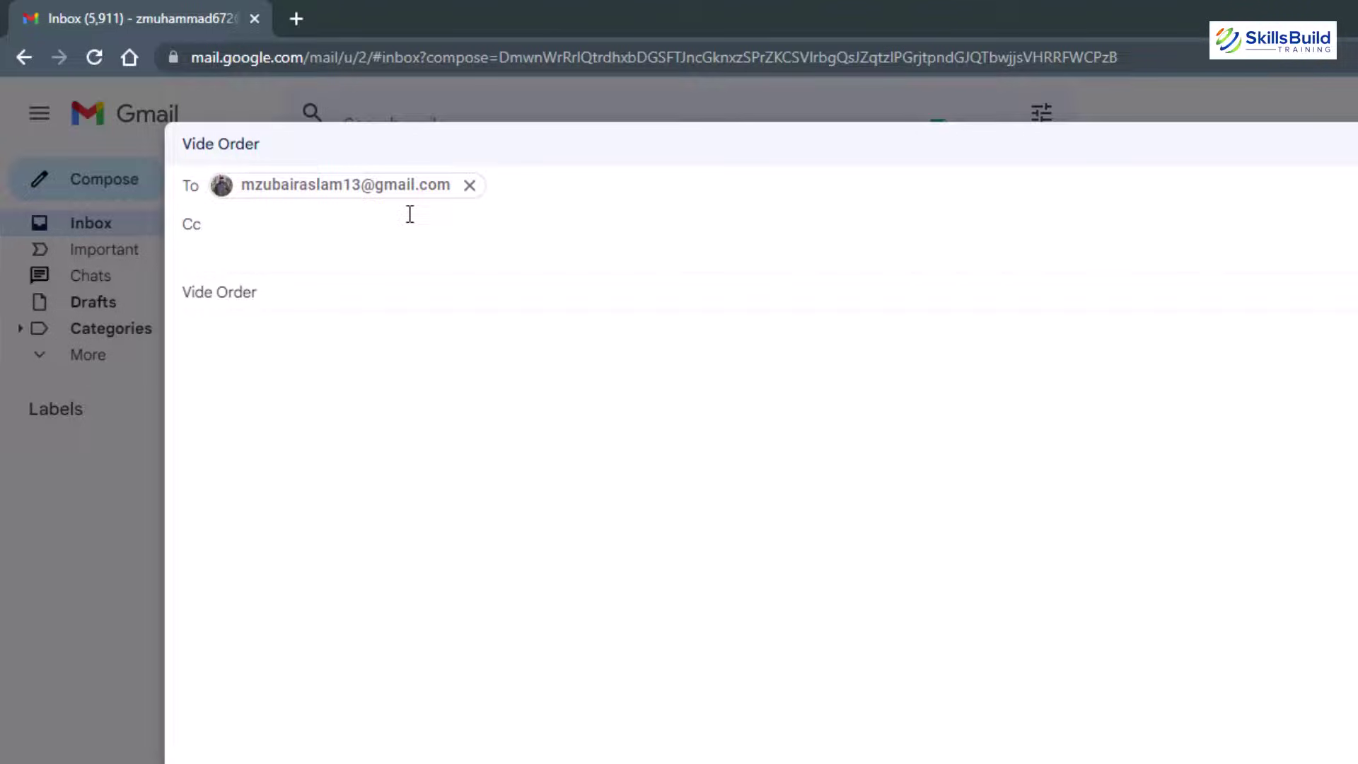
{"action": "type", "text": "test@example.com"}
Paste the Video Type, Duration and Deadline lines into the body and send the email
{"action": "left_click", "coordinate": [407, 468]}
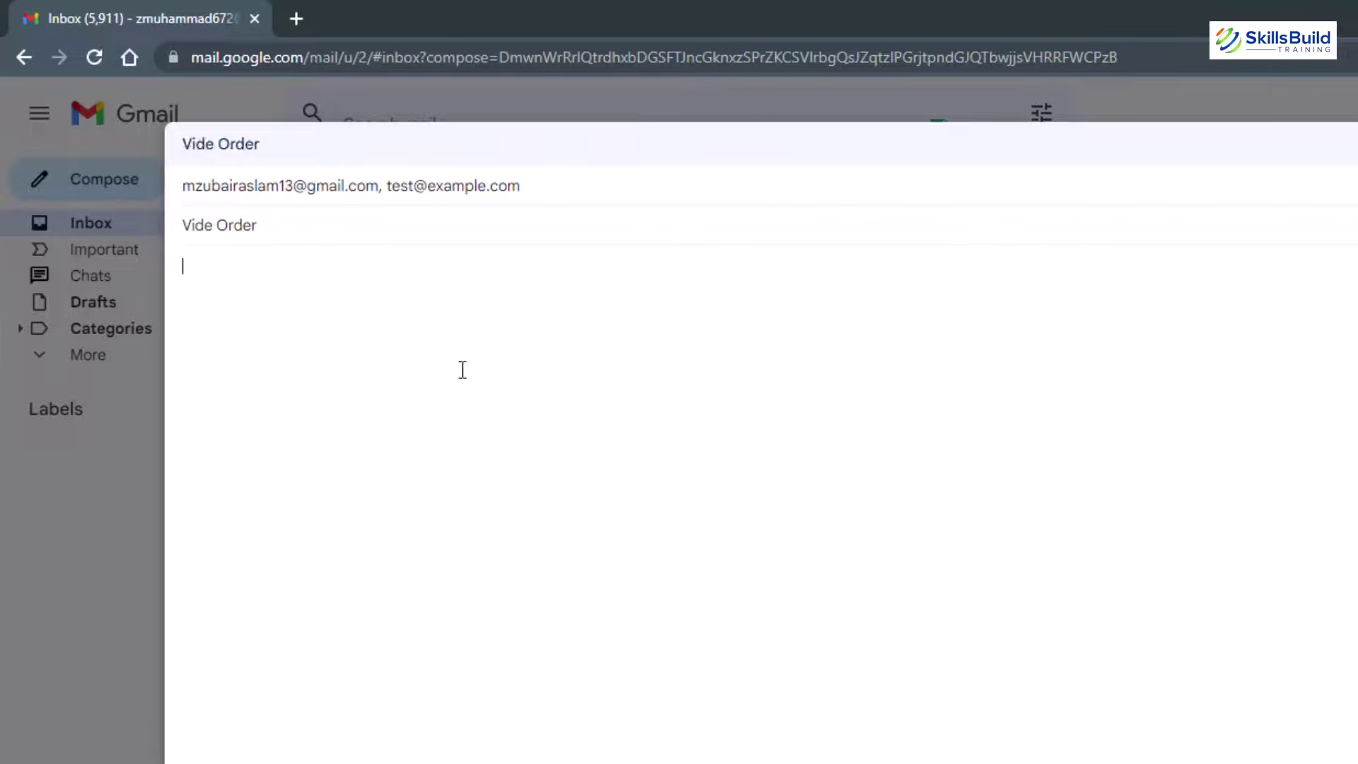
{"action": "type", "text": "Video Type: Screen Recording Duration: 15 minutes Deadline: 5 Days"}
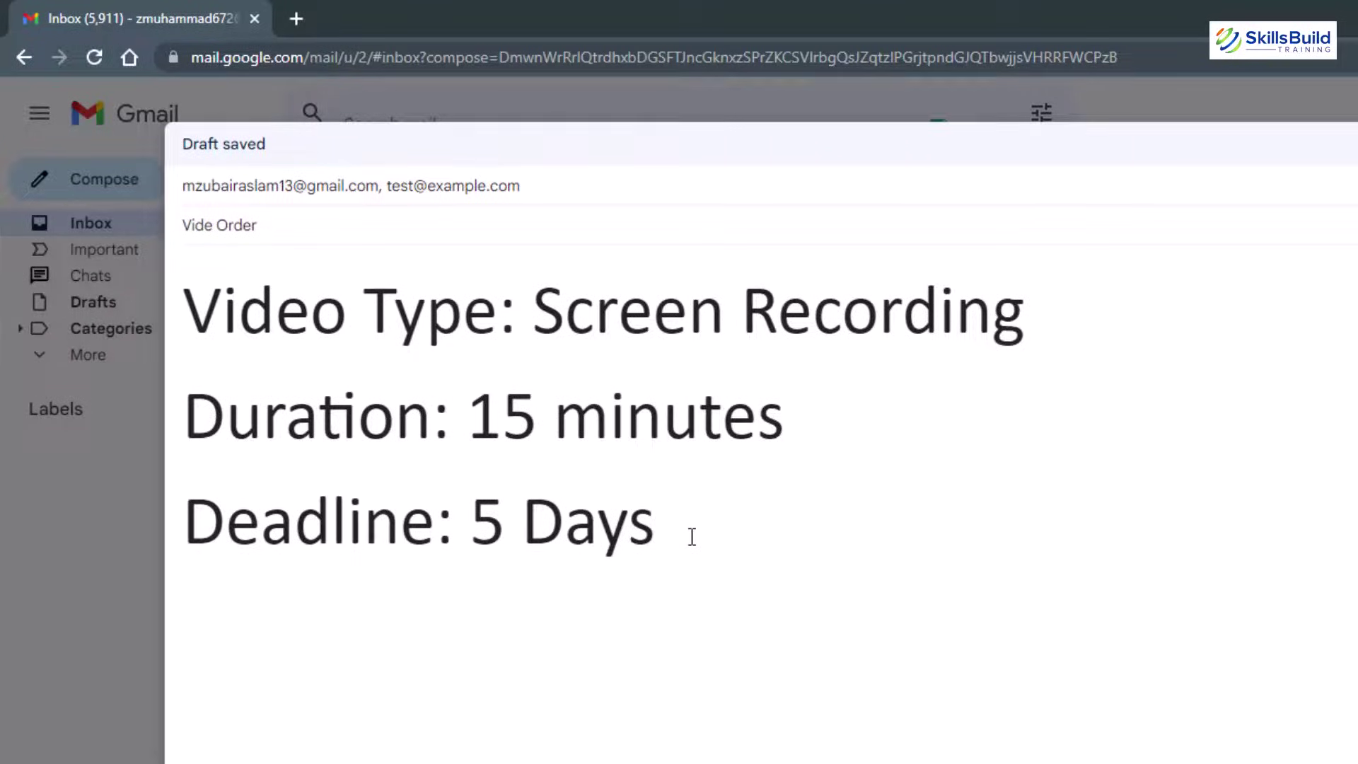
{"action": "left_click_drag", "start_coordinate": [657, 544], "coordinate": [184, 304]}
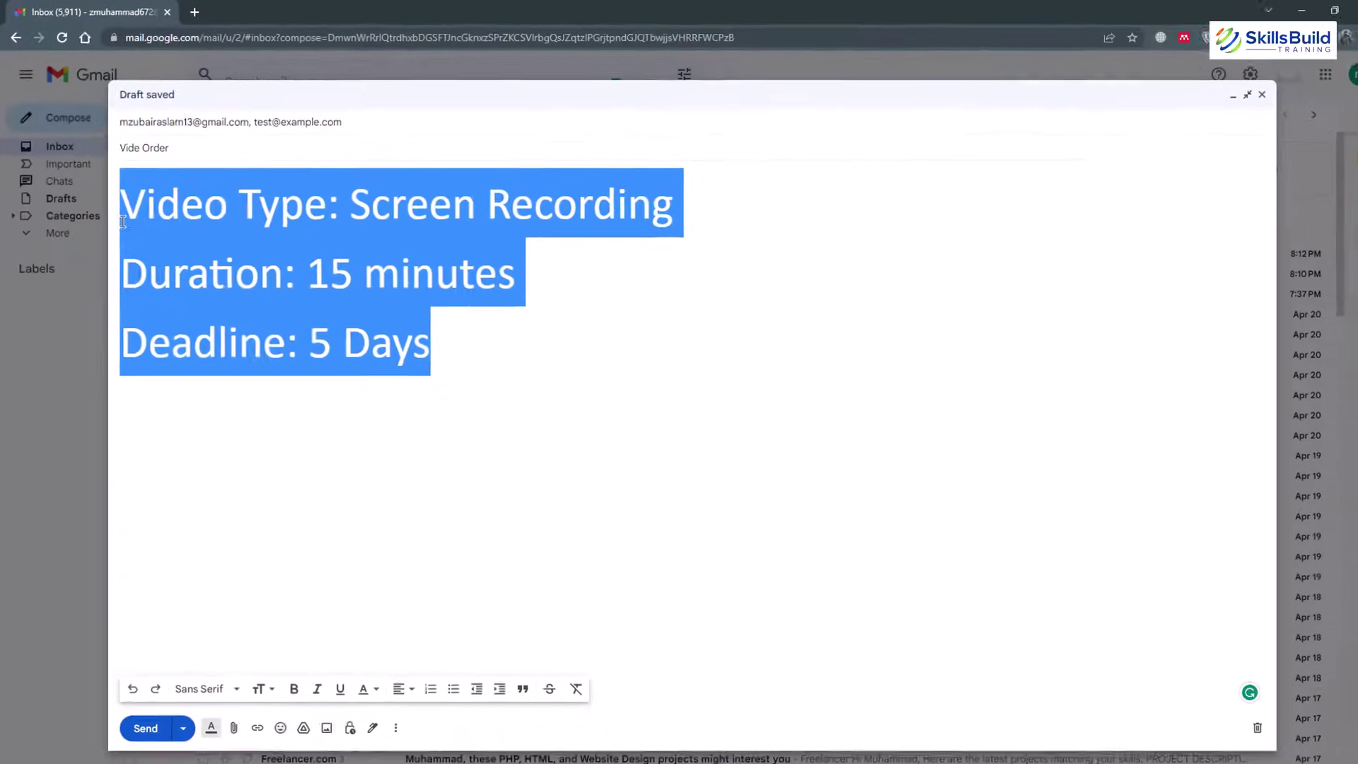
{"action": "left_click", "coordinate": [447, 329]}
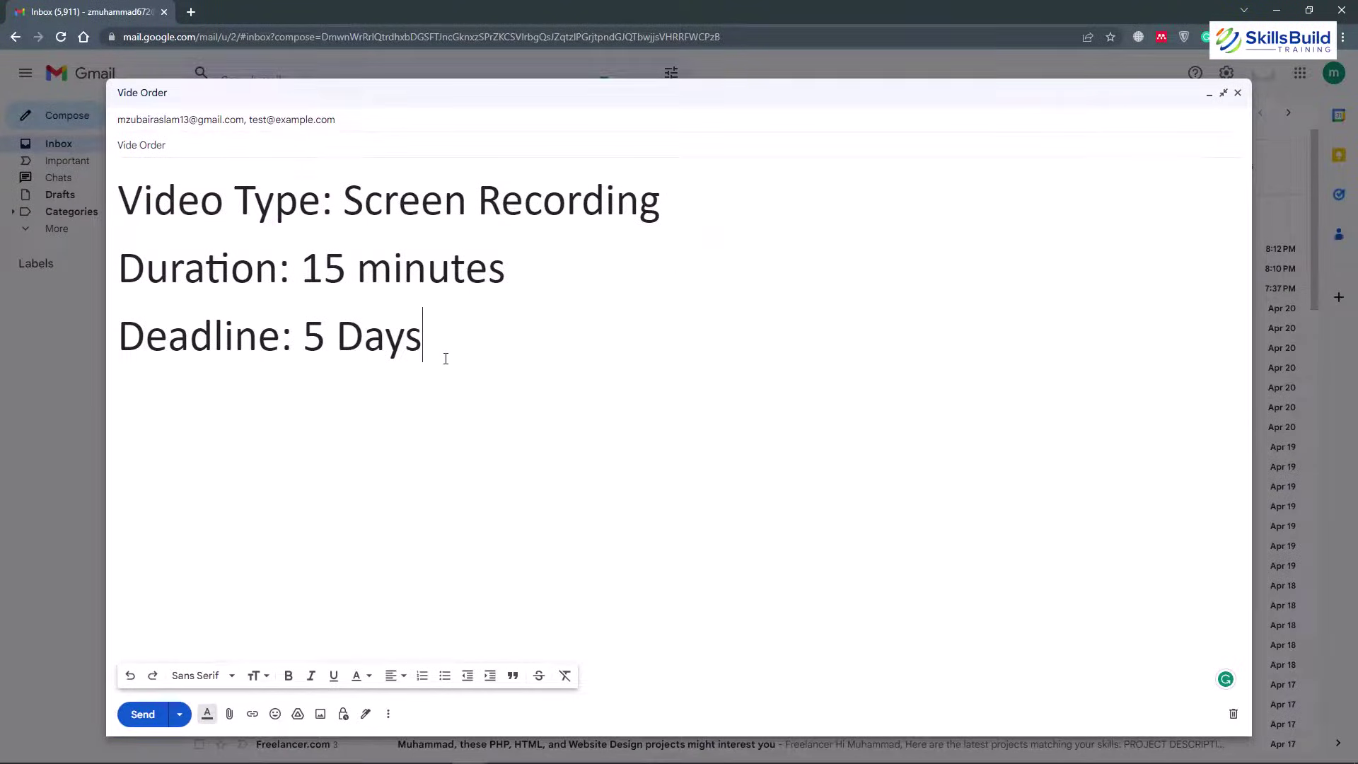
{"action": "left_click", "coordinate": [140, 715]}
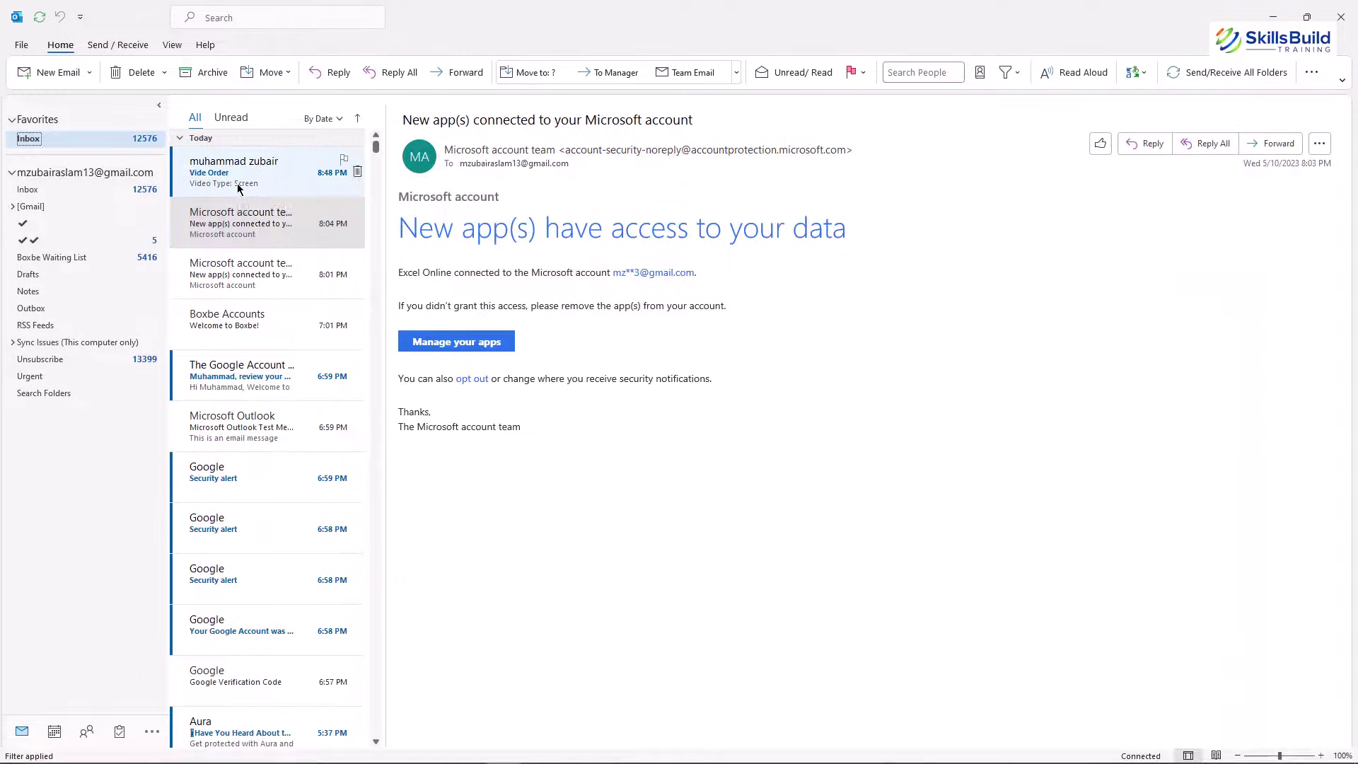
Open the newly received Vide Order message in the Outlook inbox
{"action": "left_click", "coordinate": [241, 186]}
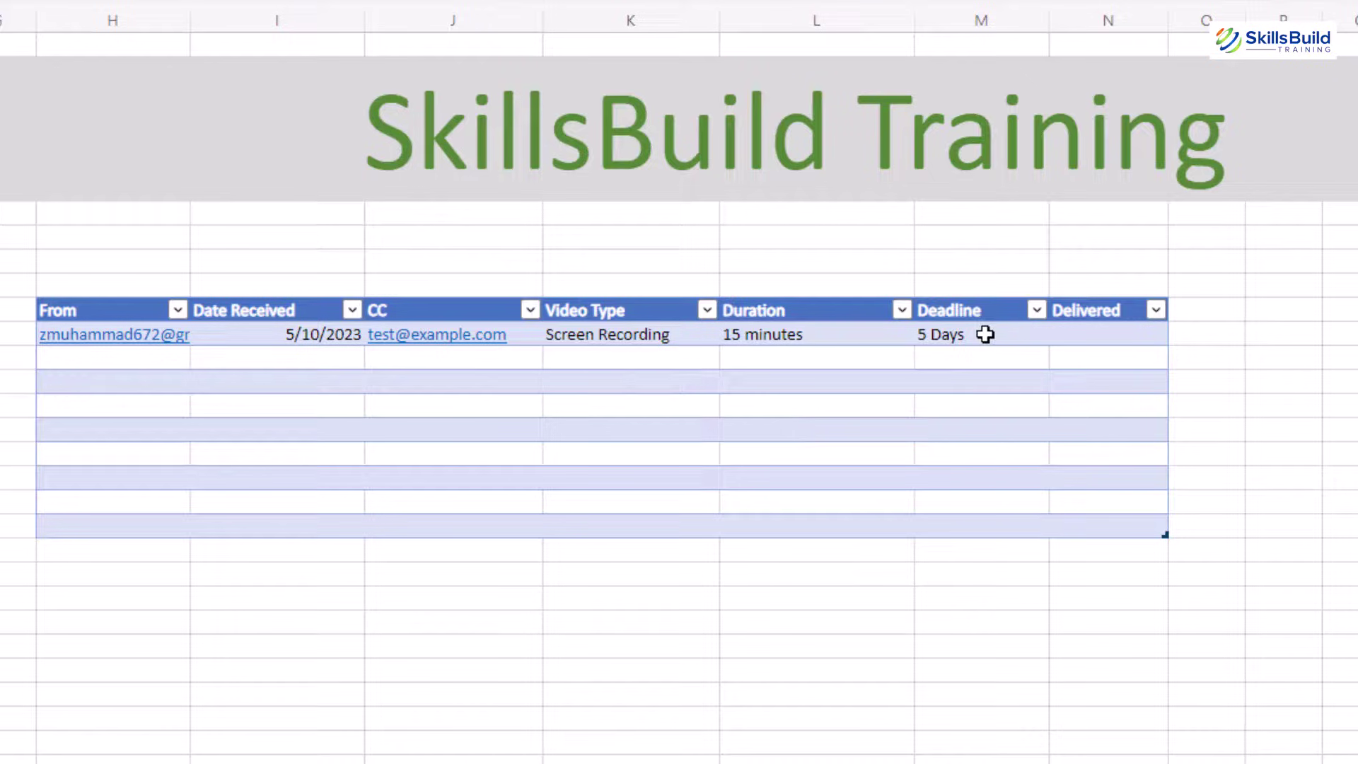
Enter yes in the Delivered cell of the Screen Recording order, then return to cell A1
{"action": "left_click", "coordinate": [1130, 333]}
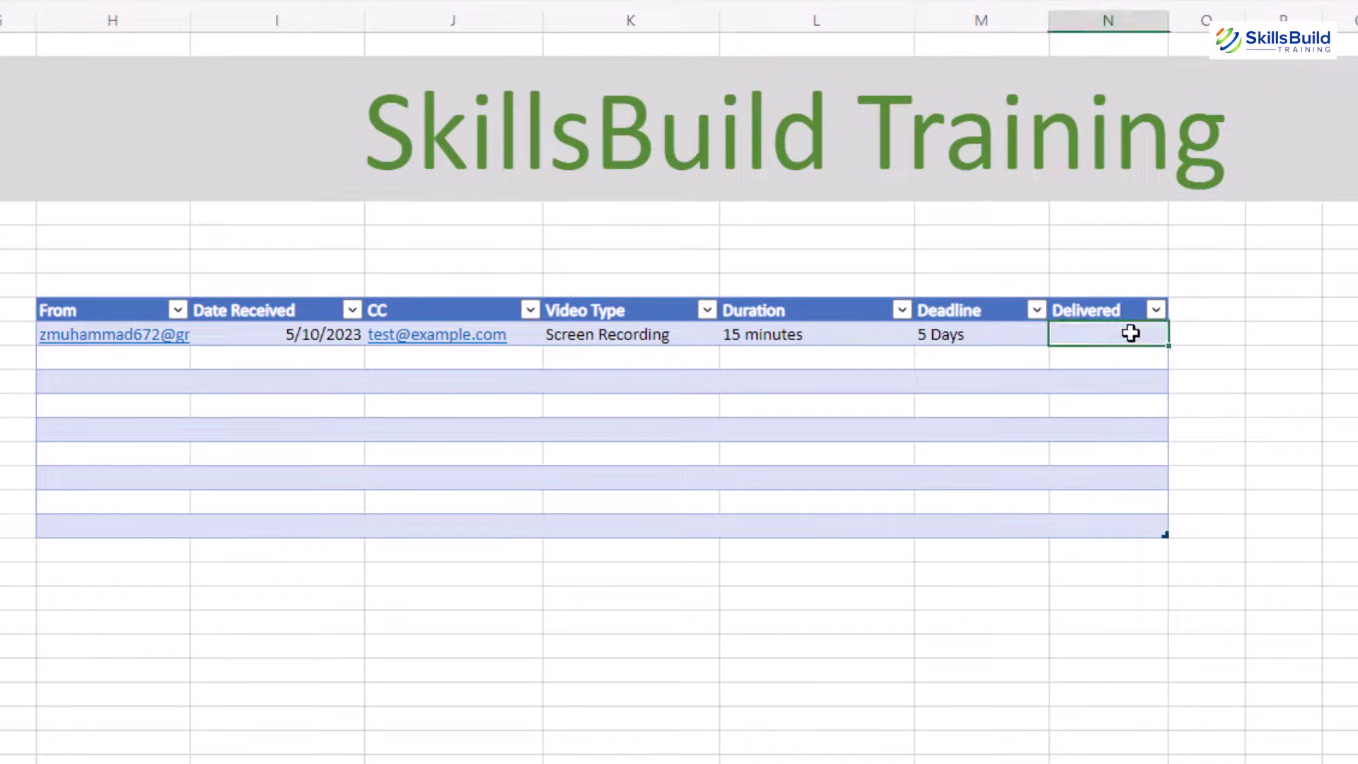
{"action": "type", "text": "yes"}
{"action": "left_click", "coordinate": [1220, 335]}
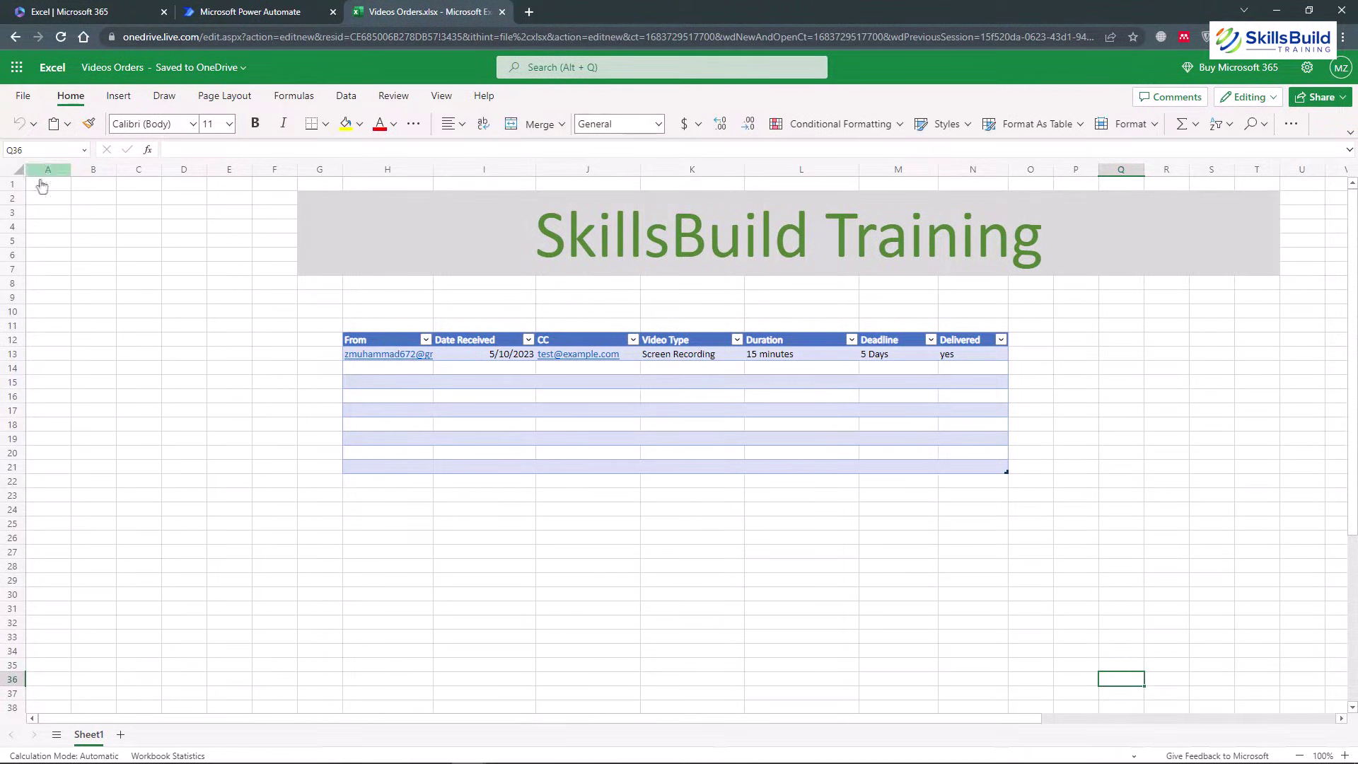
{"action": "left_click", "coordinate": [41, 183]}
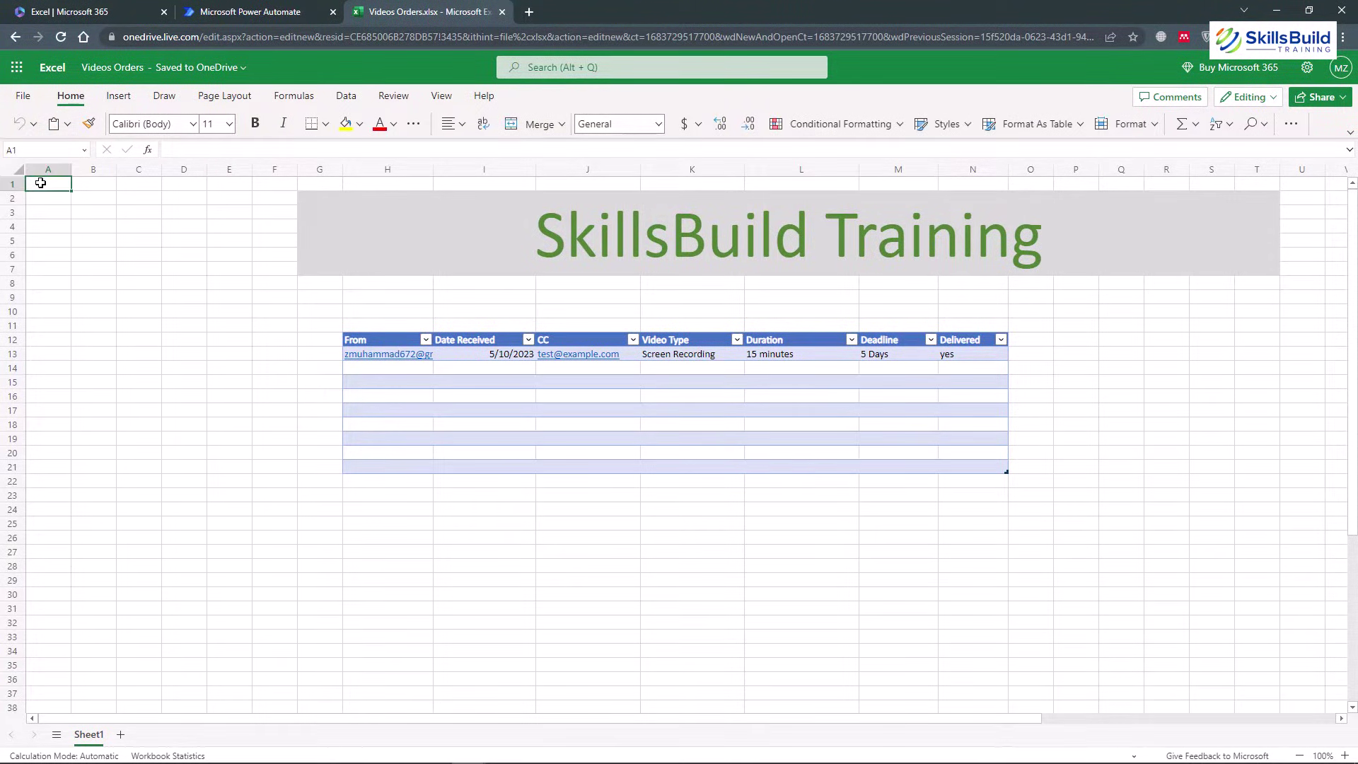